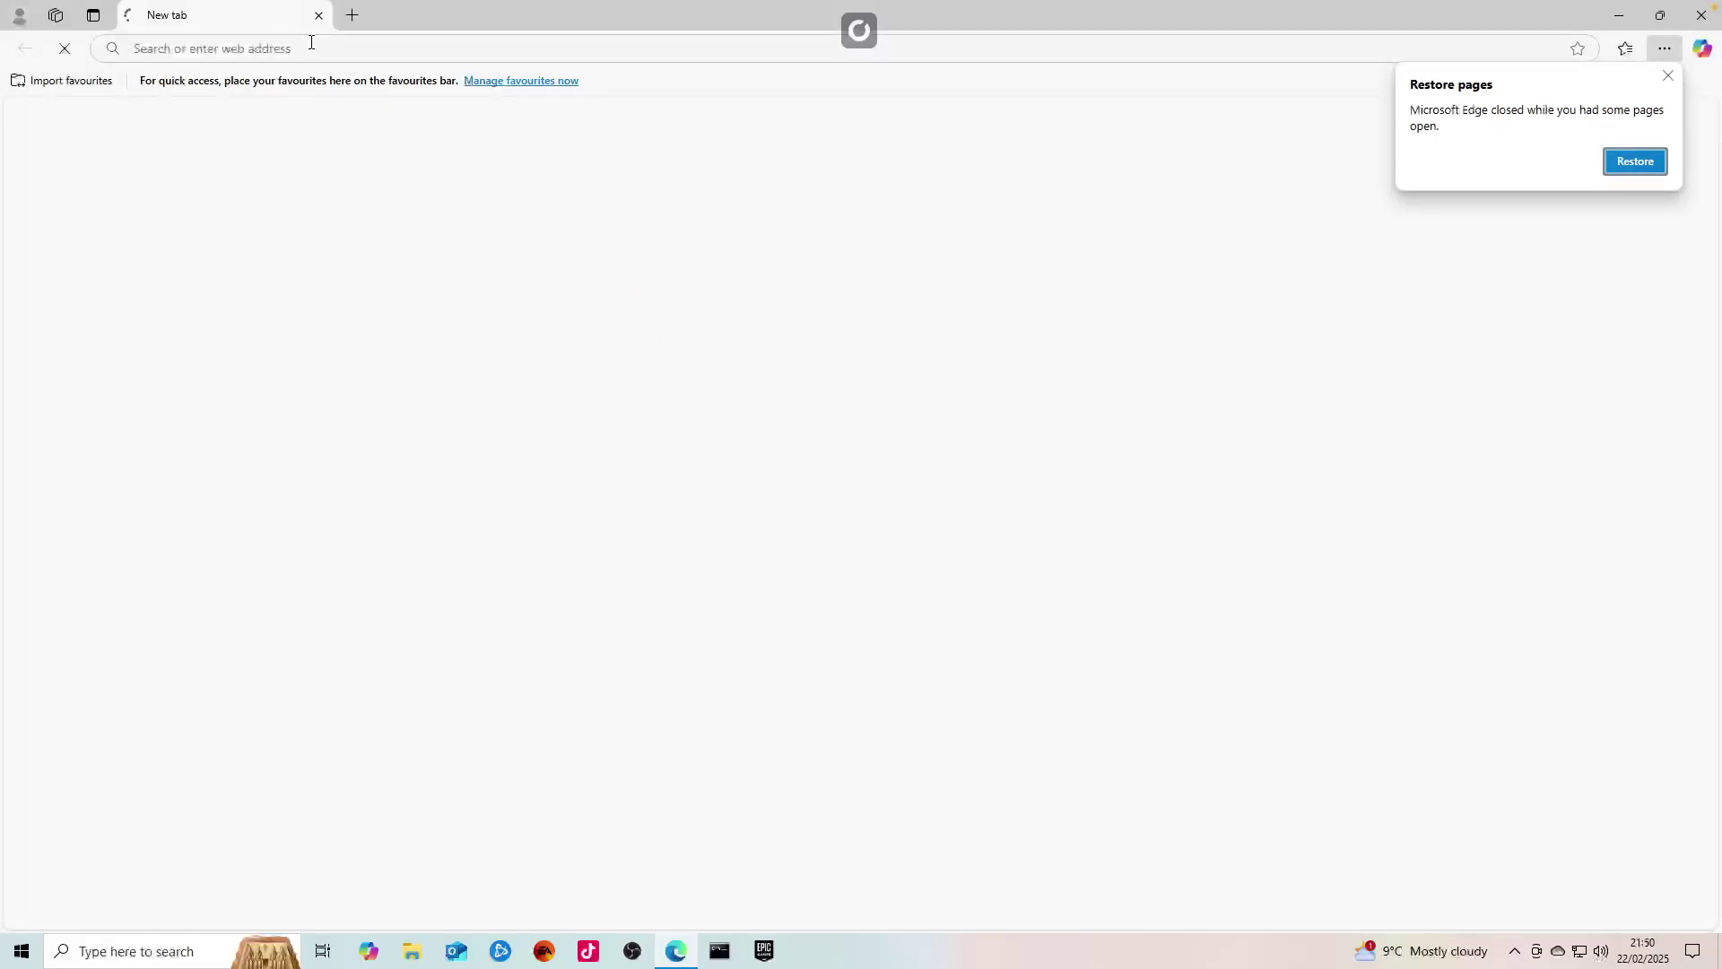
Step: Go to aeloria.org and dismiss the prompt to restore previously open pages
{"action": "left_click", "coordinate": [311, 47]}
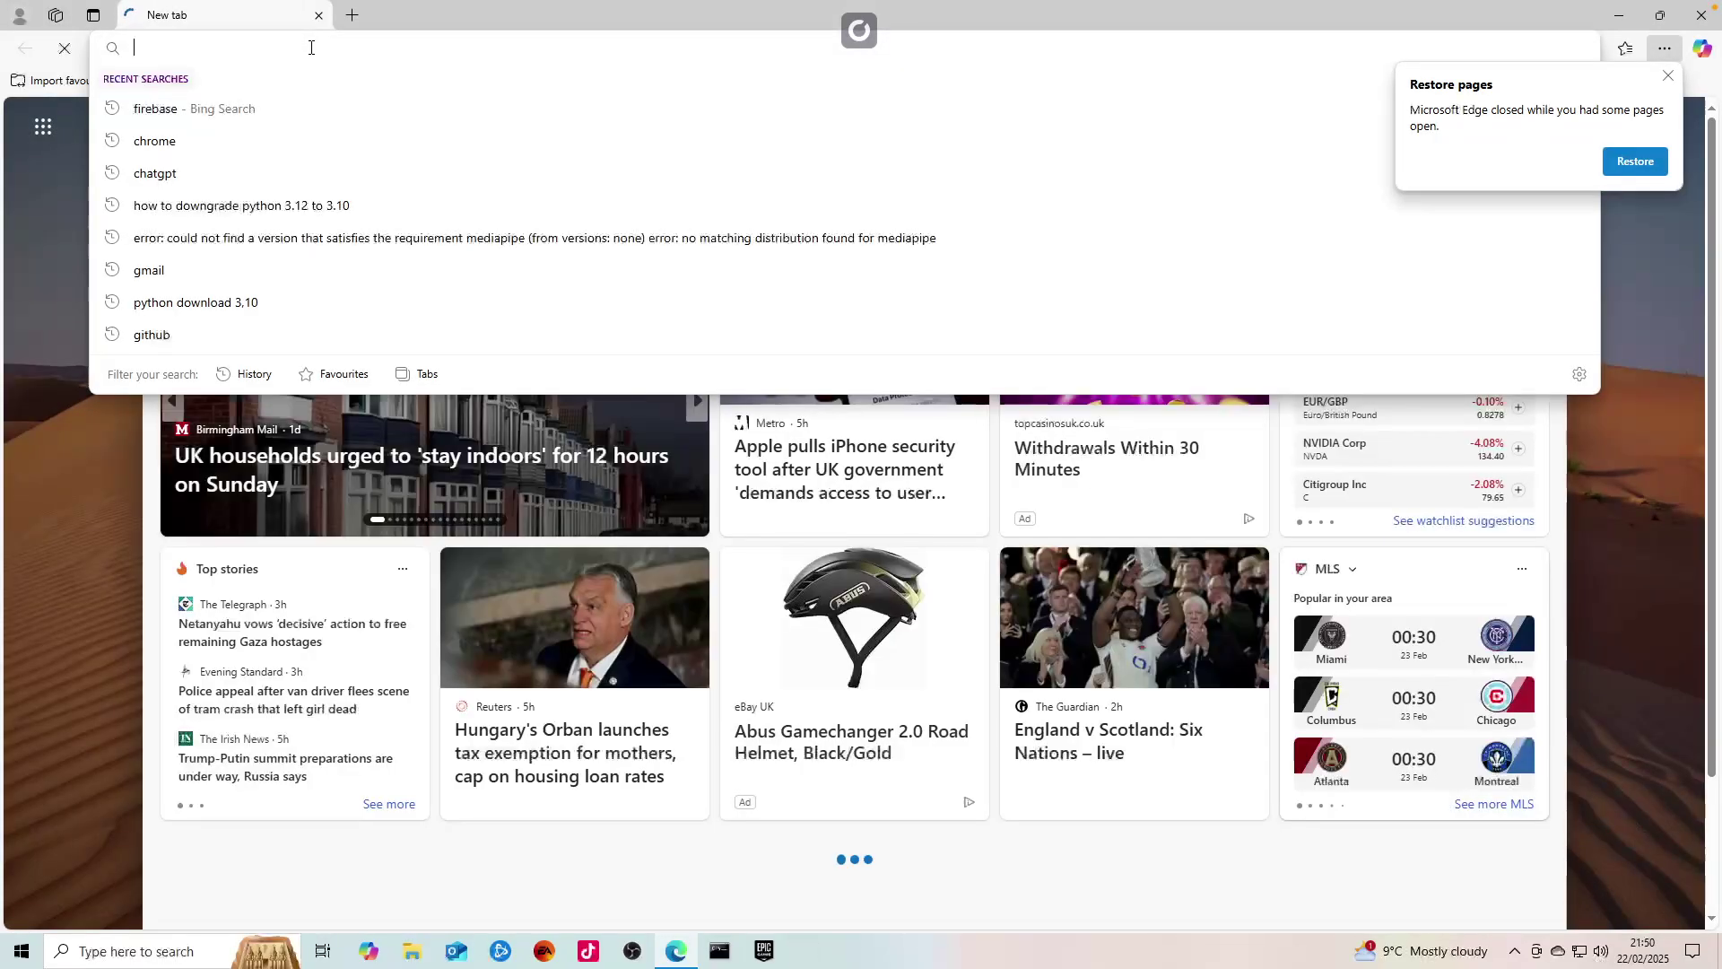
{"action": "type", "text": "aeloria.org"}
{"action": "key", "text": "Return"}
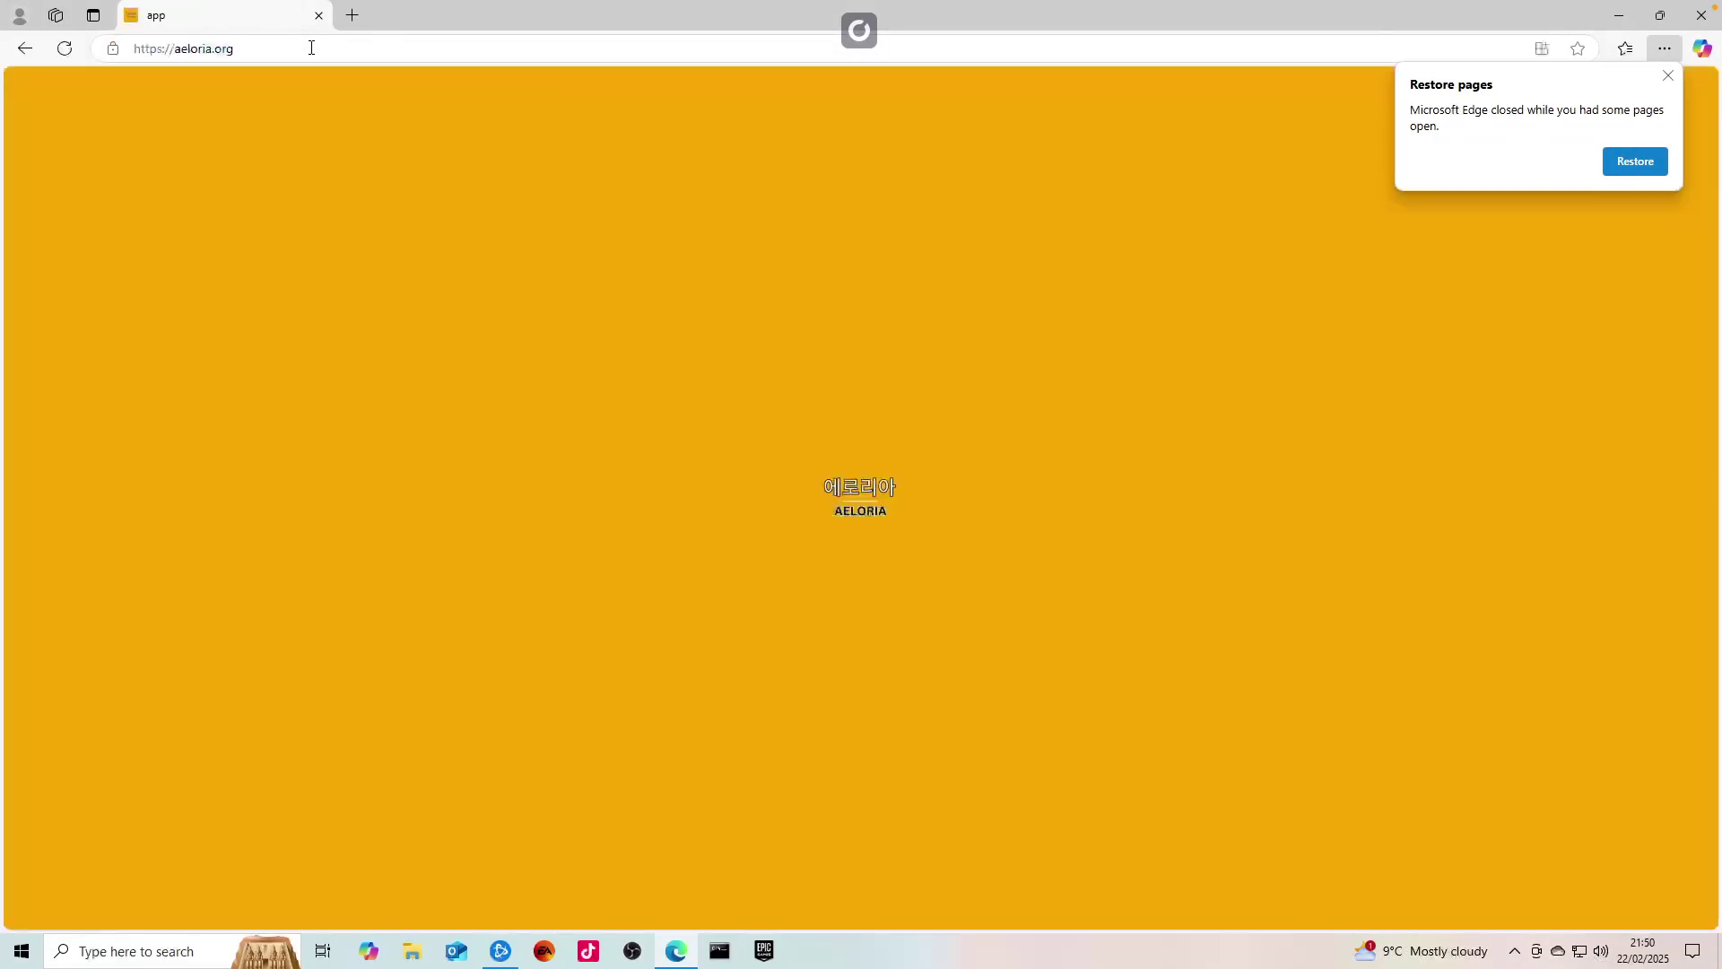
{"action": "left_click", "coordinate": [1667, 76]}
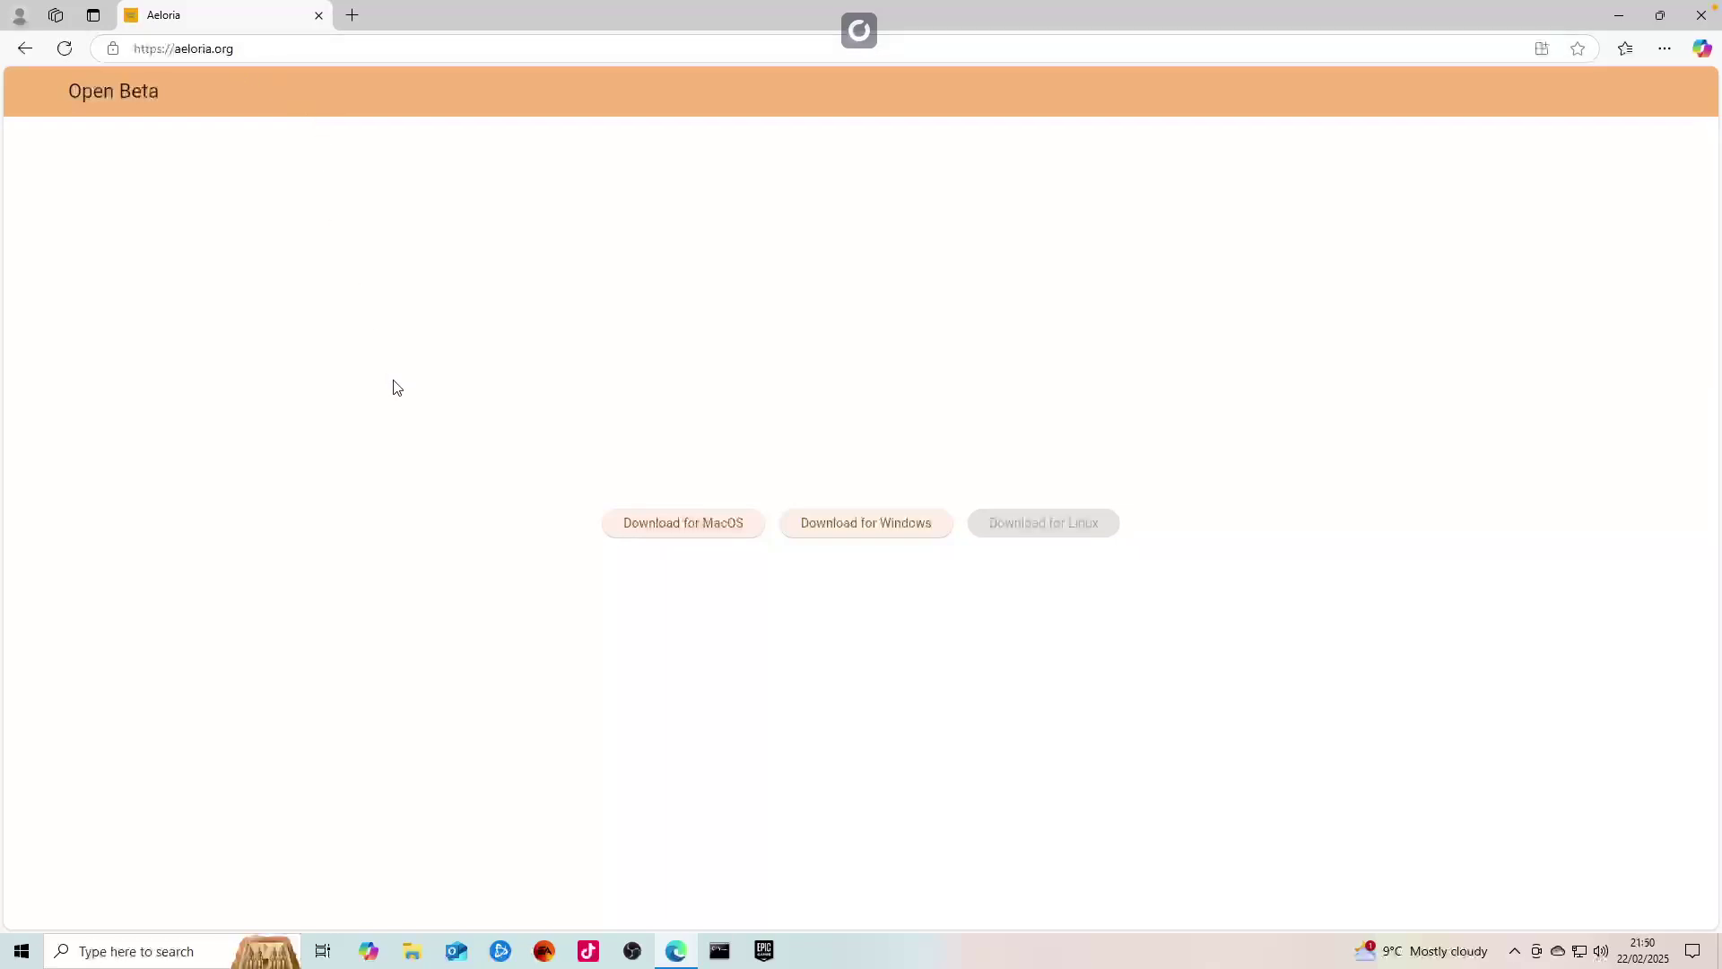
Step: Delete the old Aeloria application from the Downloads folder in File Explorer and close the folder window
{"action": "left_click", "coordinate": [410, 949]}
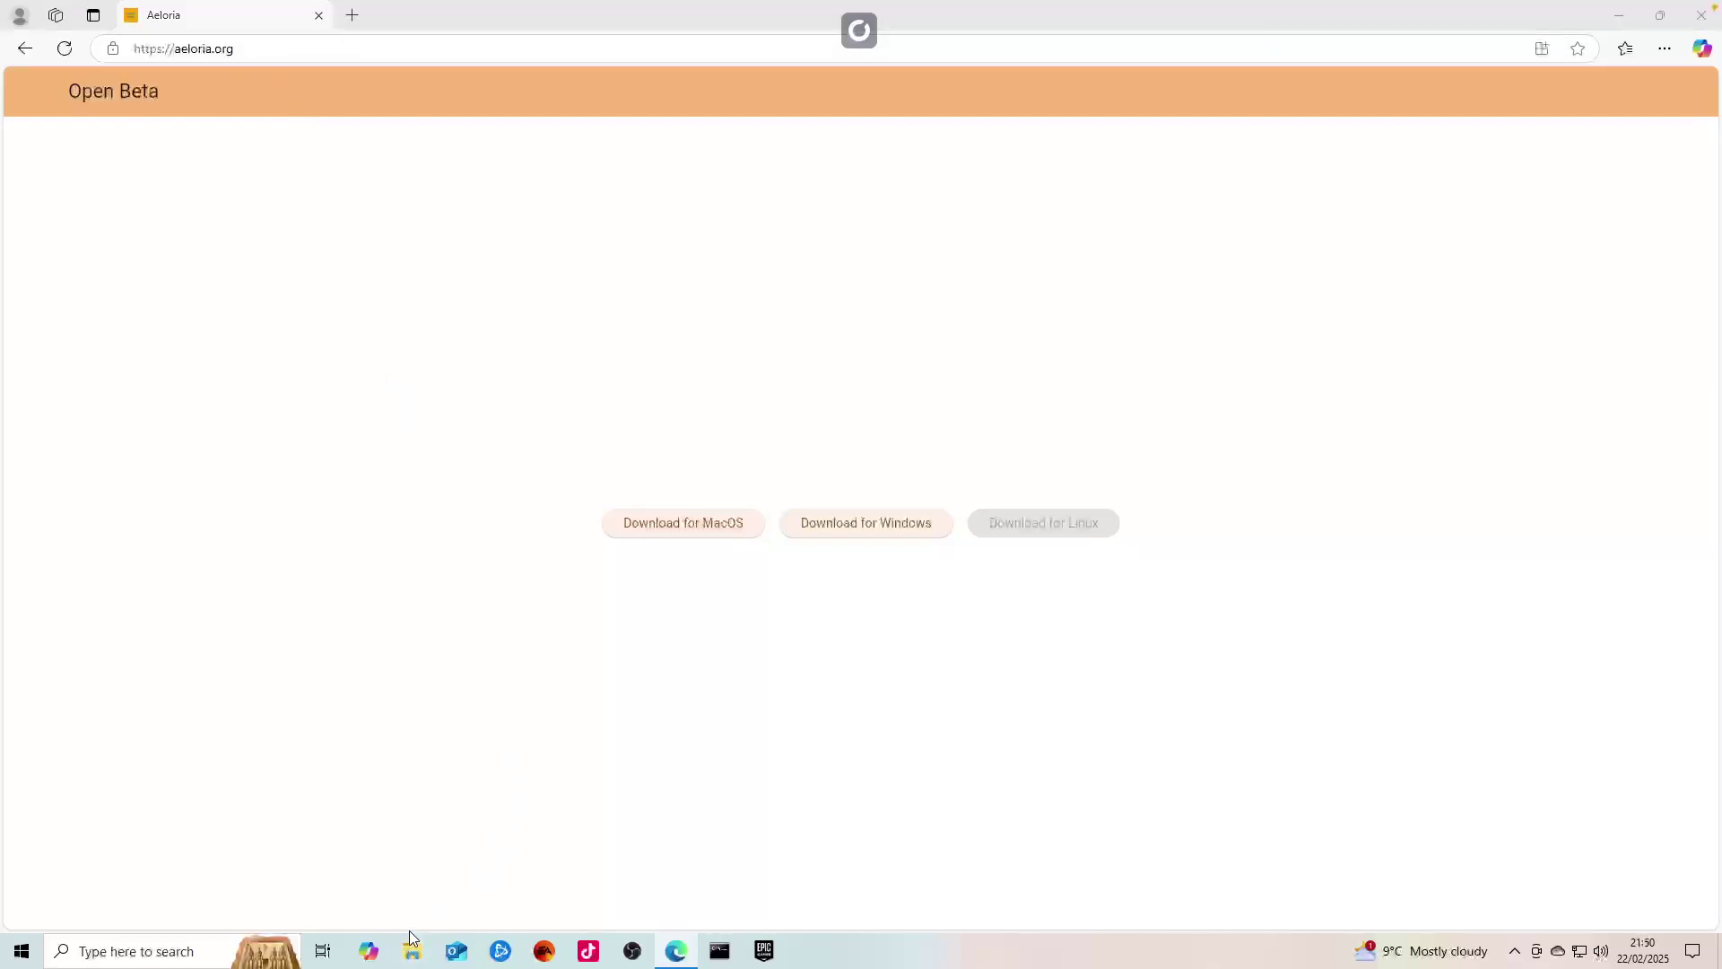
{"action": "left_click", "coordinate": [485, 353]}
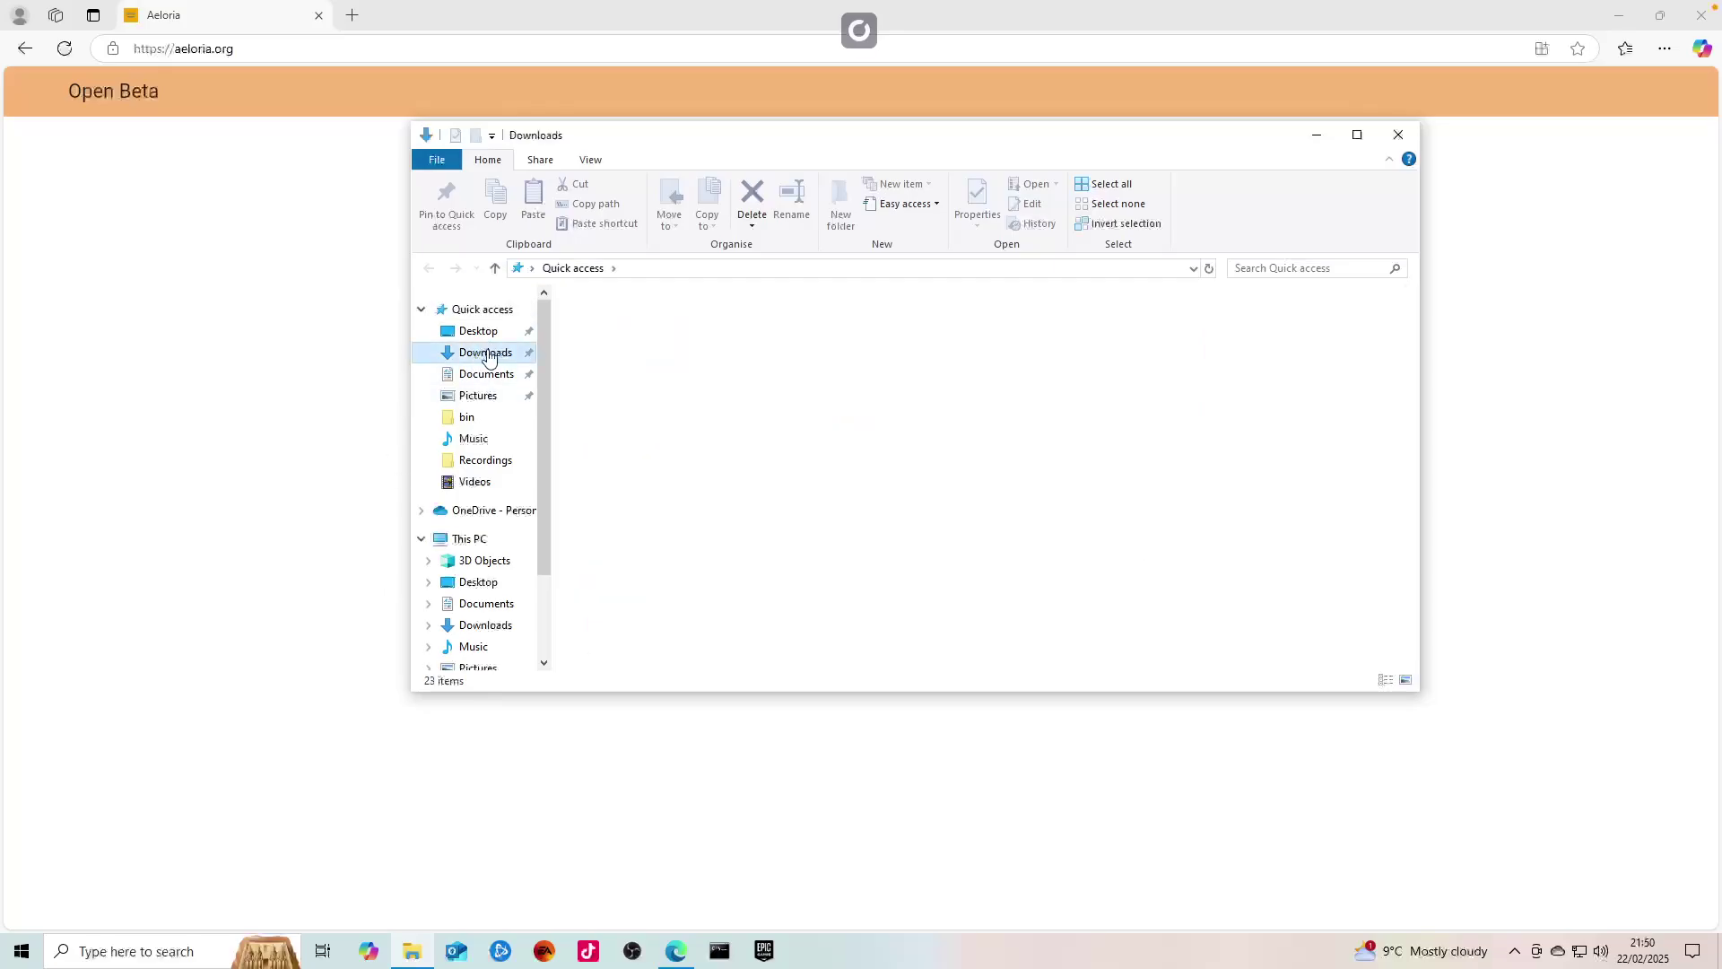
{"action": "left_click", "coordinate": [603, 350]}
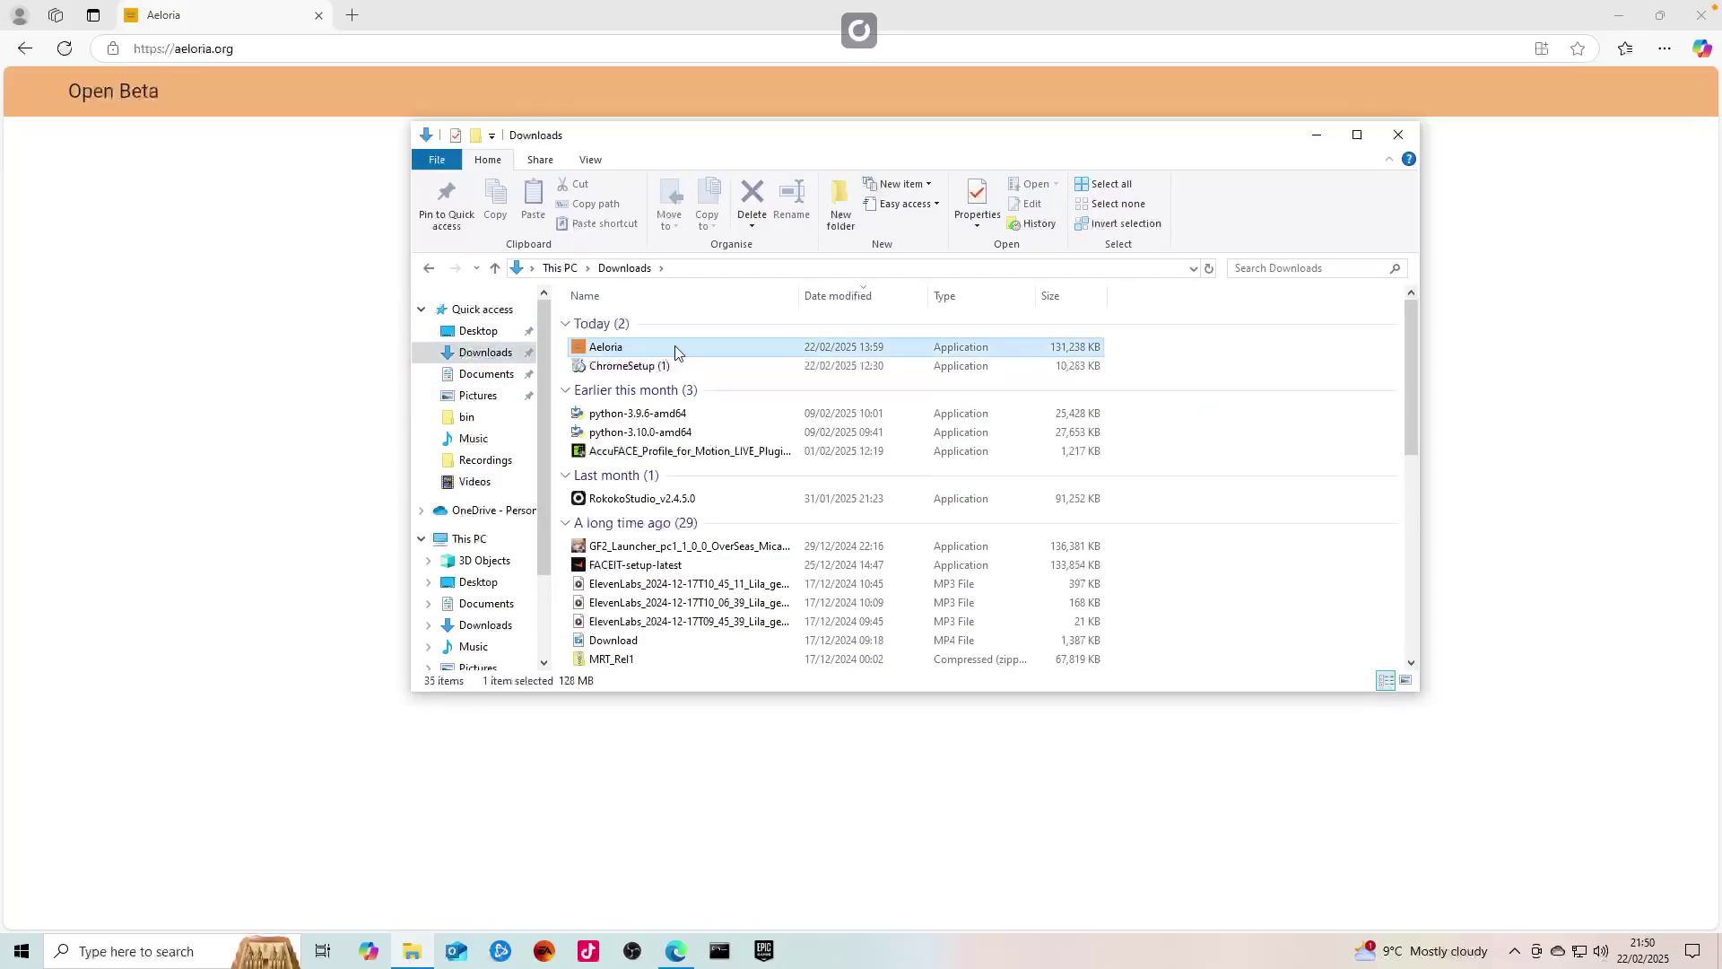
{"action": "left_click", "coordinate": [753, 199]}
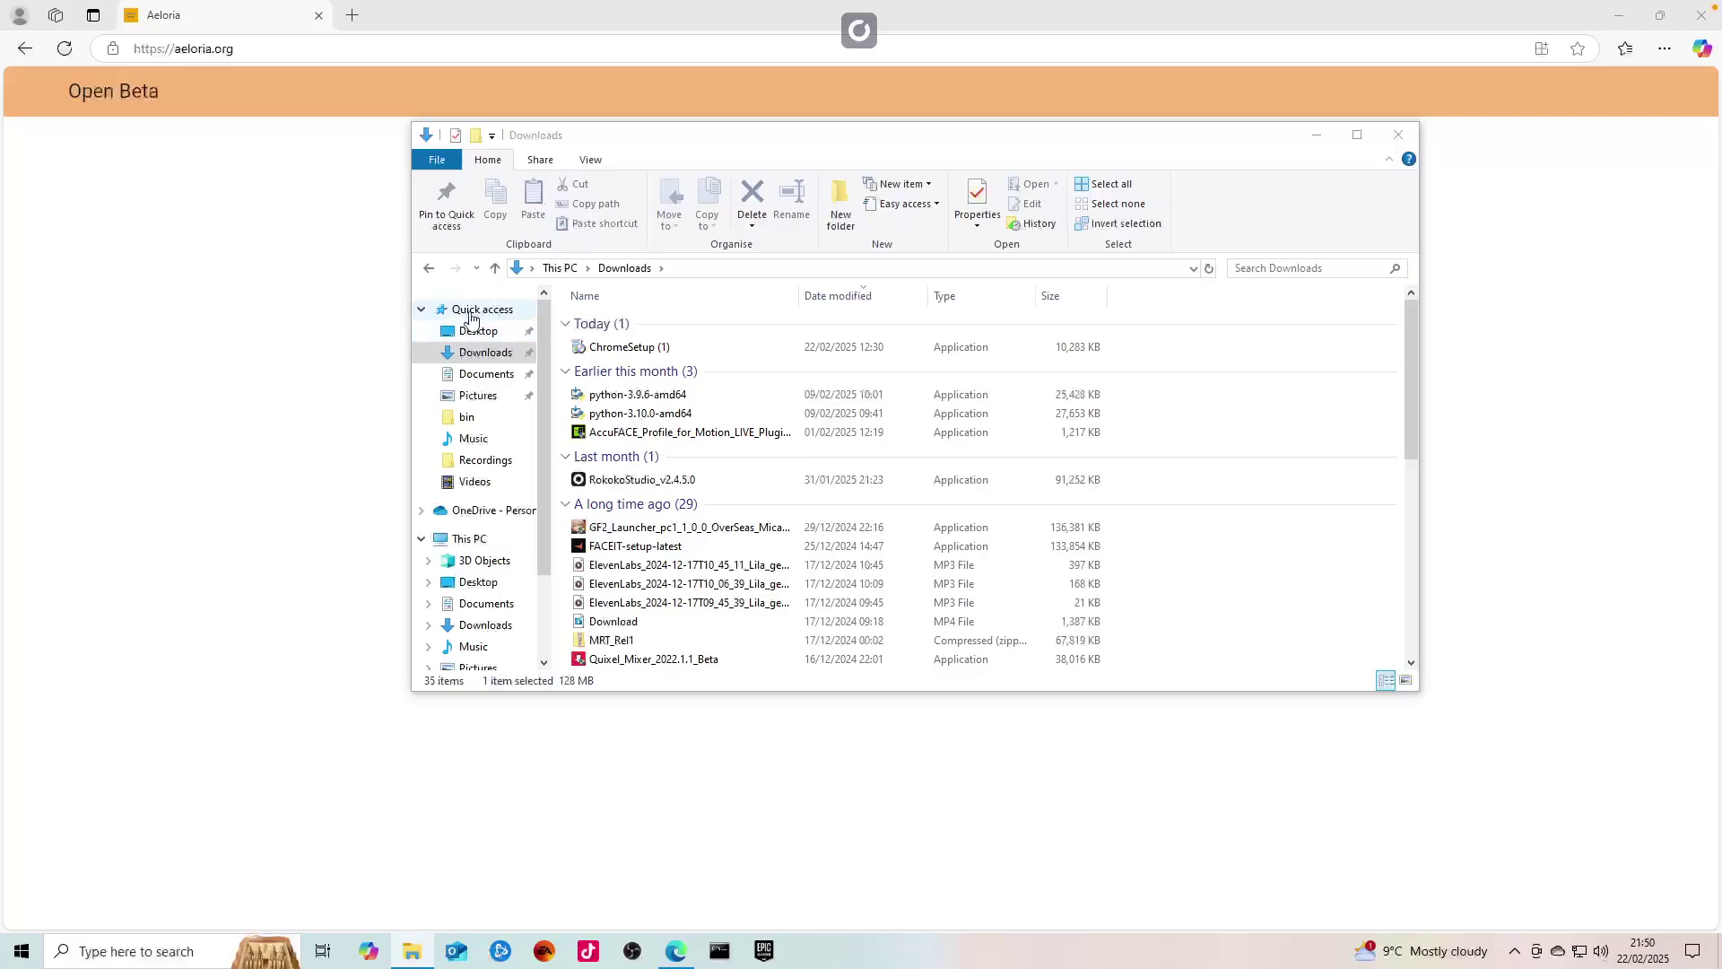
{"action": "left_click", "coordinate": [1397, 132]}
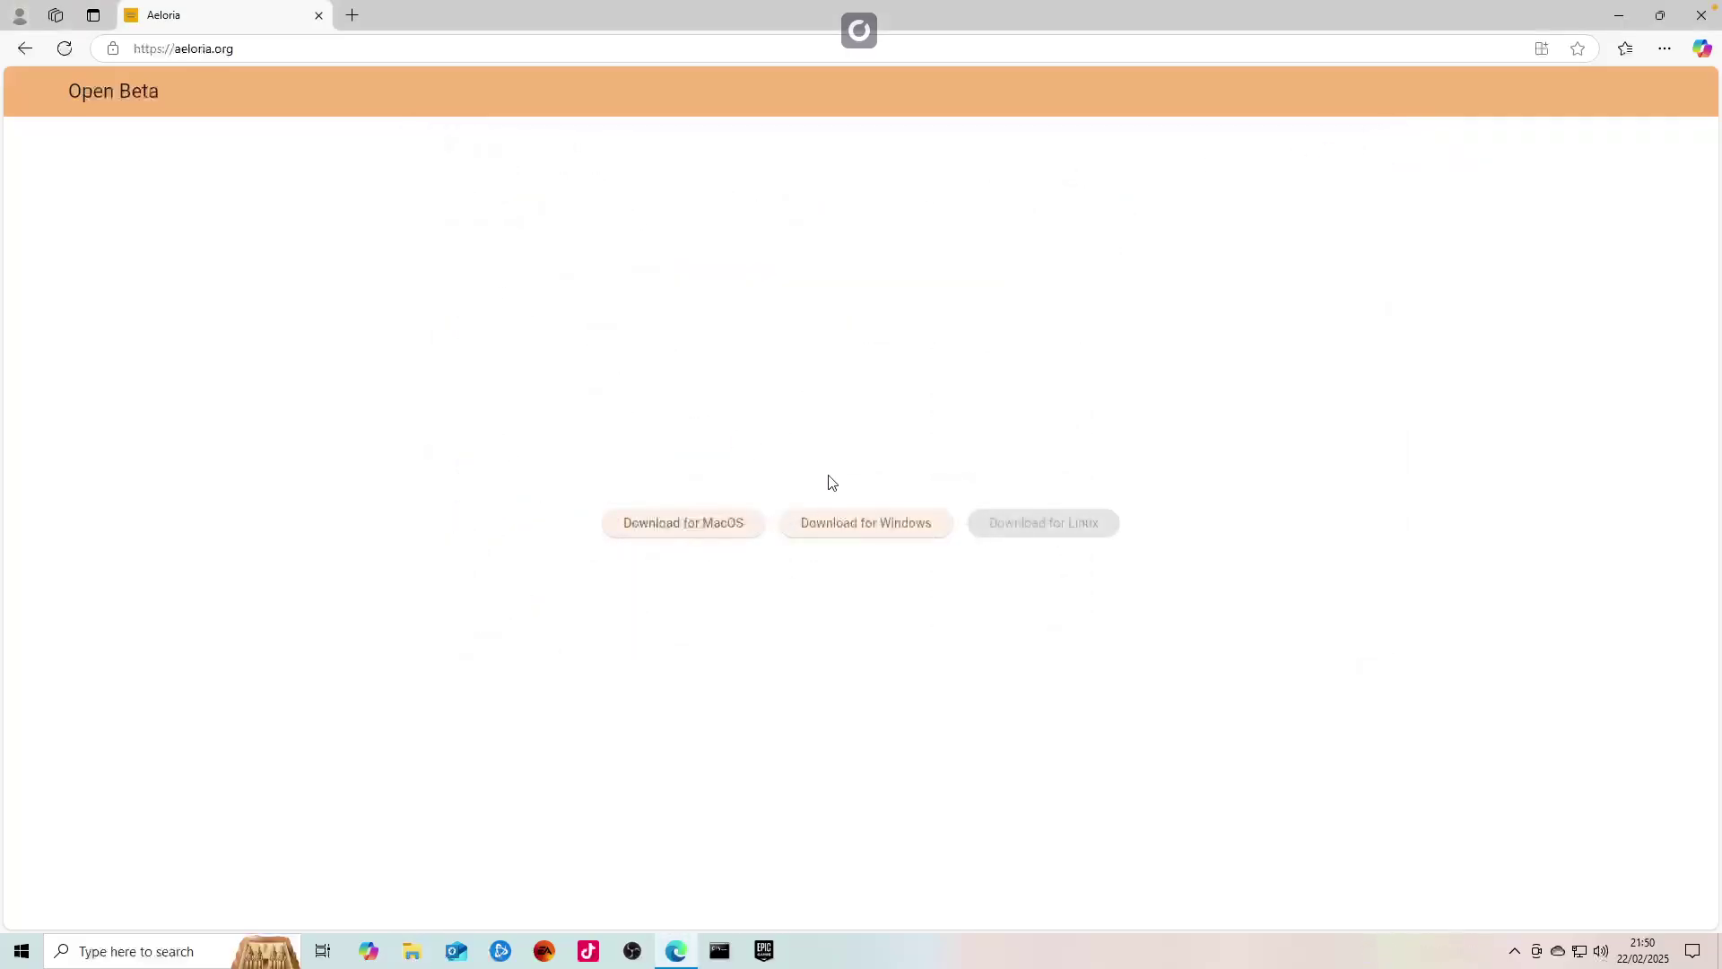
Step: Download the Windows version of Aeloria and expand the browser's list of downloads
{"action": "left_click", "coordinate": [879, 526]}
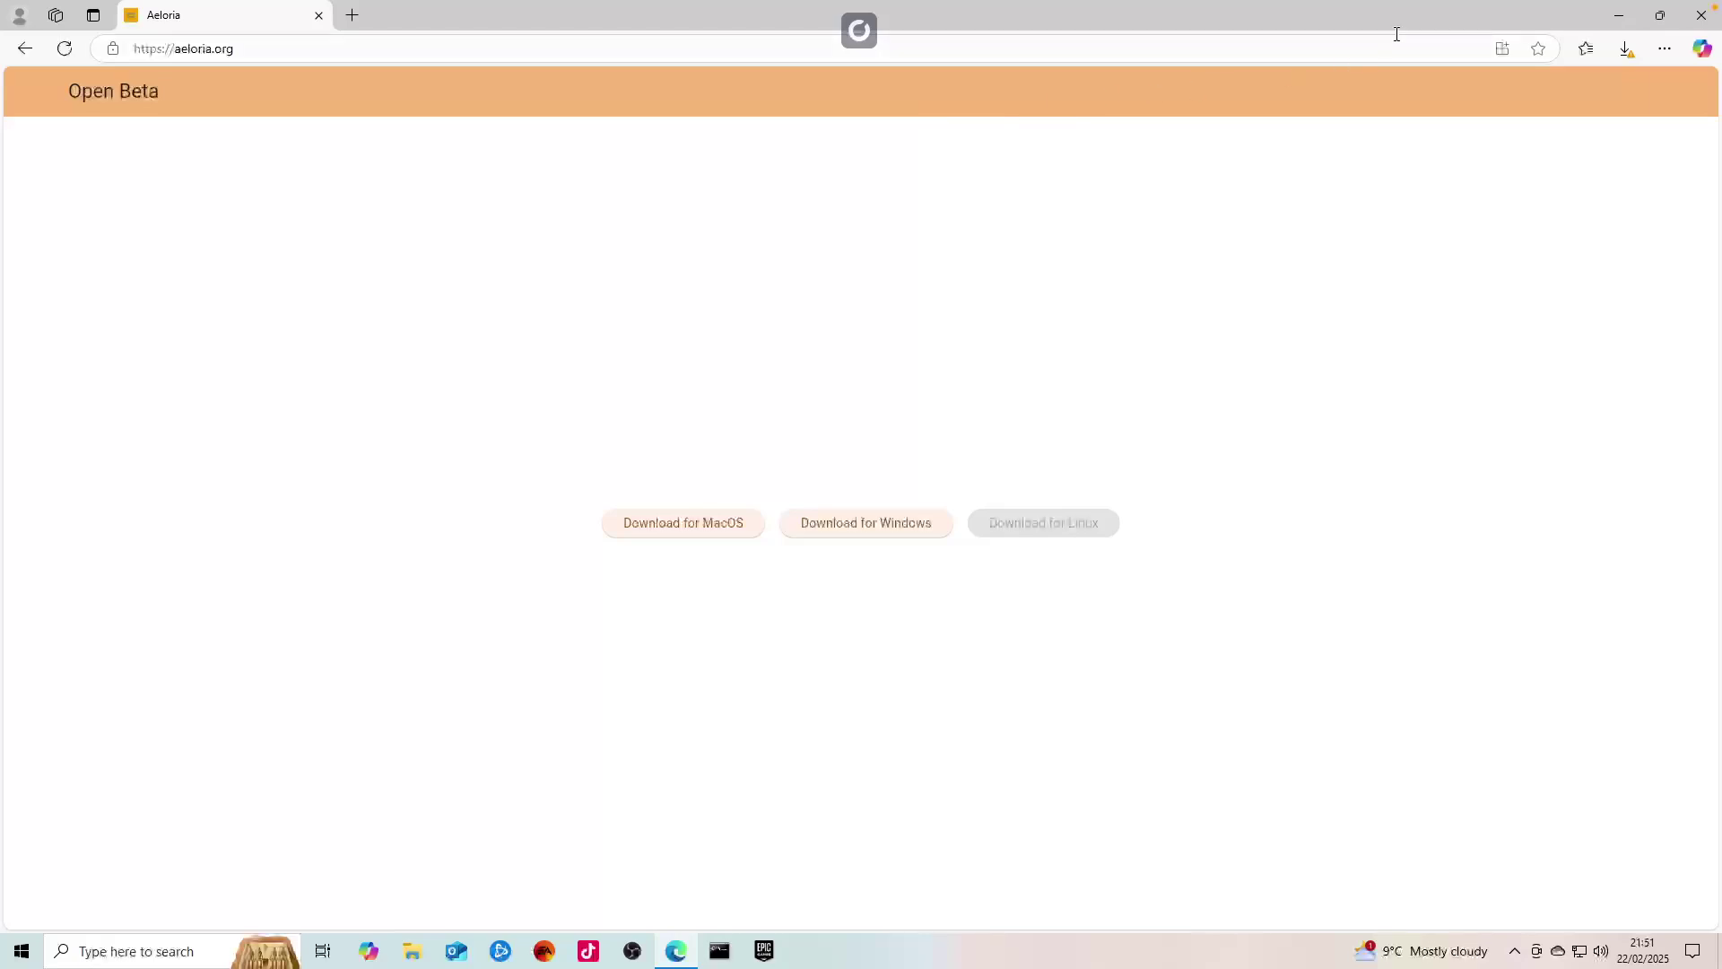
{"action": "left_click", "coordinate": [1626, 49]}
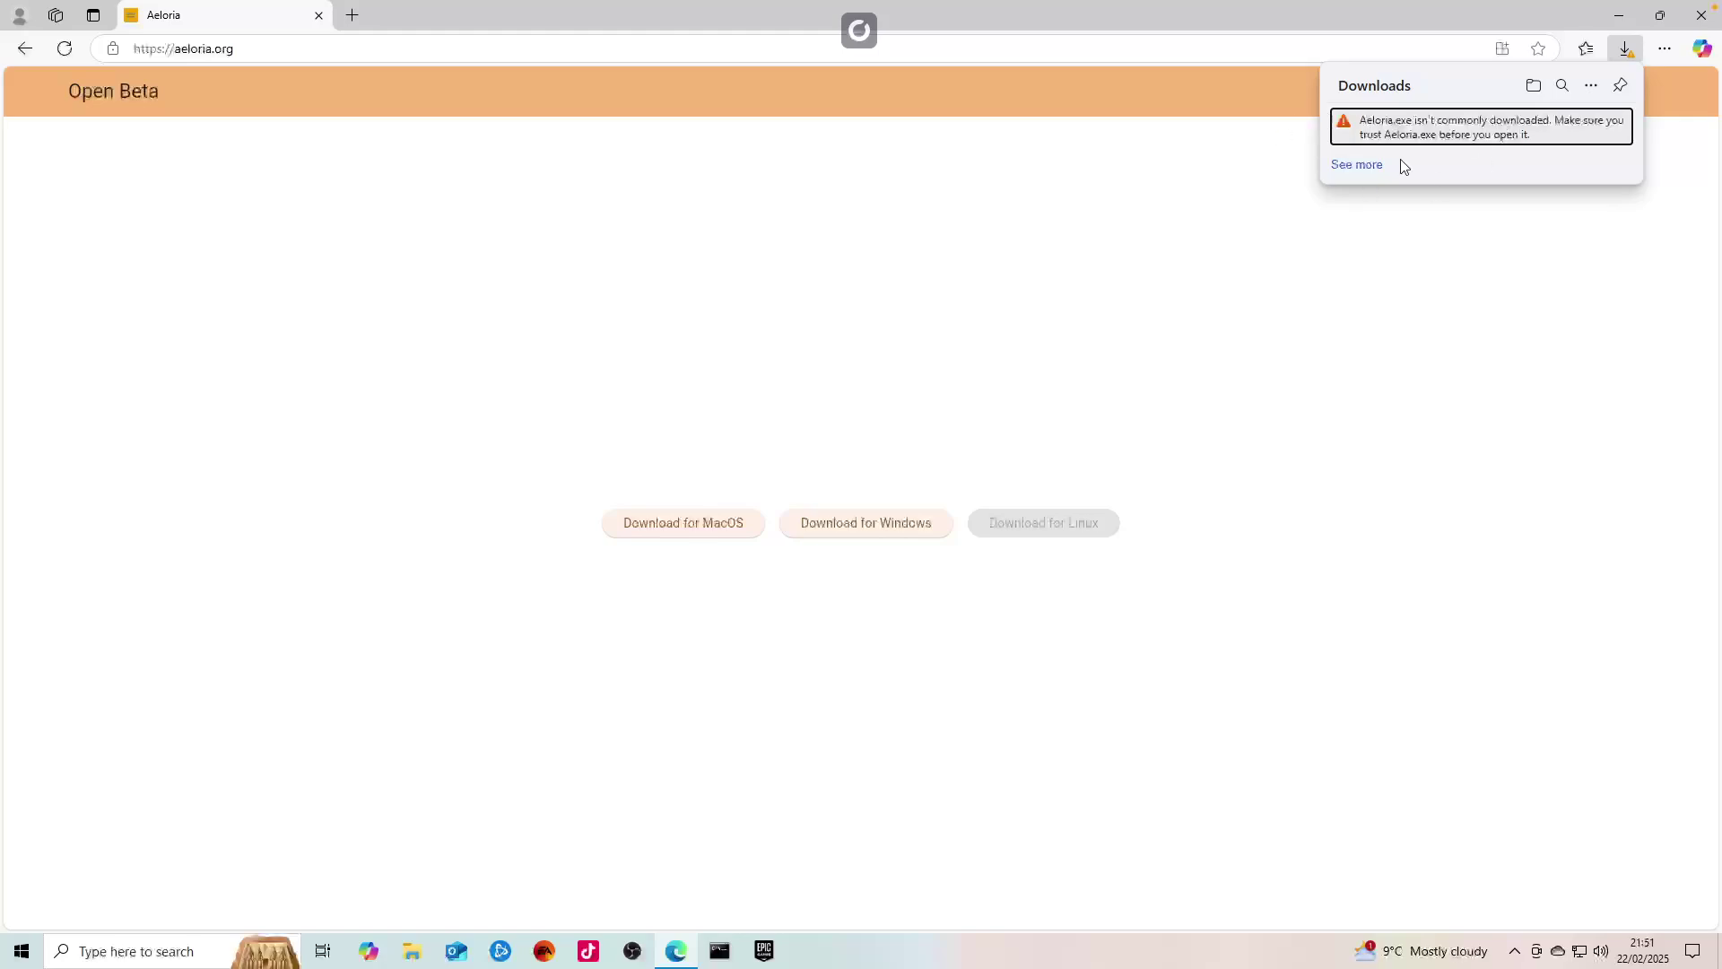
{"action": "double_click", "coordinate": [1382, 123]}
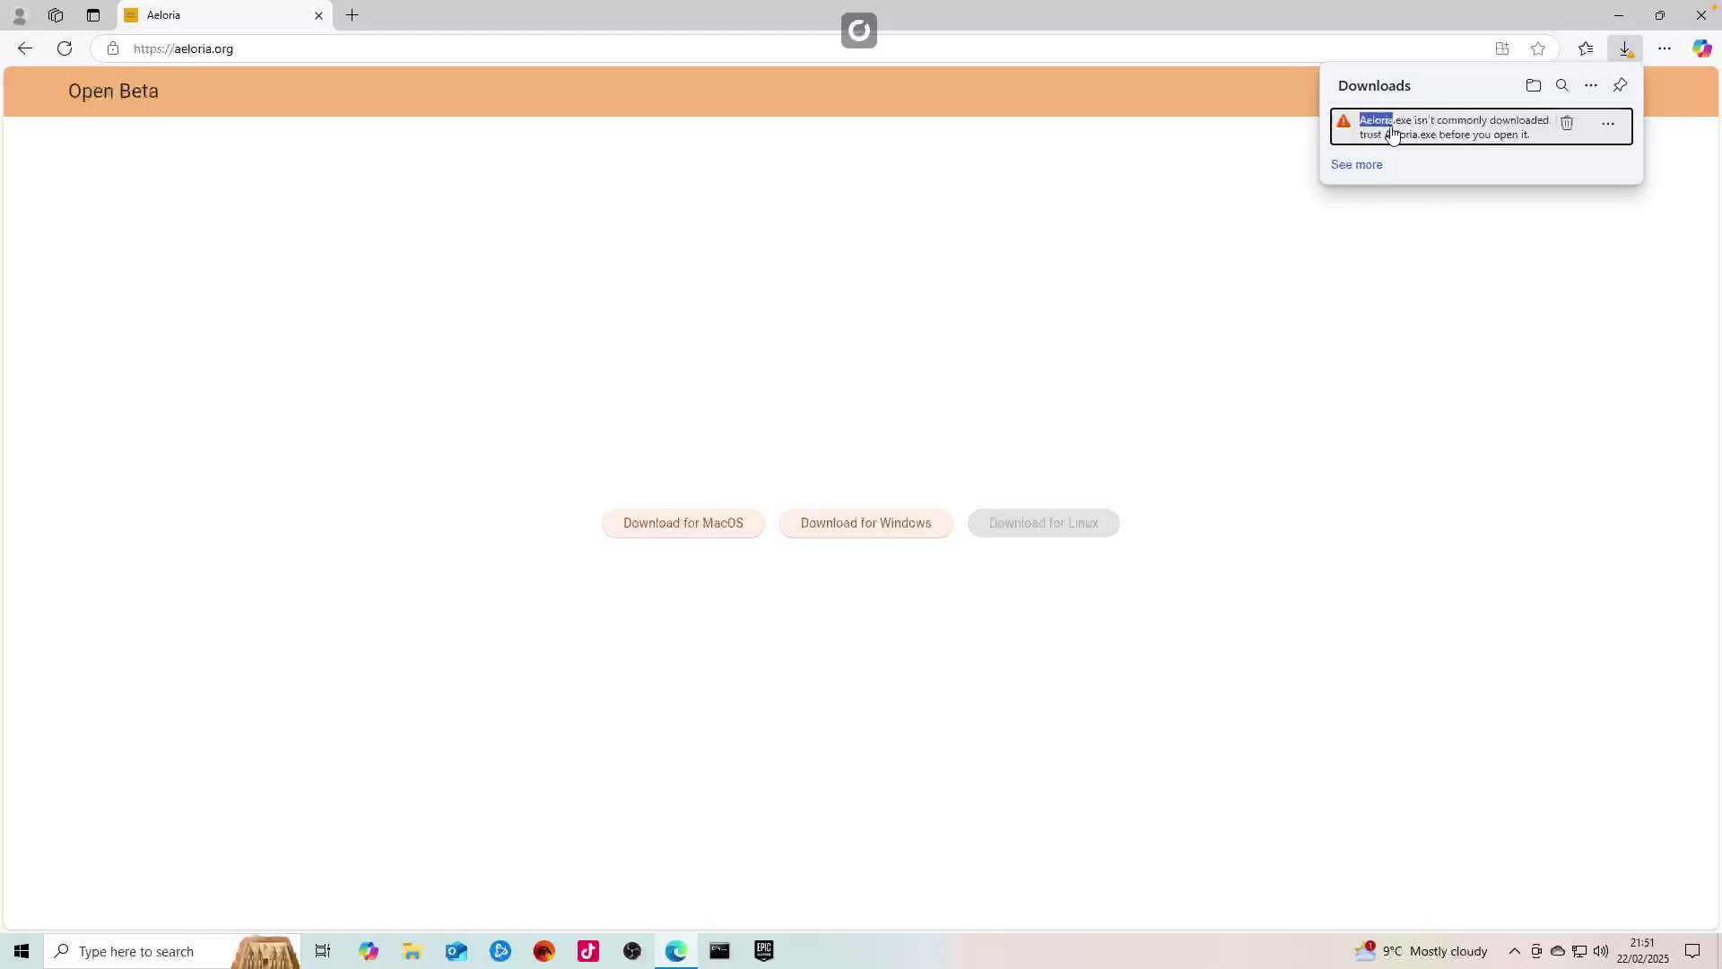
{"action": "left_click", "coordinate": [1607, 123]}
{"action": "left_click", "coordinate": [1333, 123]}
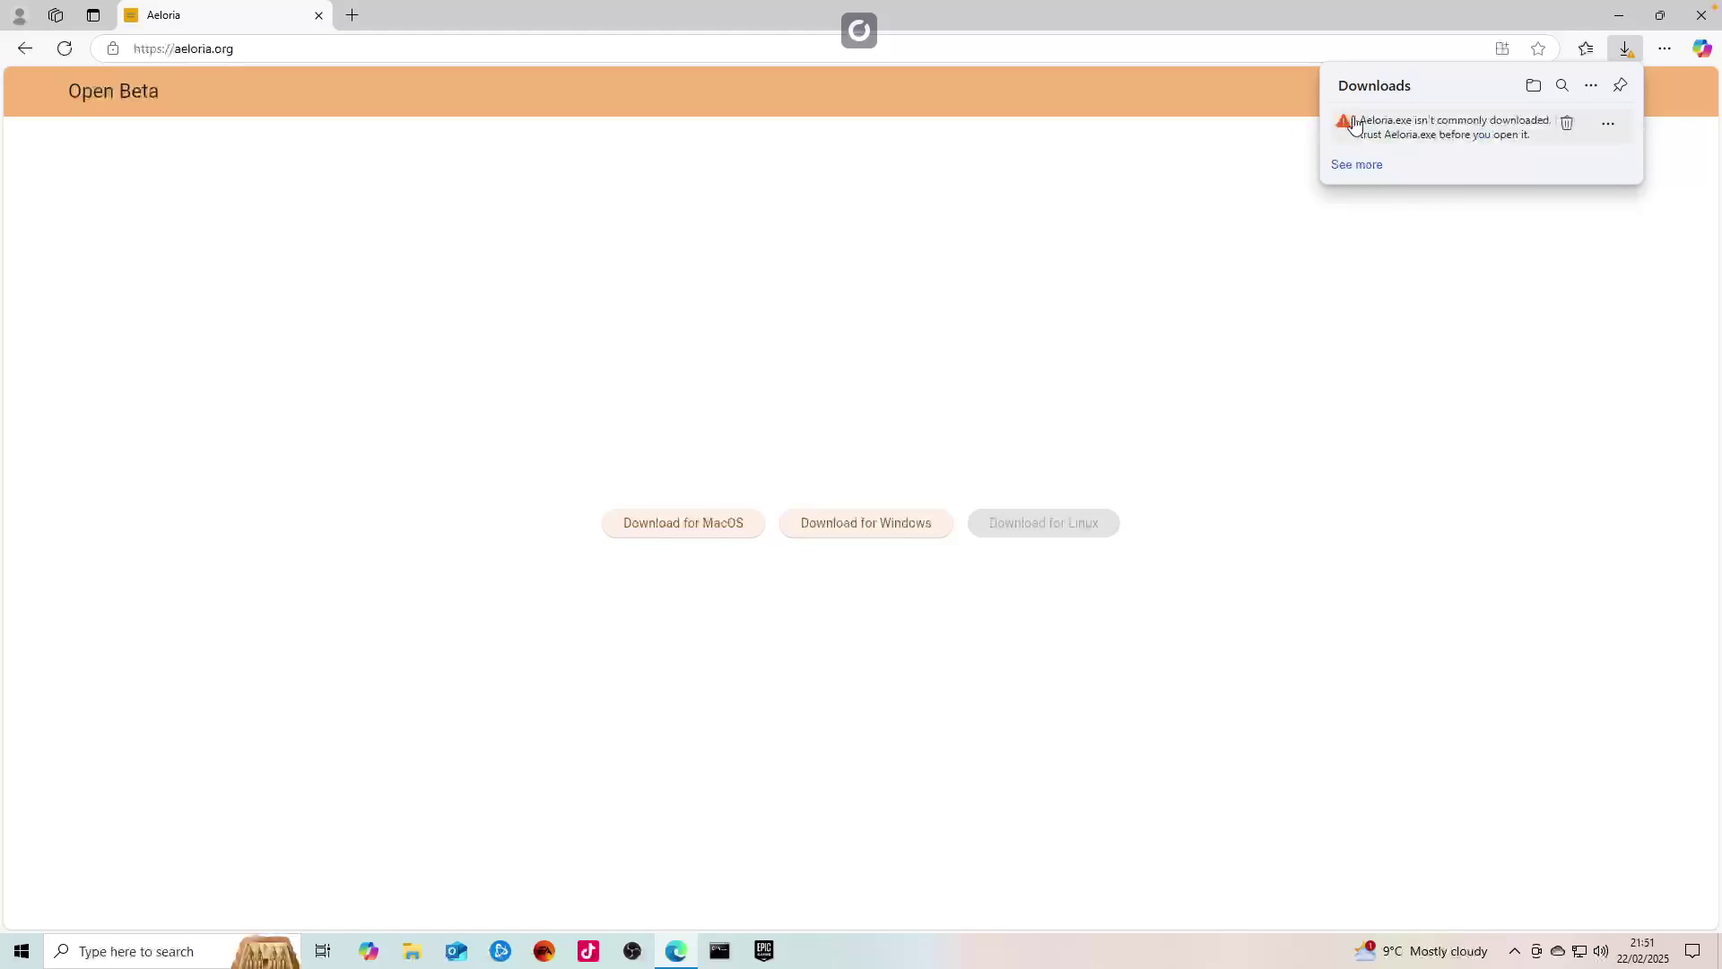
{"action": "left_click", "coordinate": [1369, 166]}
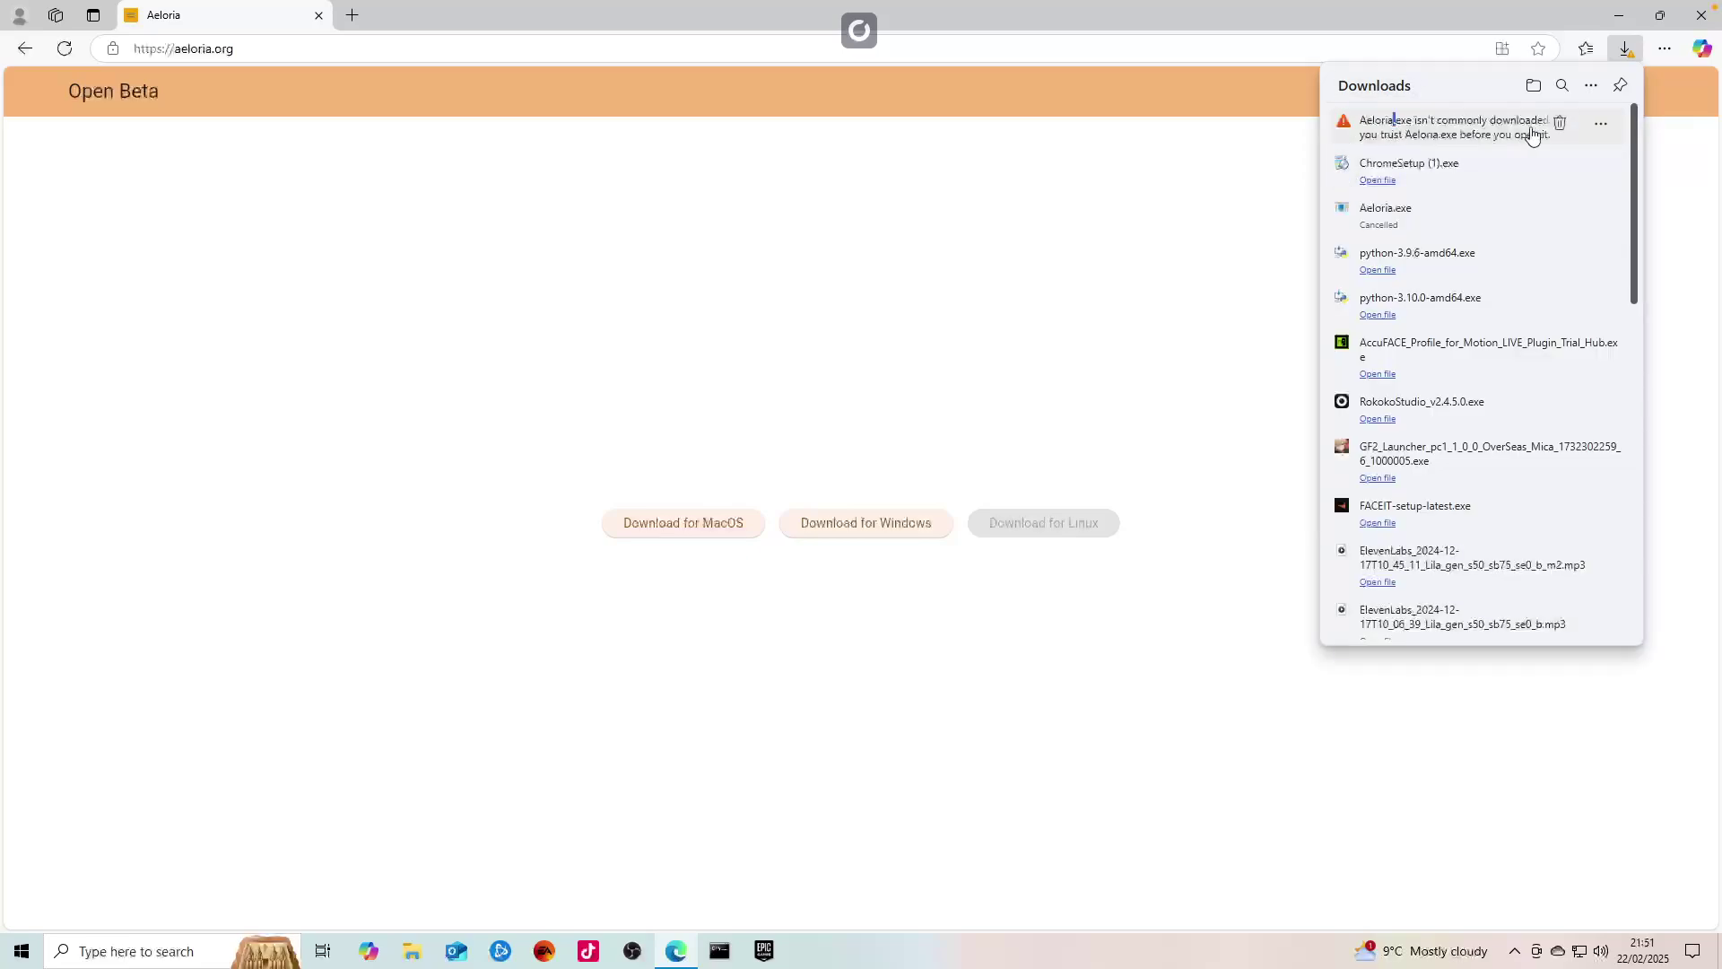
Step: Keep the flagged Aeloria.exe download anyway, overriding the SmartScreen warning
{"action": "left_click", "coordinate": [1603, 124]}
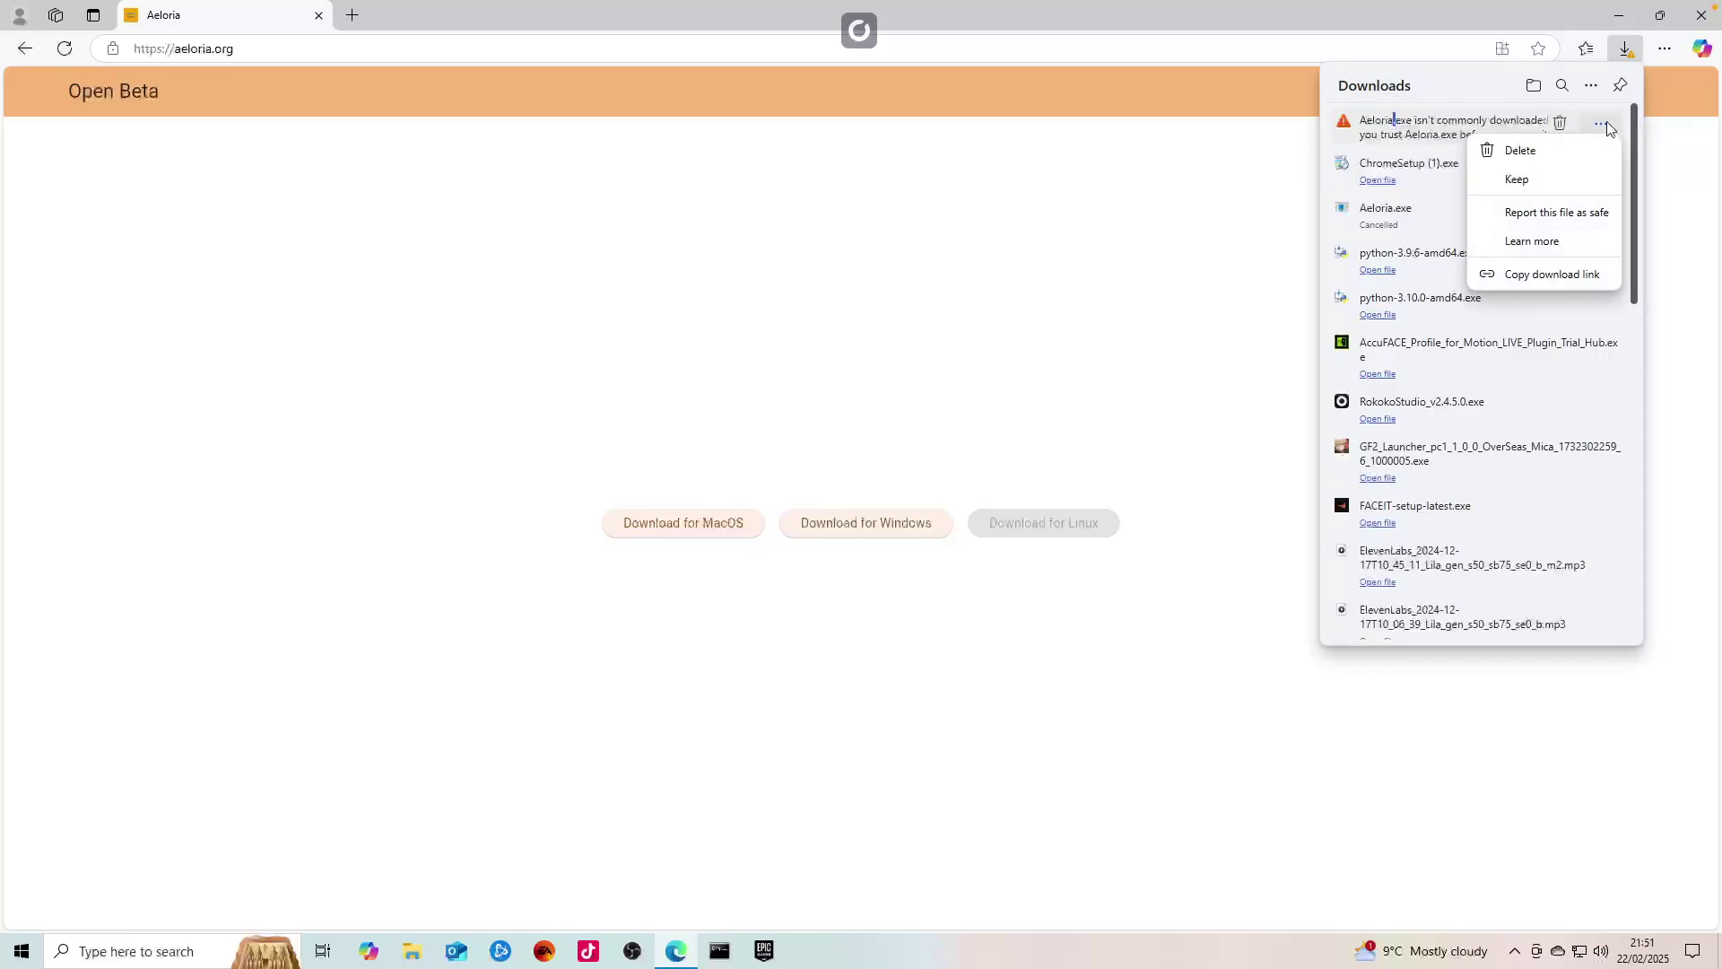
{"action": "left_click", "coordinate": [1516, 180]}
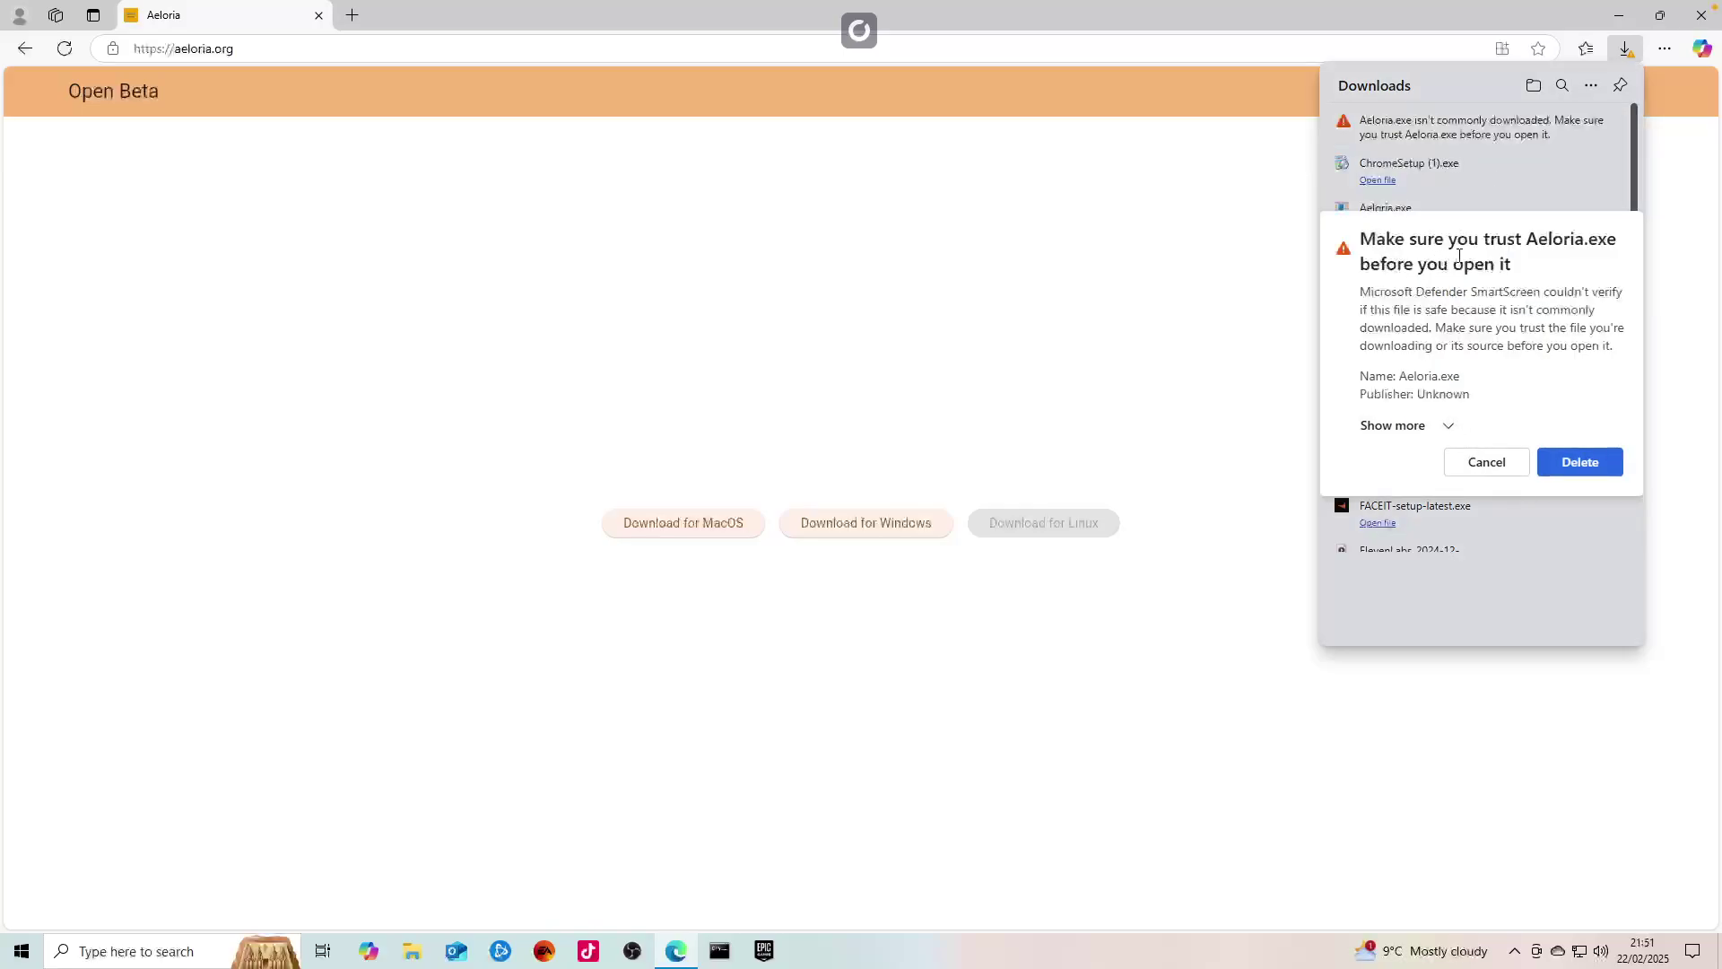
{"action": "left_click", "coordinate": [1414, 427]}
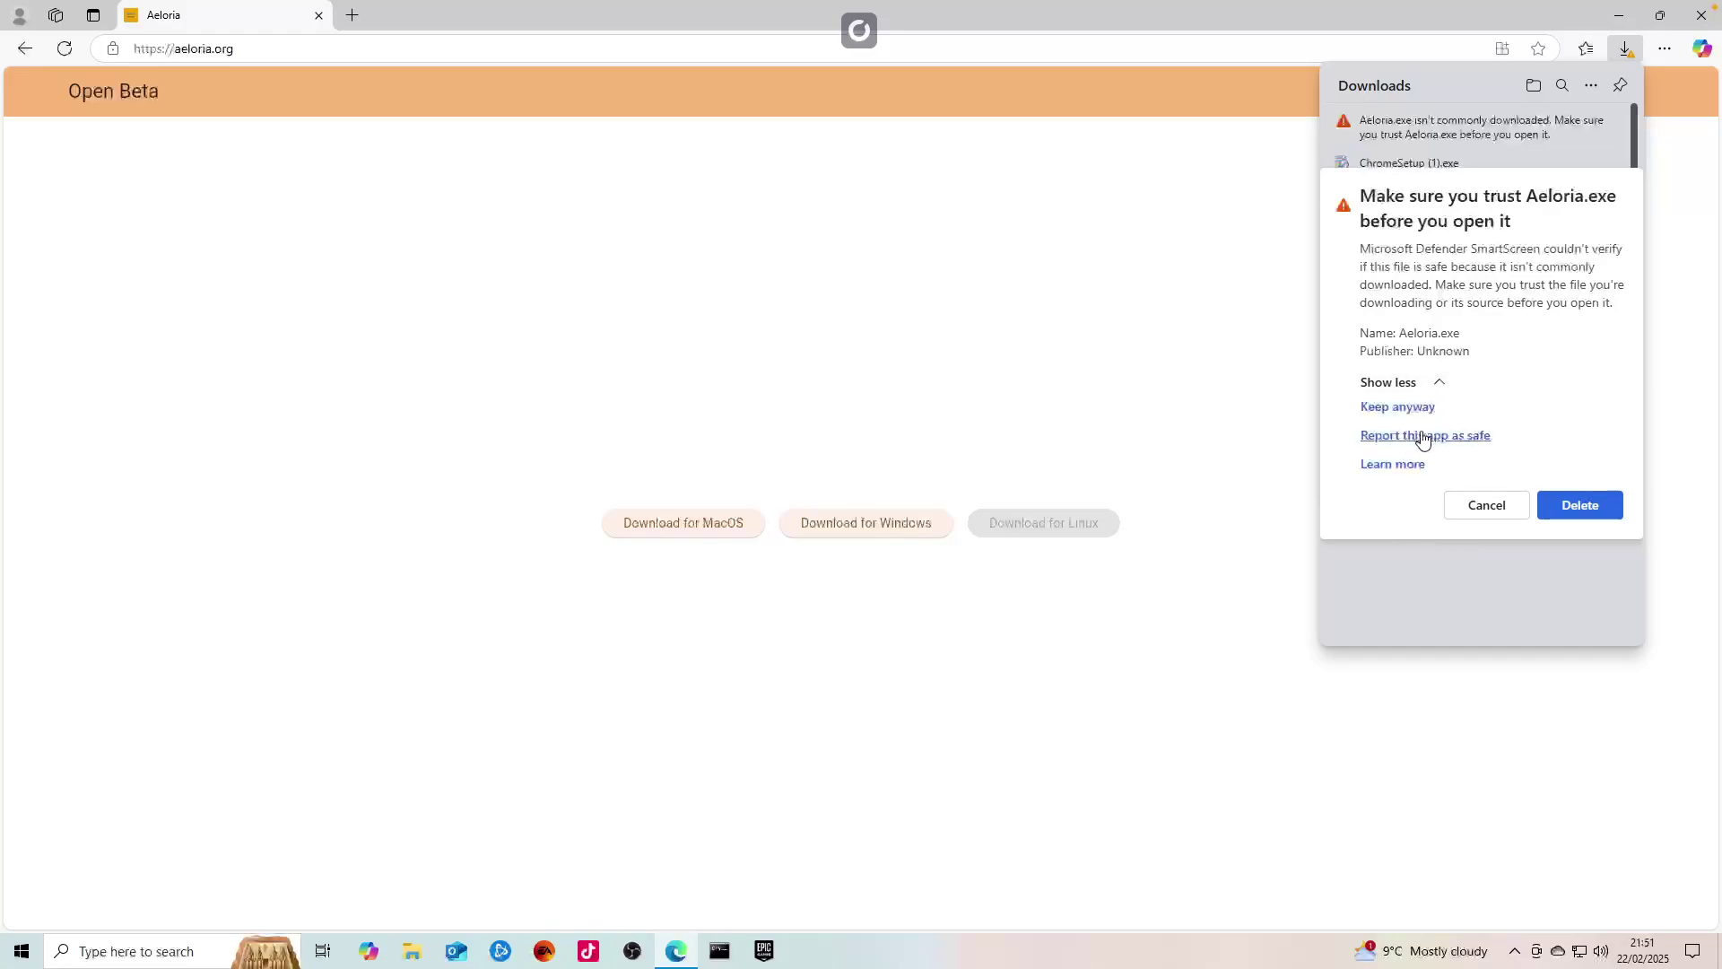
{"action": "left_click", "coordinate": [1397, 408]}
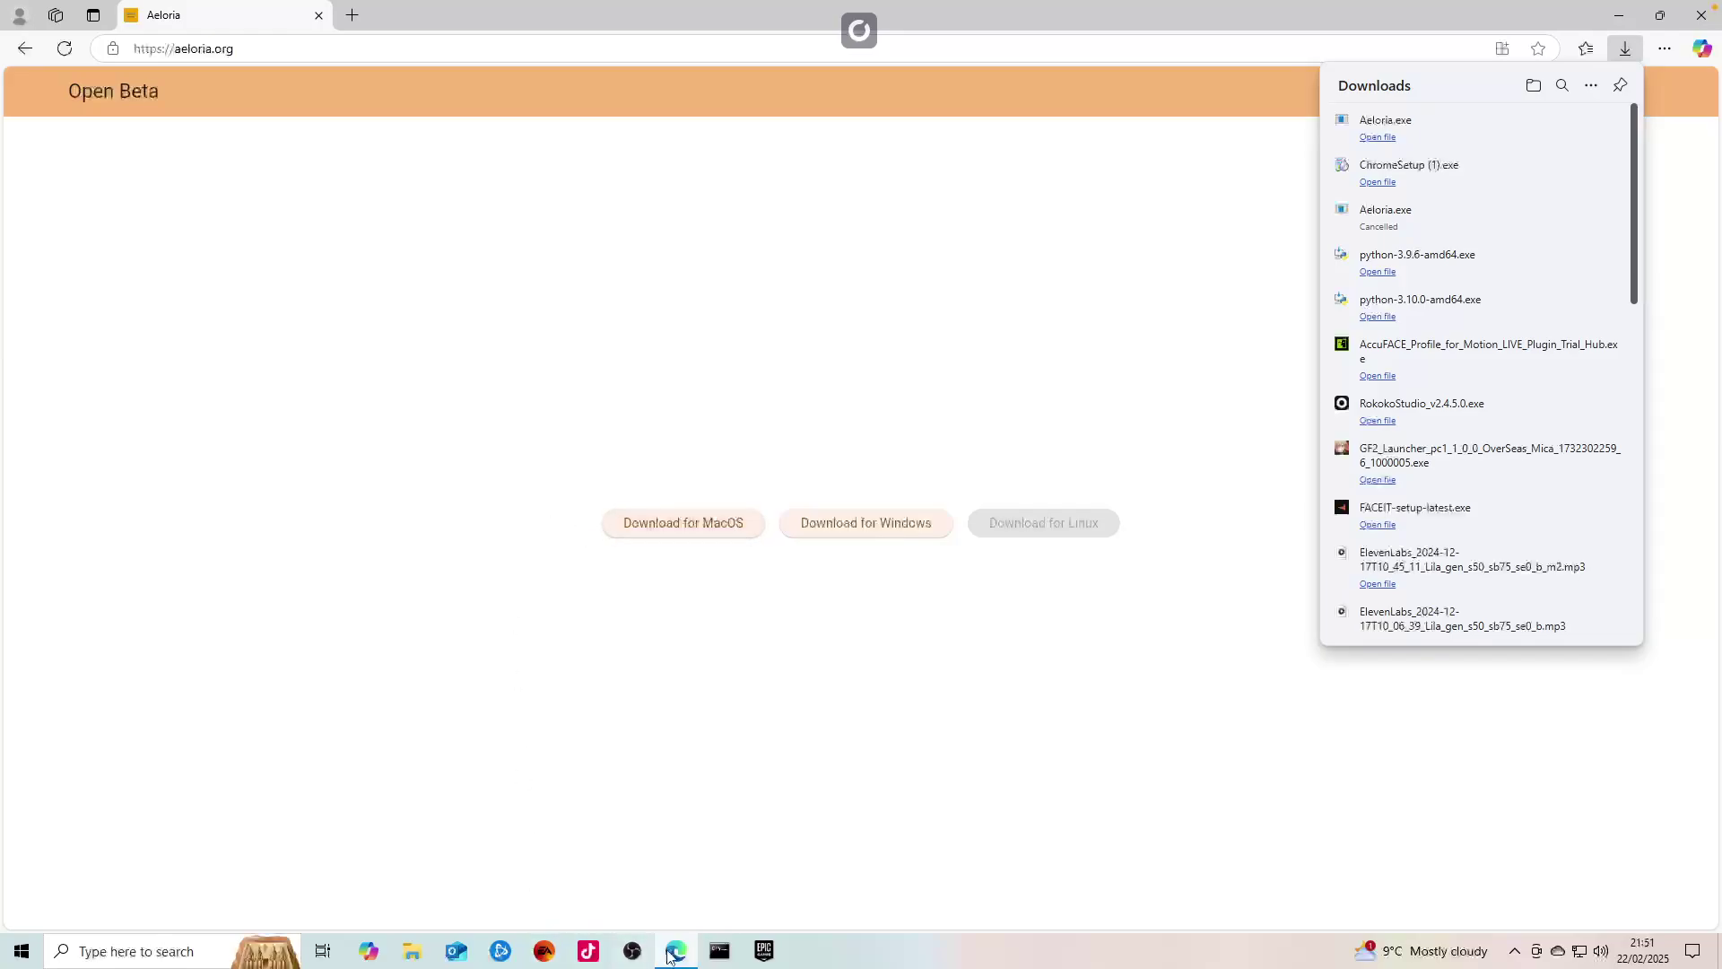
Step: Run the downloaded Aeloria.exe anyway despite the Windows SmartScreen block, and close the downloads list
{"action": "left_click", "coordinate": [1378, 137]}
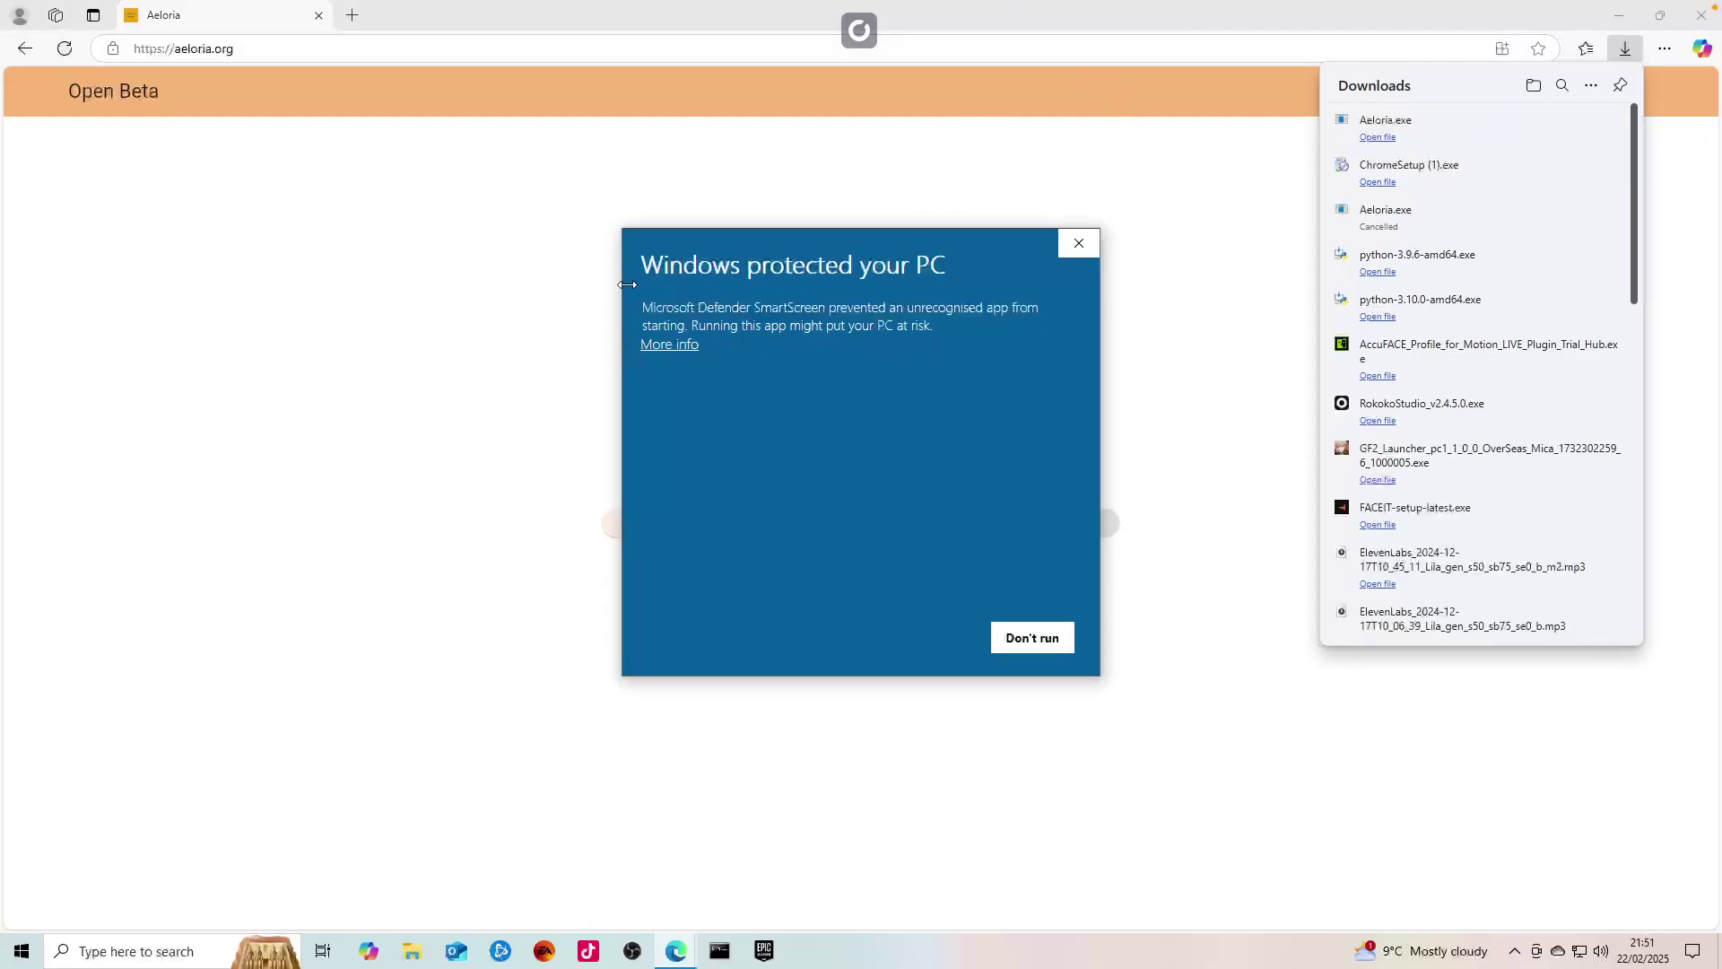
{"action": "left_click", "coordinate": [671, 348]}
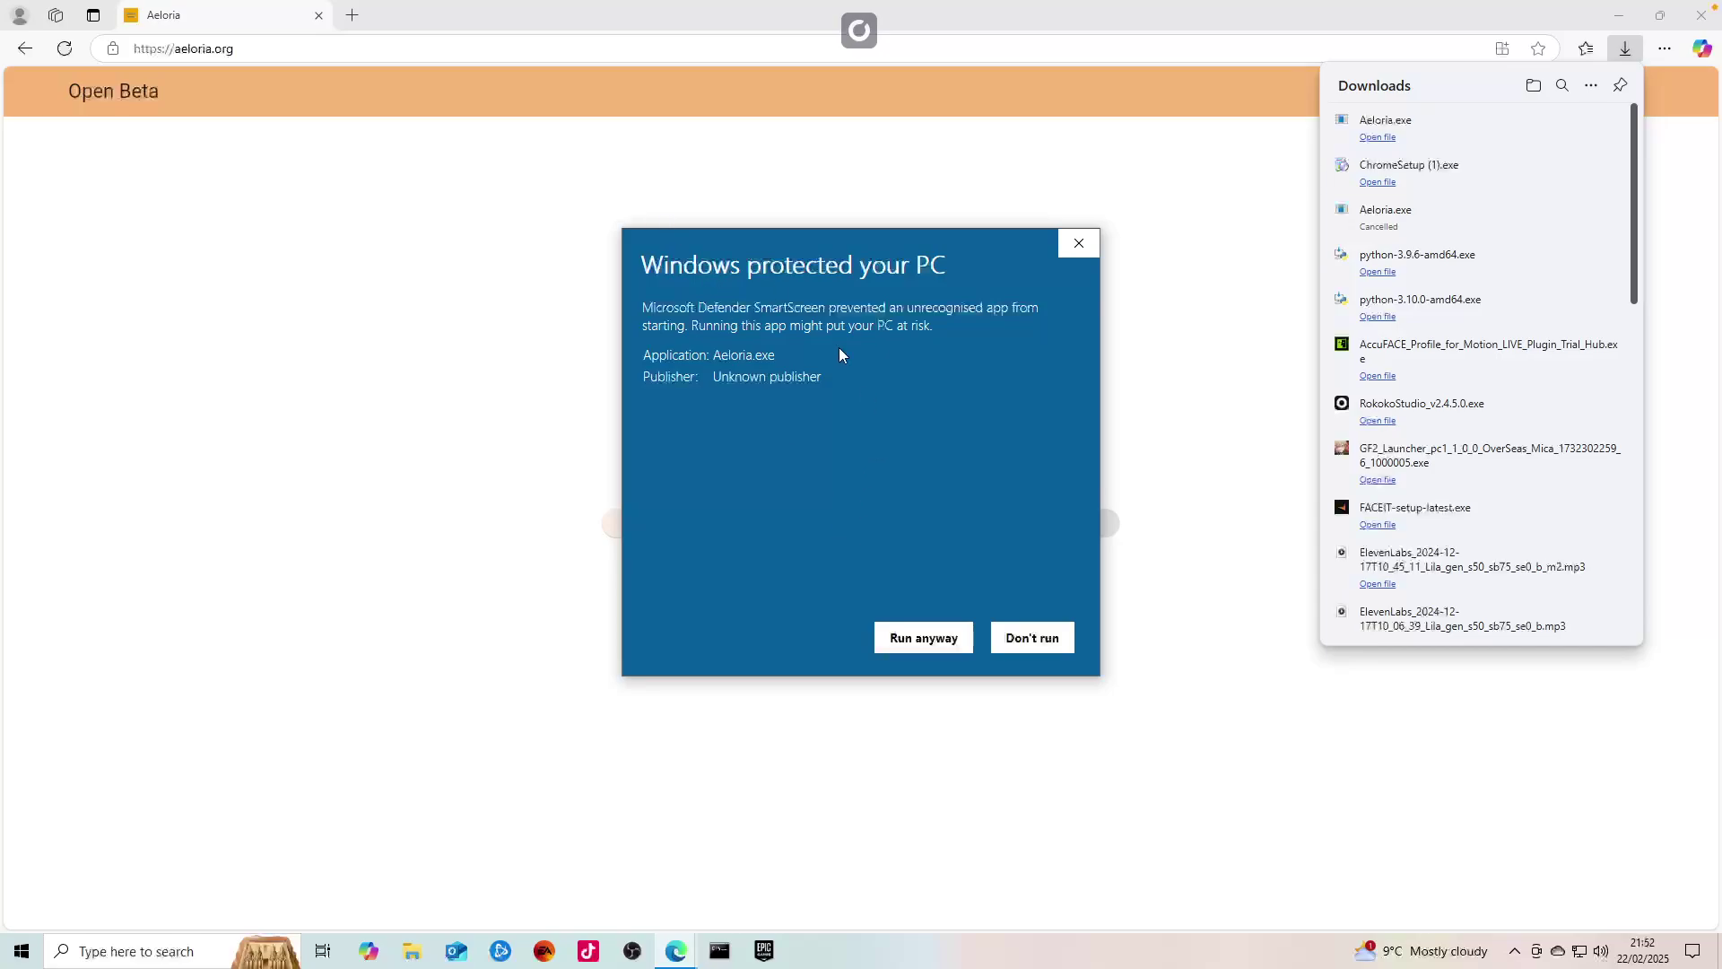
{"action": "left_click", "coordinate": [892, 637]}
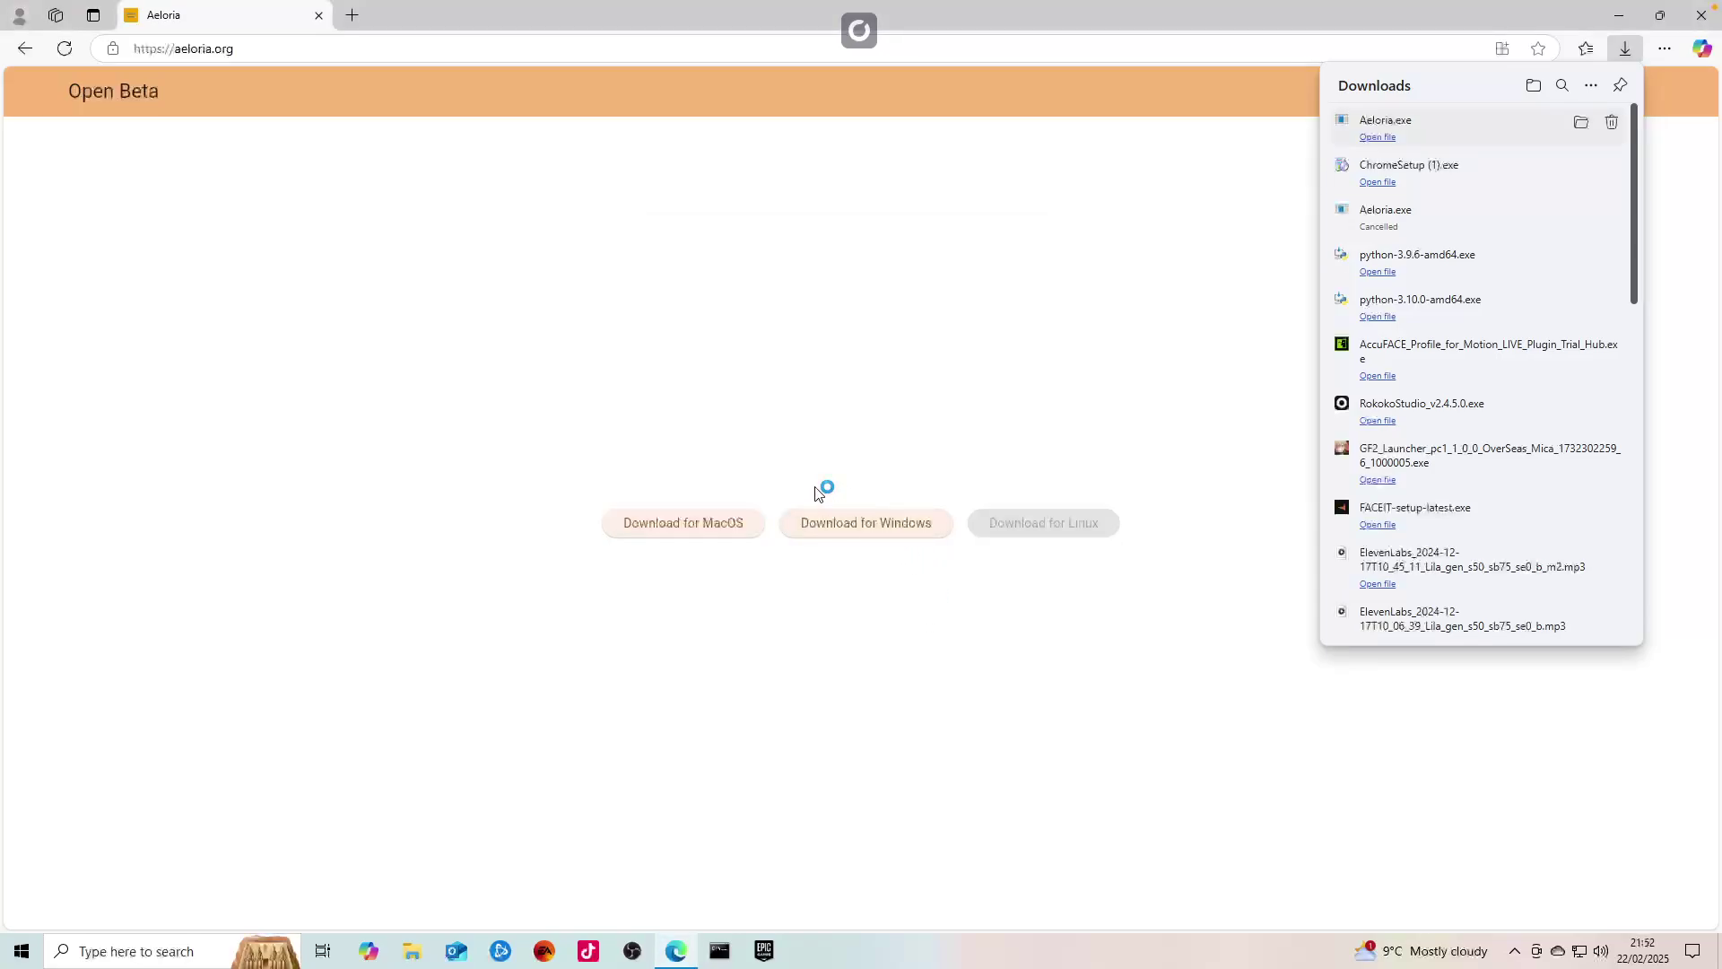
{"action": "left_click", "coordinate": [858, 401]}
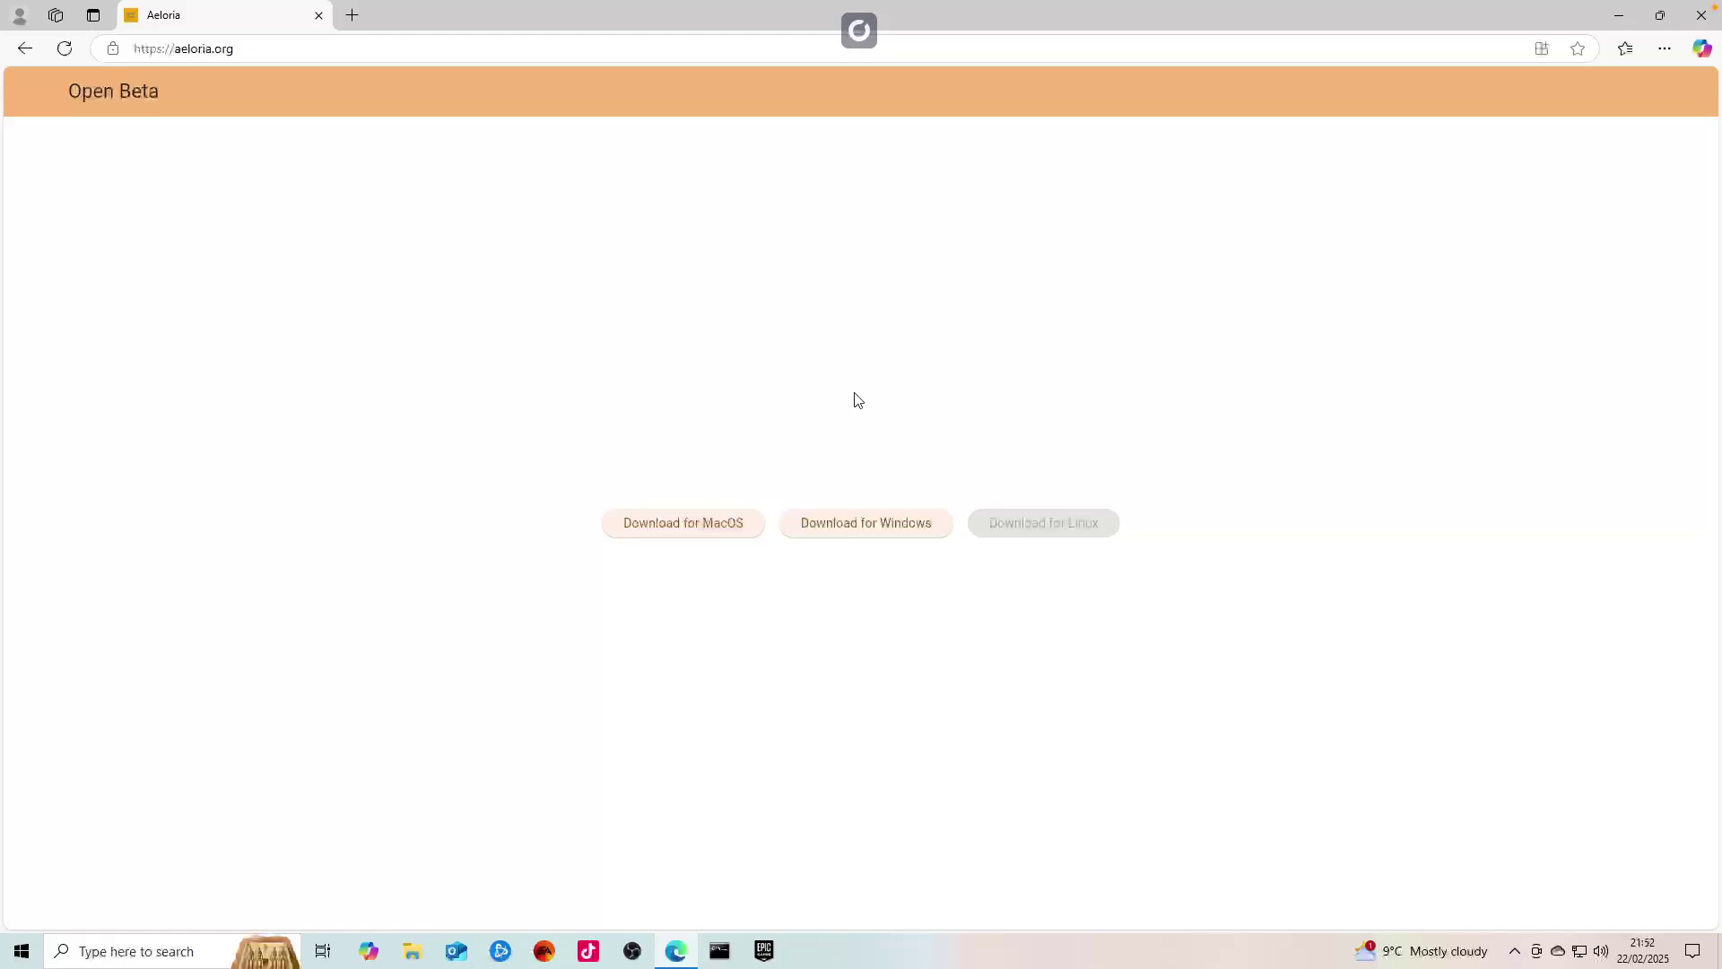
Step: Forward the Rokoko Headcam USB device to the Shadow PC and leave the Quick Menu
{"action": "key", "text": "ctrl+Left"}
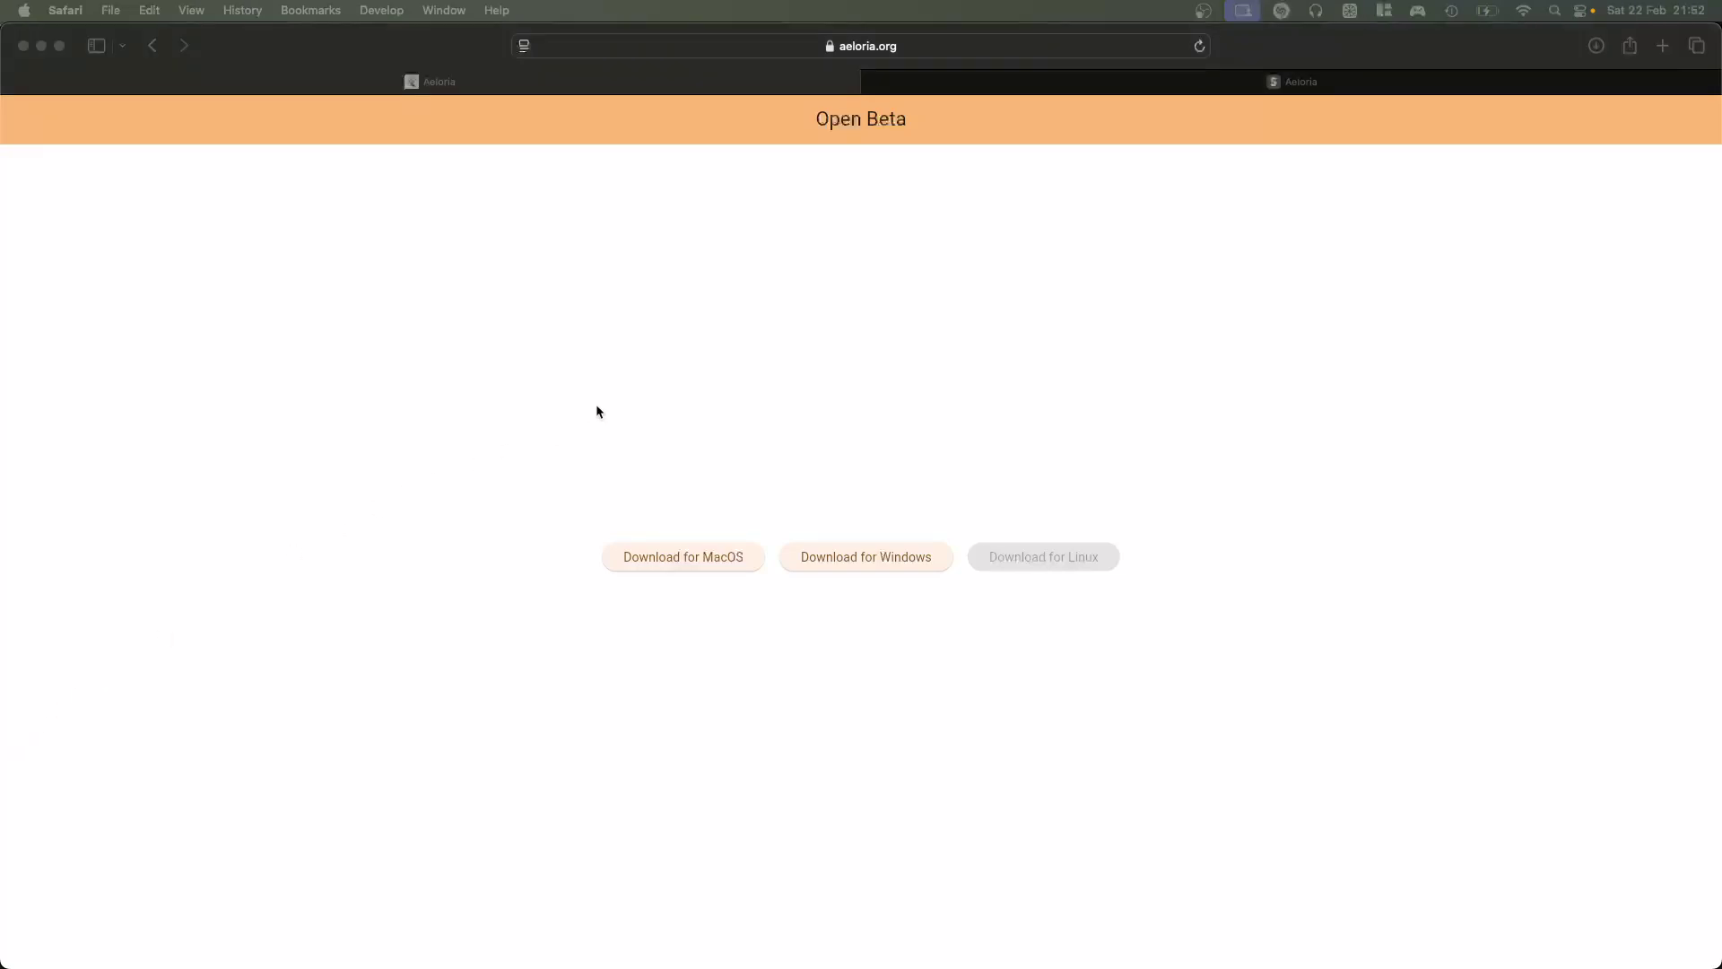
{"action": "key", "text": "ctrl+Right"}
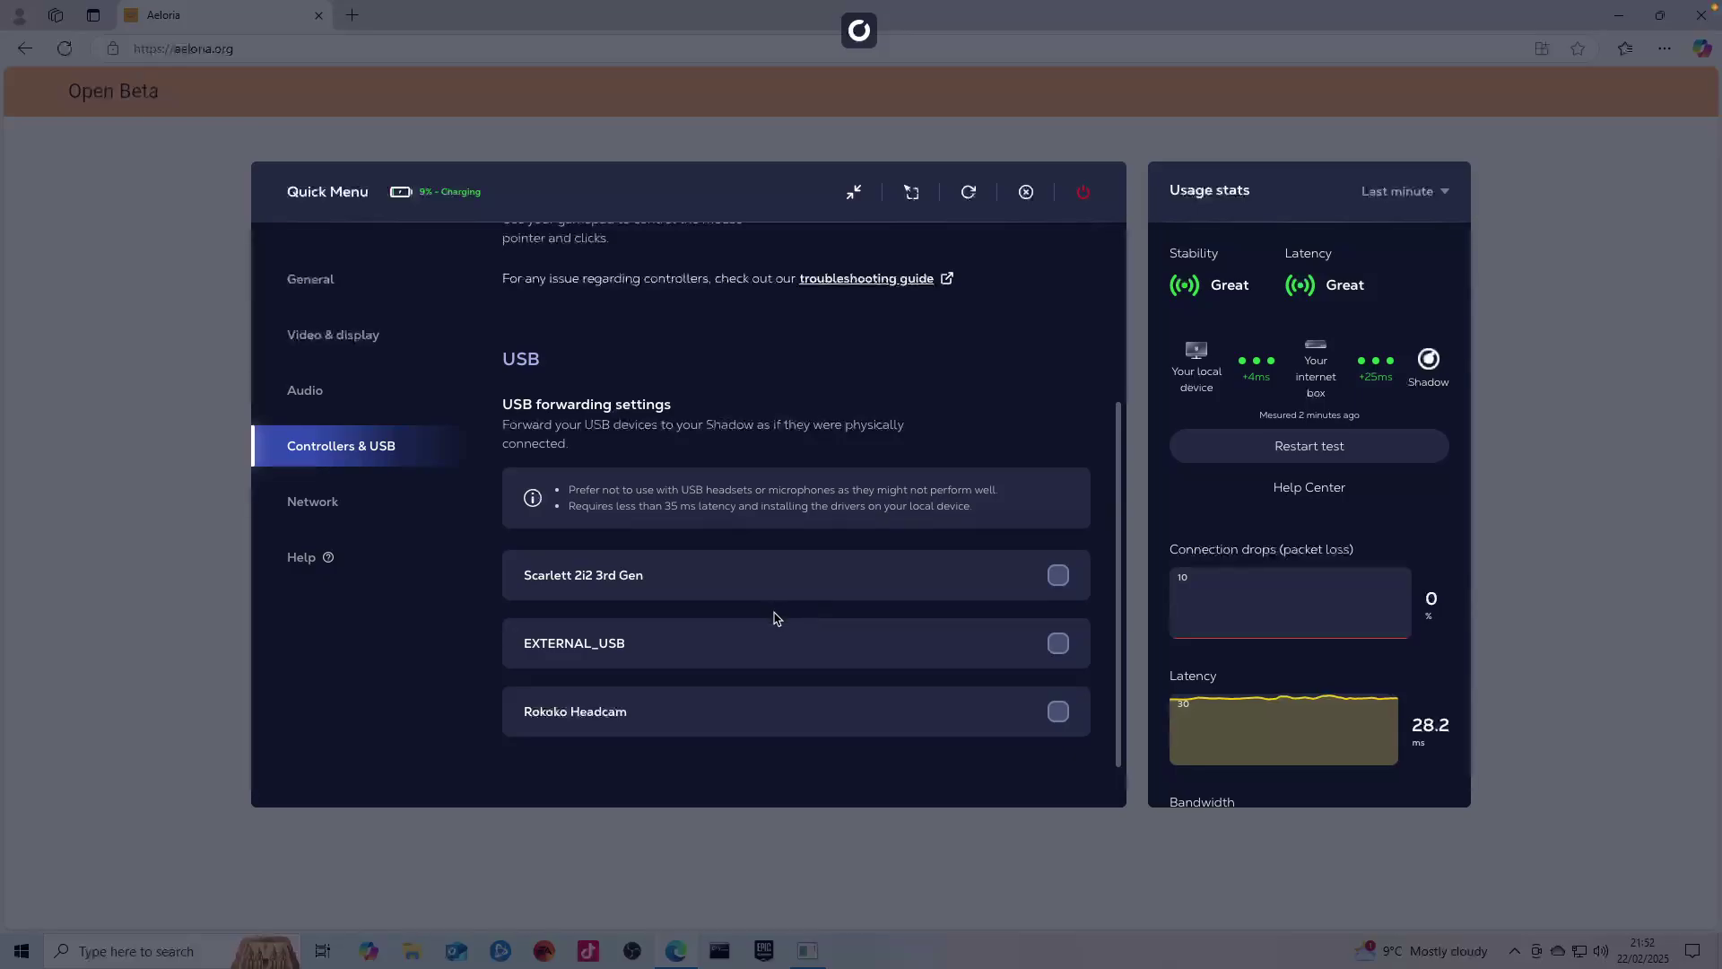
{"action": "left_click", "coordinate": [1059, 711]}
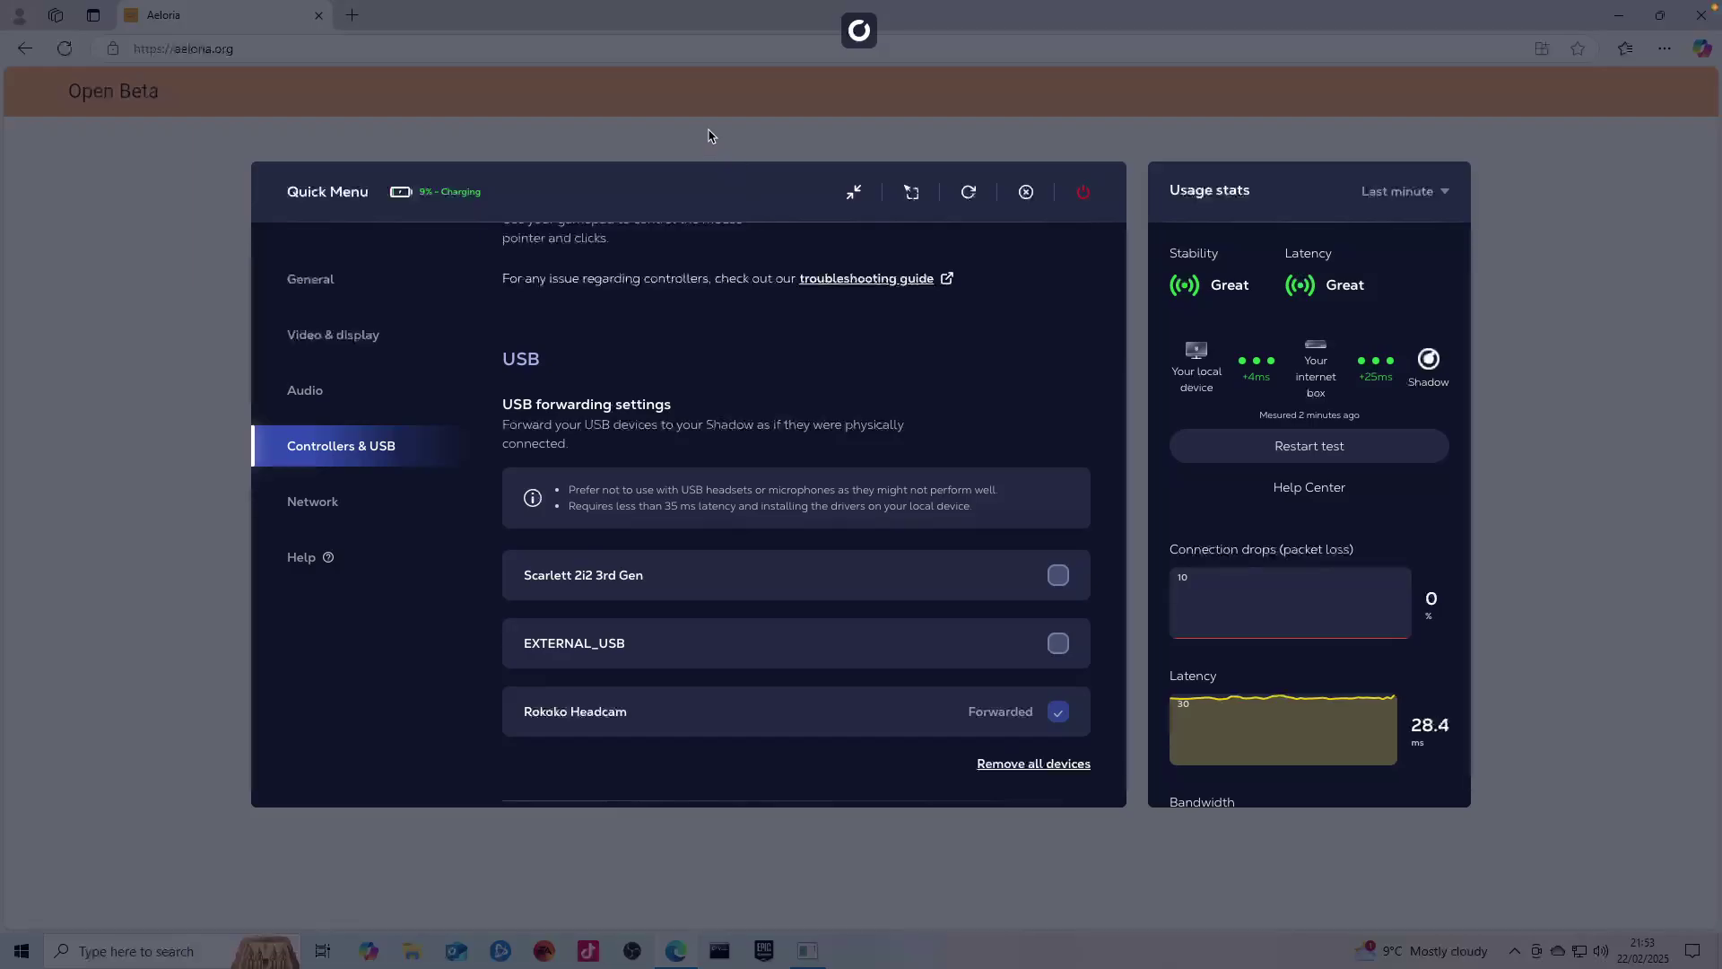
{"action": "left_click", "coordinate": [812, 142]}
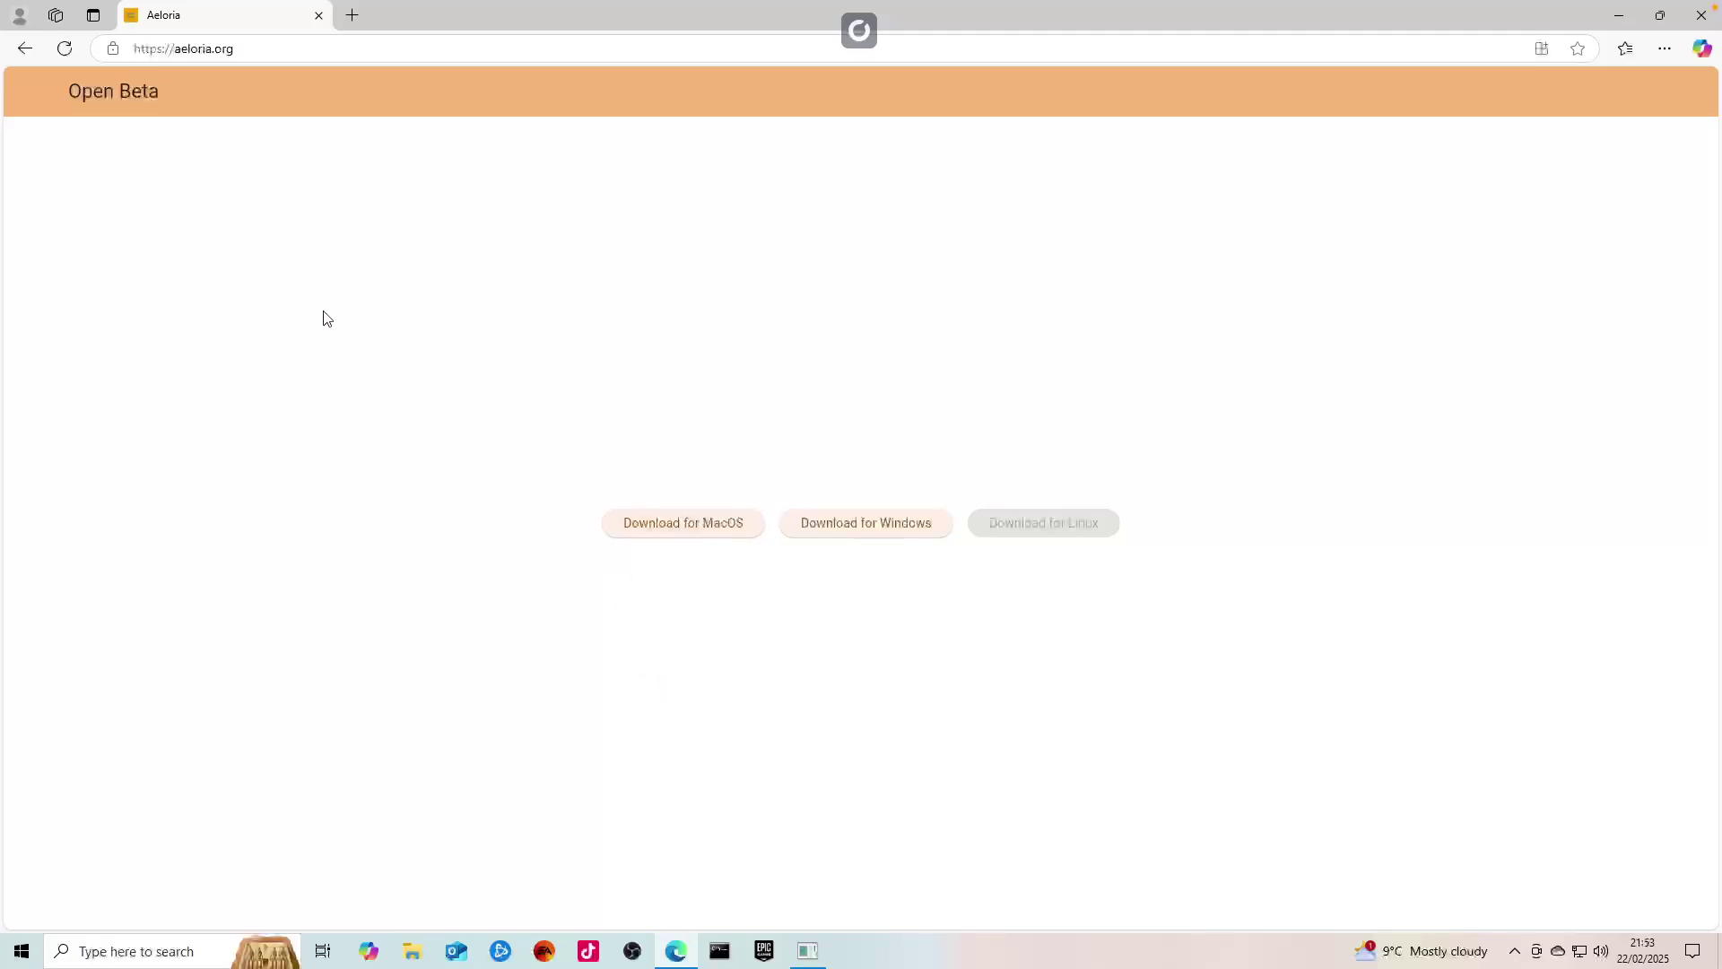
Step: Close the running Aeloria app and relaunch it from the Downloads folder
{"action": "right_click_drag", "start_coordinate": [808, 951], "coordinate": [821, 878]}
{"action": "left_click", "coordinate": [801, 913]}
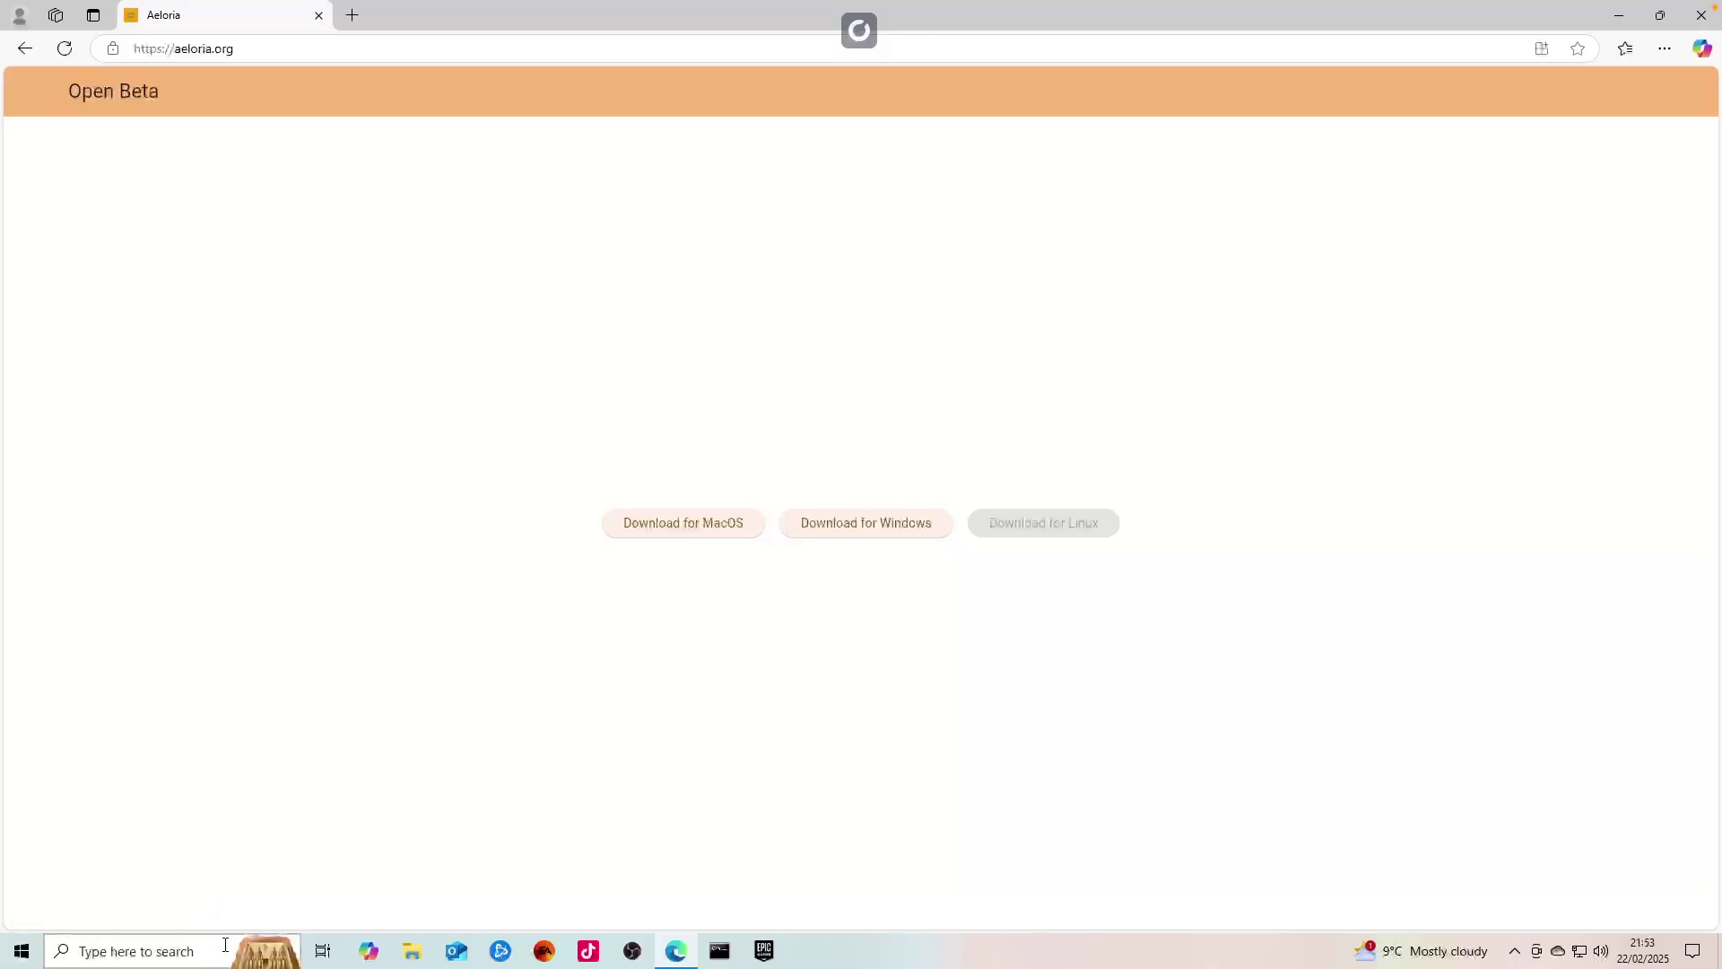
{"action": "left_click", "coordinate": [412, 951]}
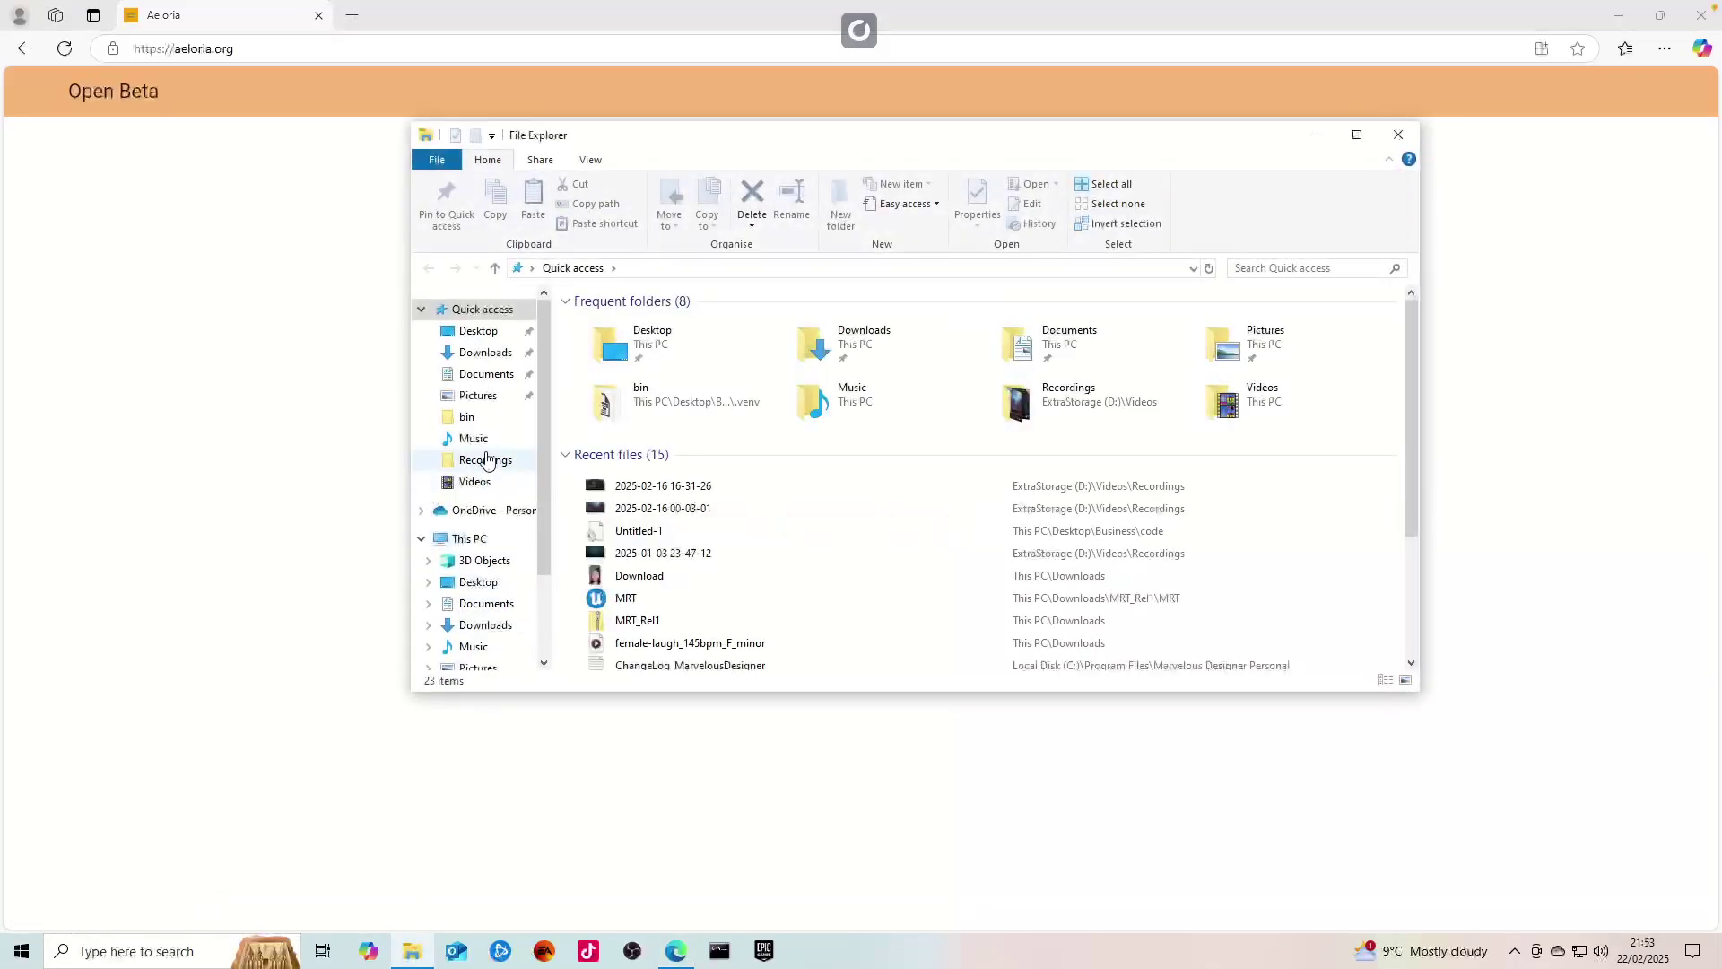
{"action": "left_click", "coordinate": [471, 355]}
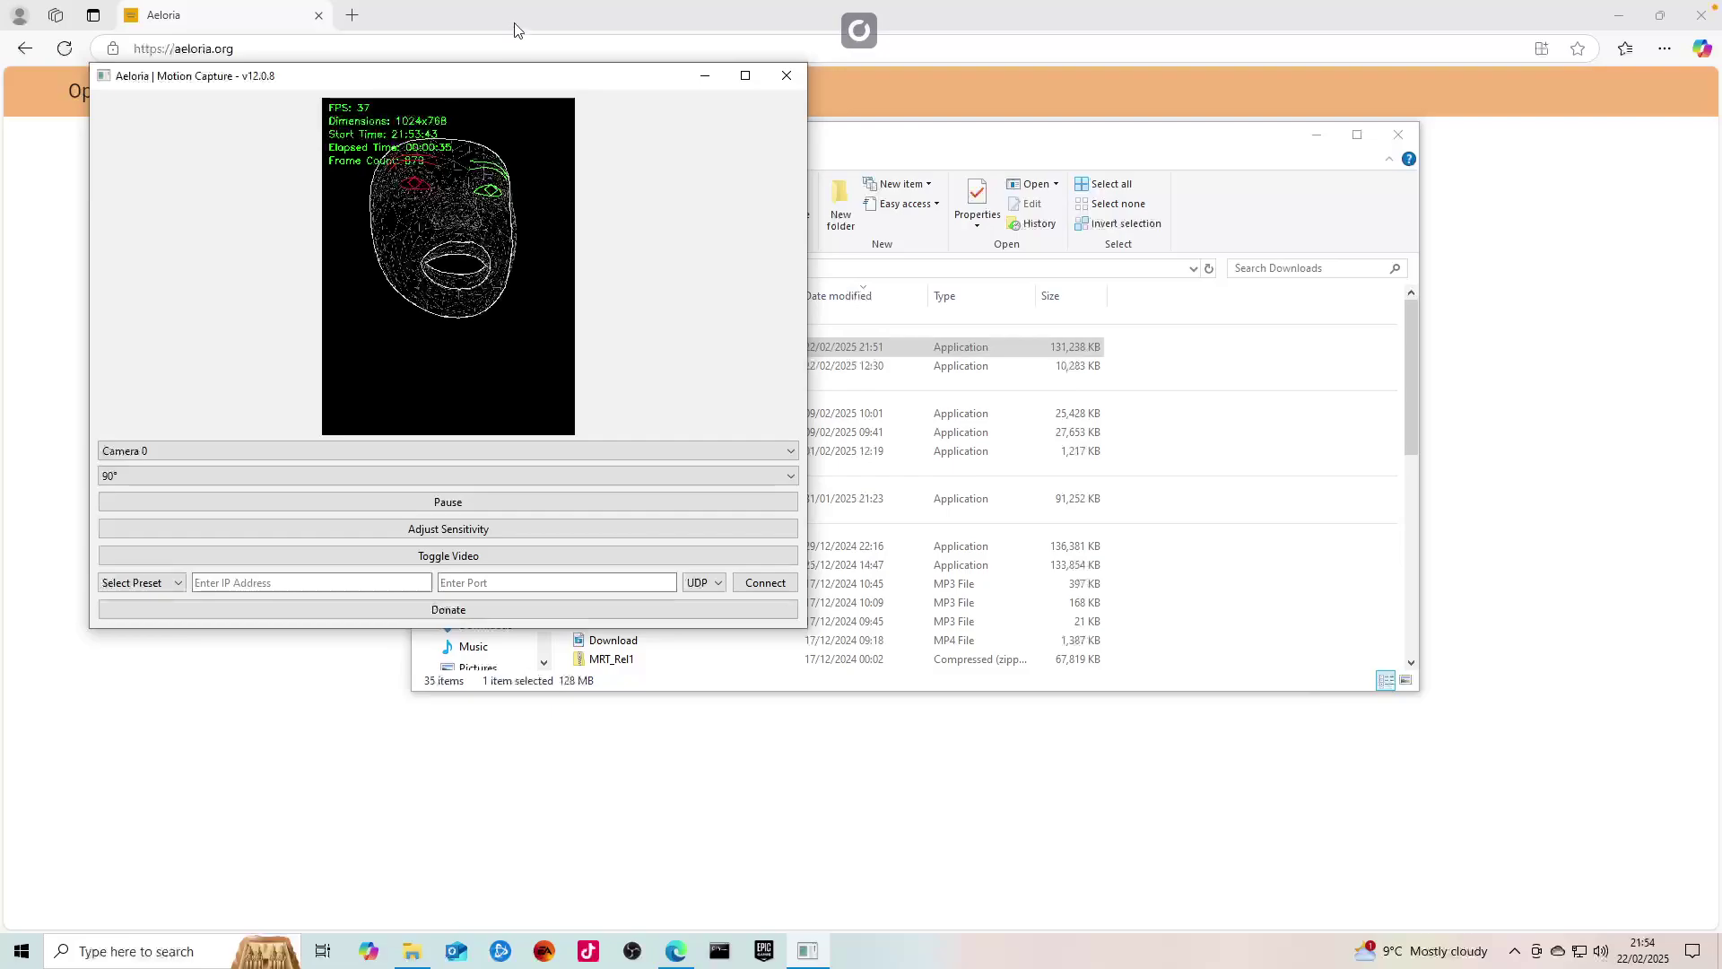
Step: Clear the desktop around the Aeloria Motion Capture window by minimising the browser and closing the Downloads folder
{"action": "left_click_drag", "start_coordinate": [515, 85], "coordinate": [740, 170]}
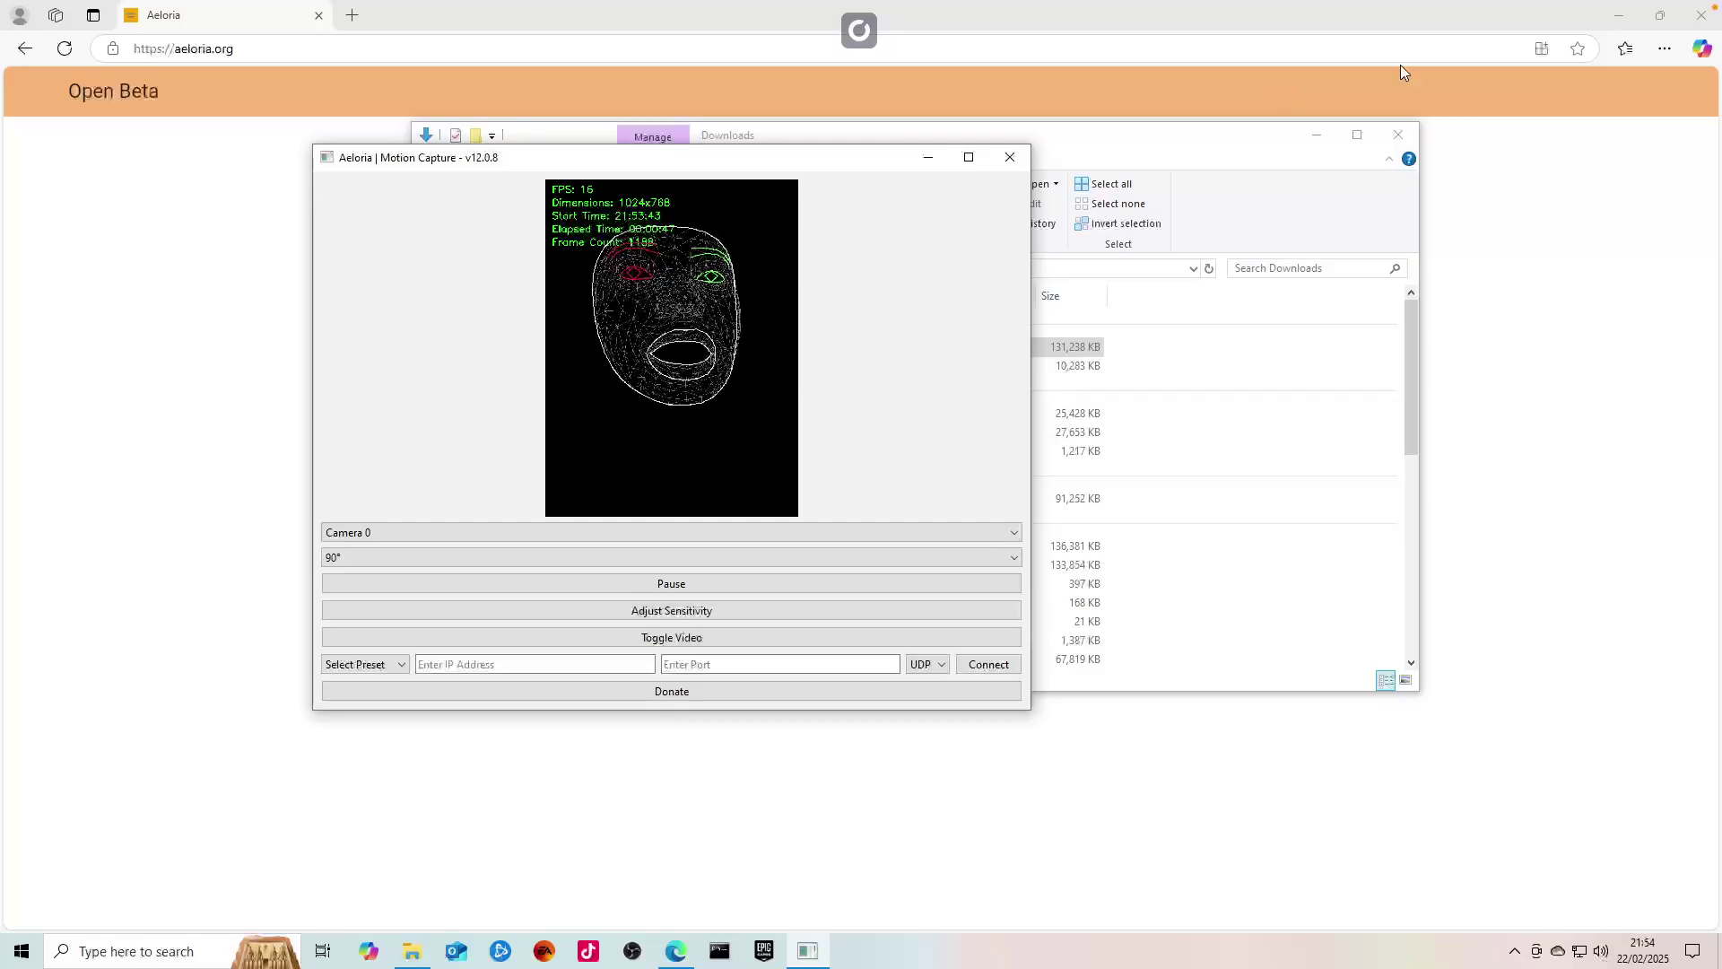
{"action": "left_click", "coordinate": [1620, 15]}
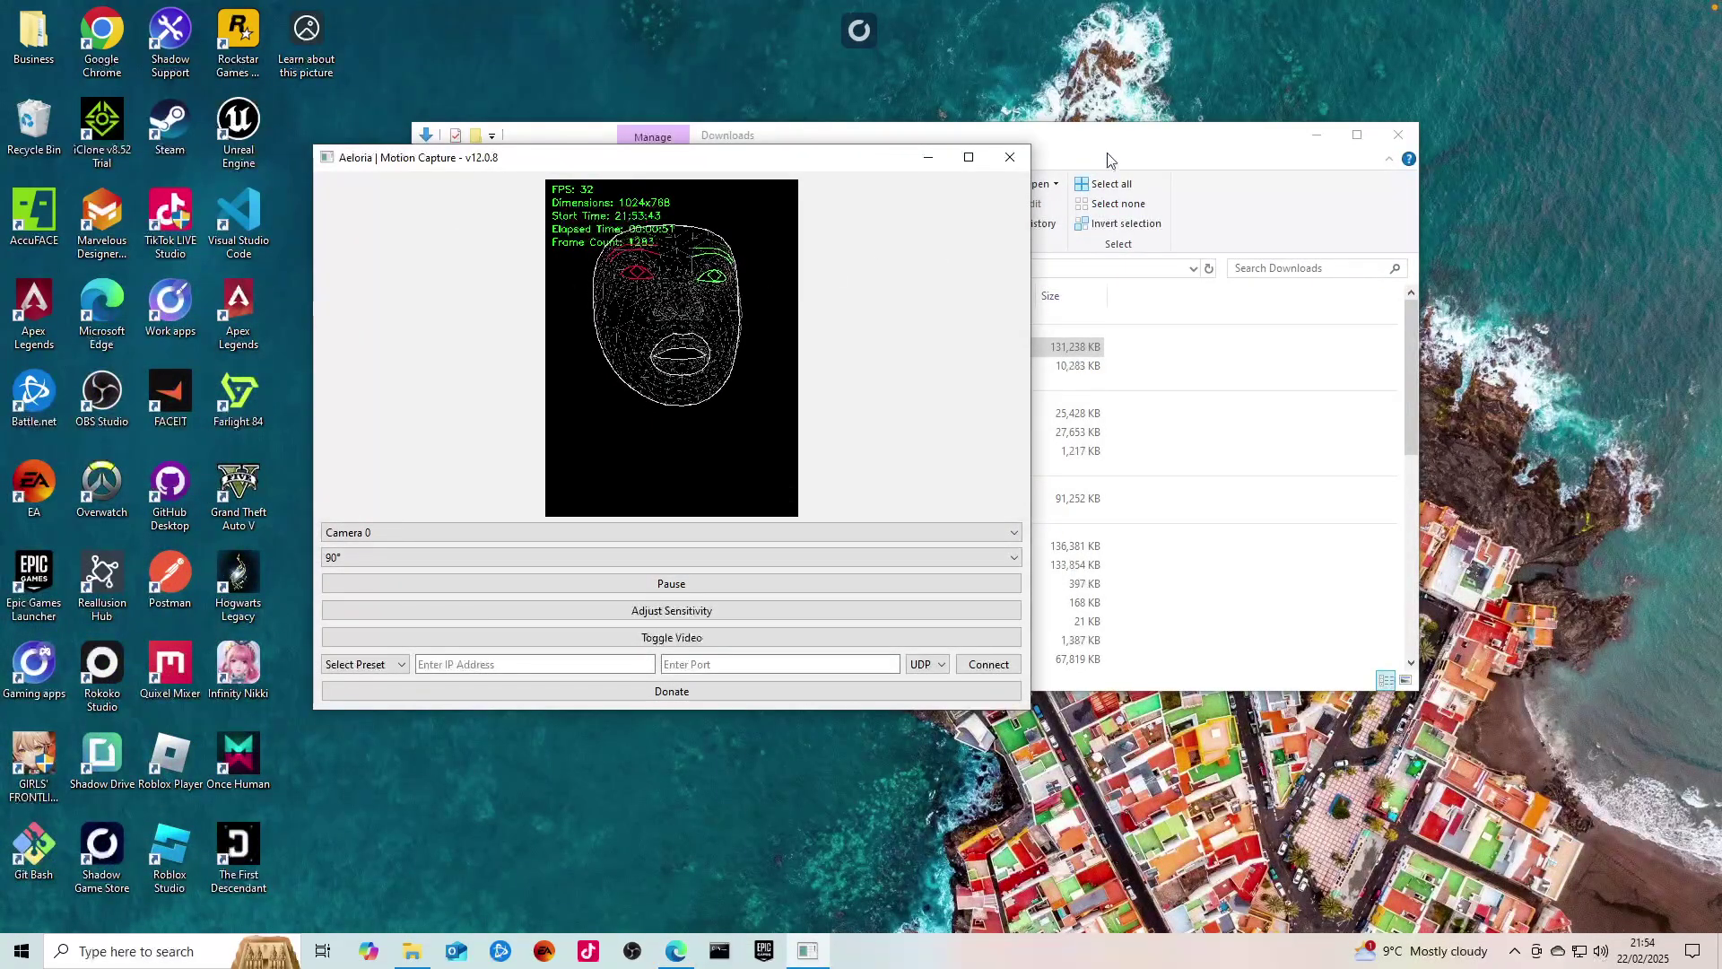
{"action": "left_click_drag", "start_coordinate": [1108, 160], "coordinate": [1139, 220]}
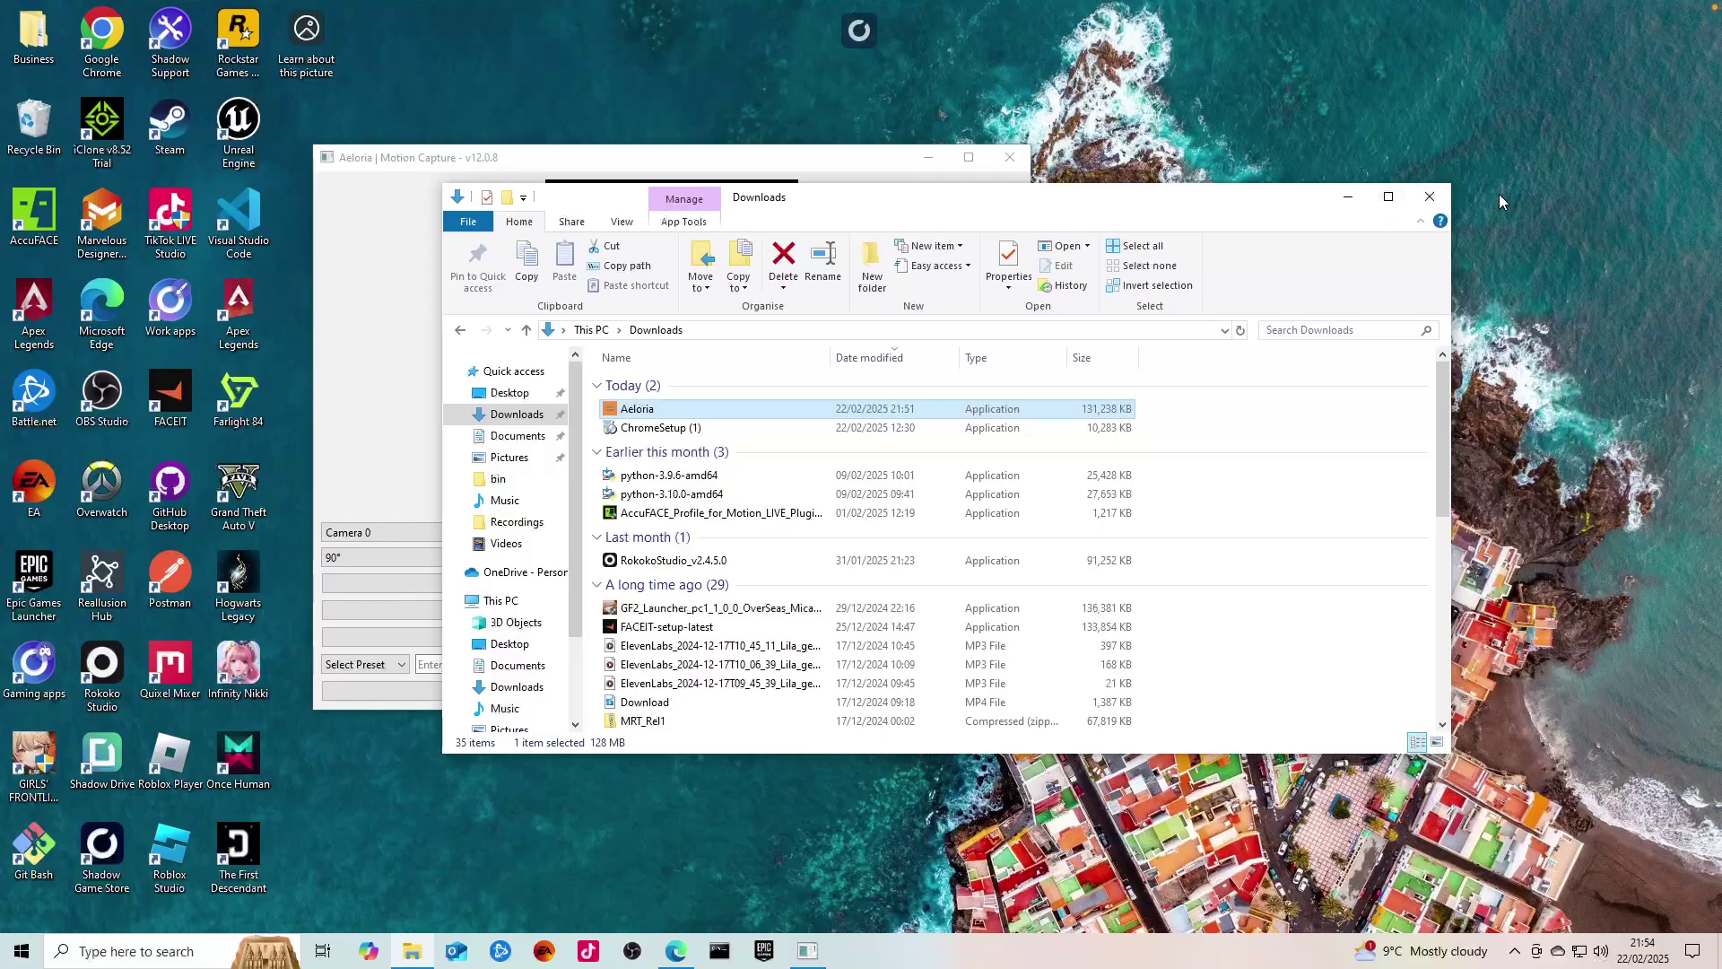
{"action": "left_click", "coordinate": [1442, 199]}
Step: Narrow the Aeloria Motion Capture window and park it over the desktop icons
{"action": "left_click_drag", "start_coordinate": [740, 158], "coordinate": [625, 15]}
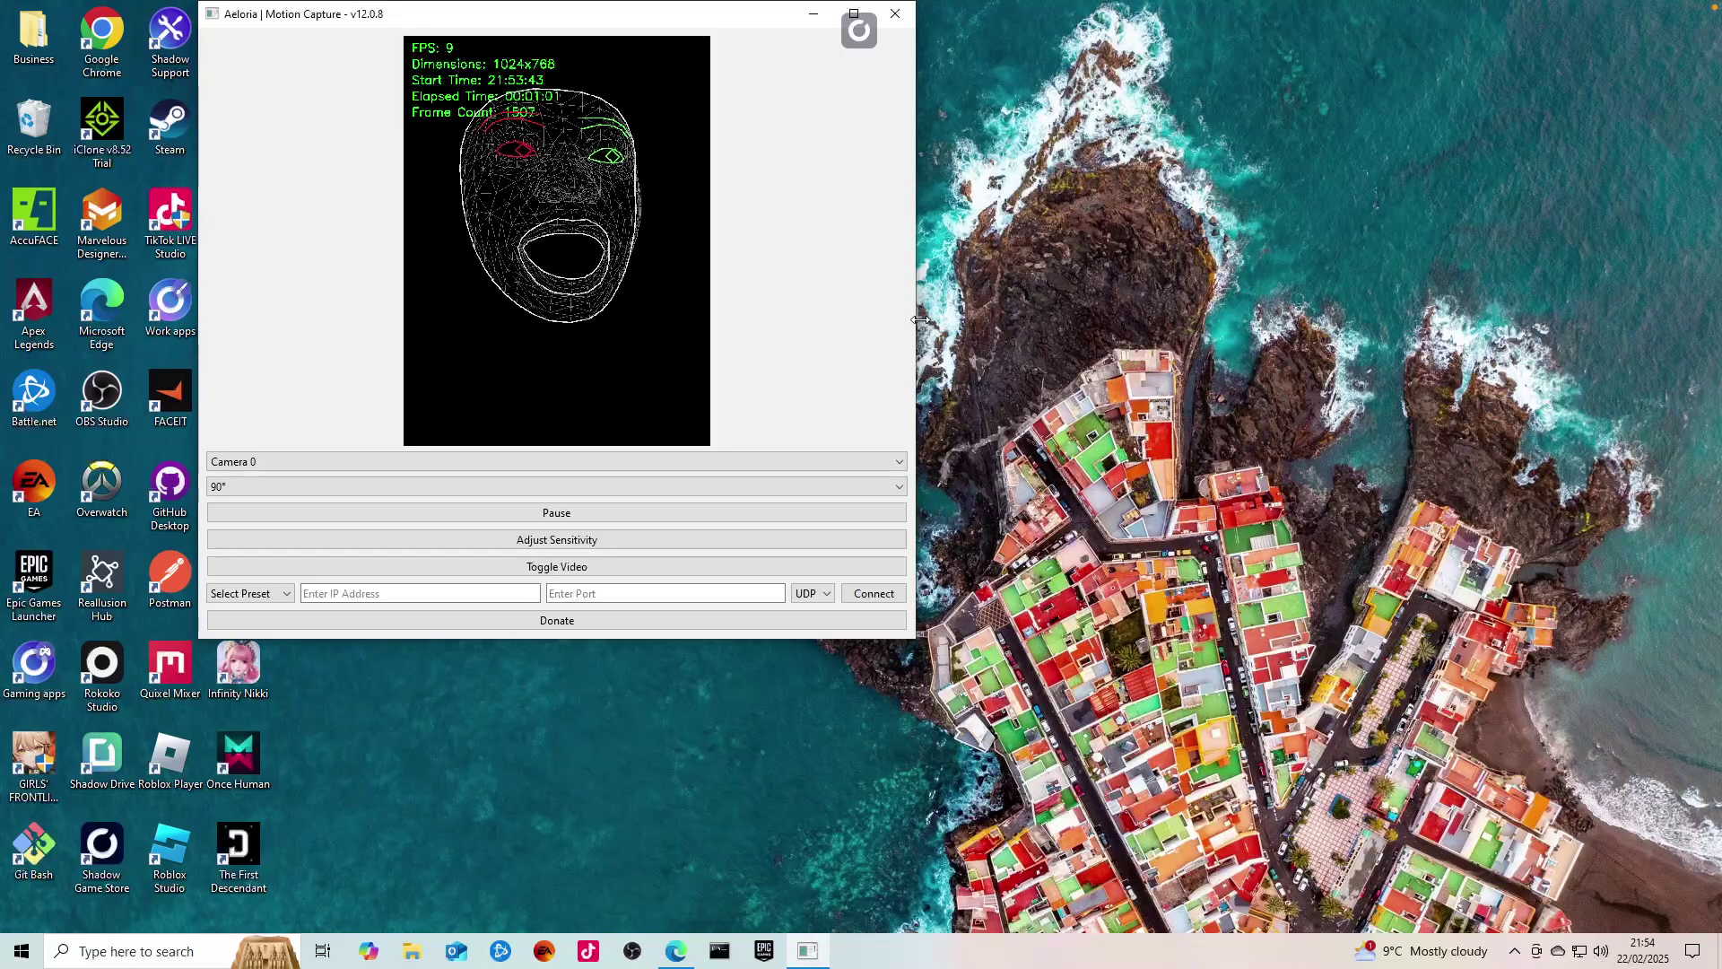
{"action": "left_click_drag", "start_coordinate": [921, 327], "coordinate": [670, 327]}
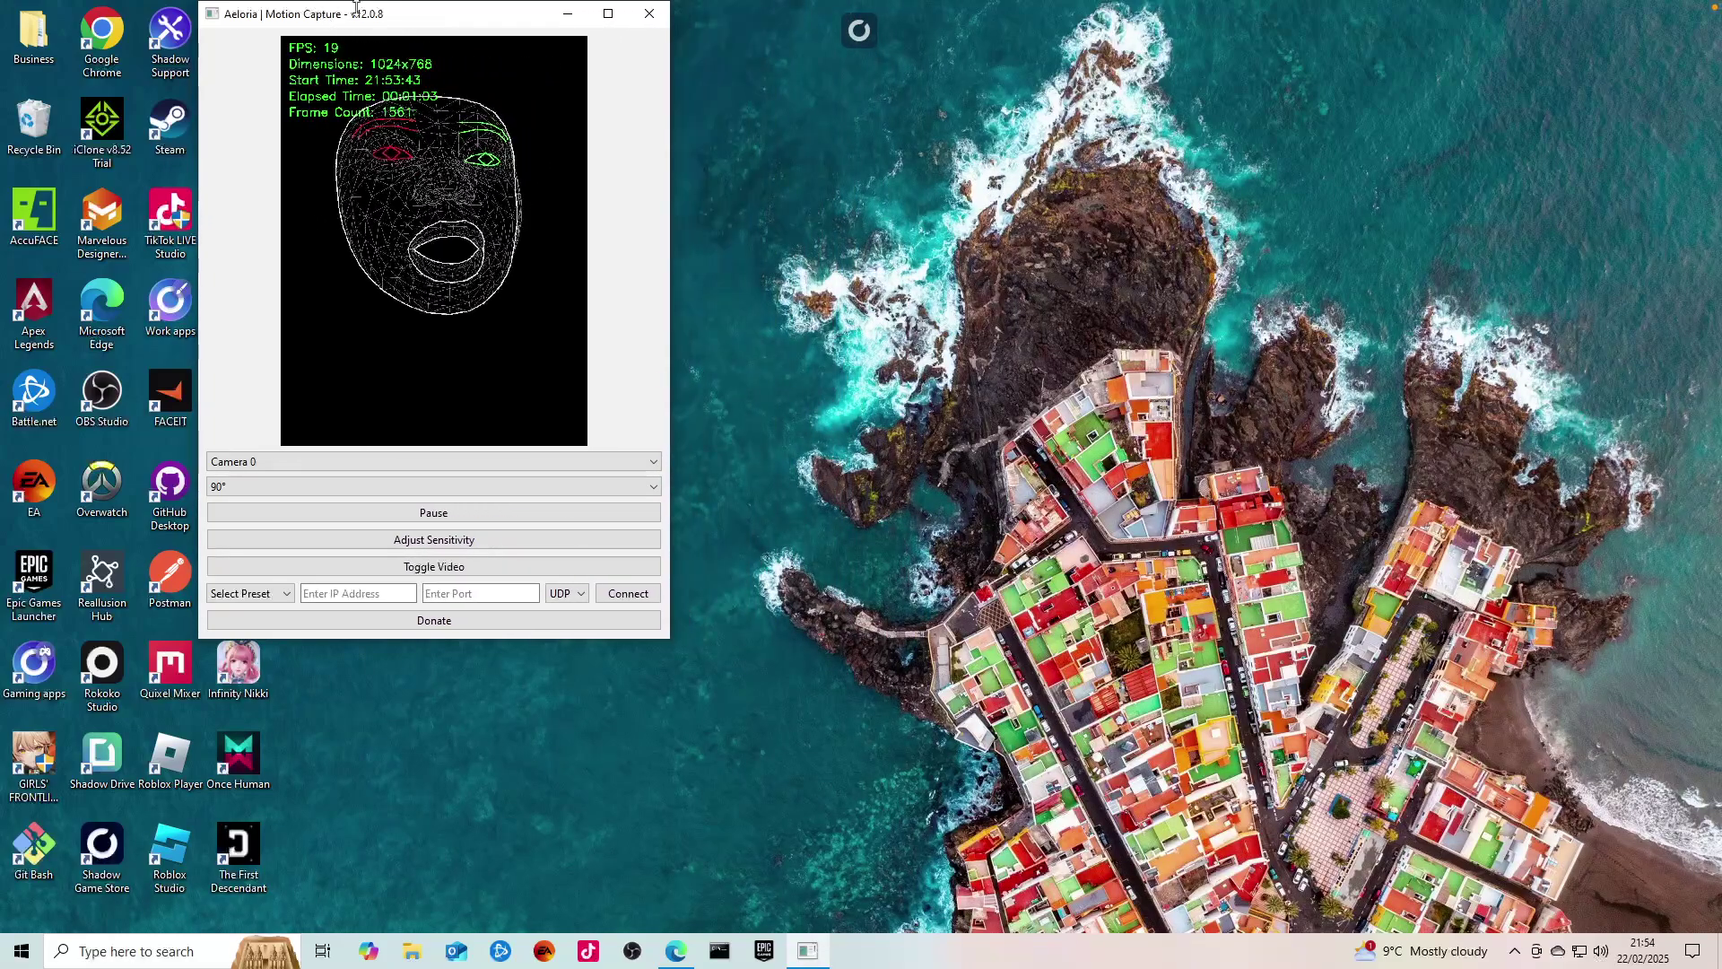
{"action": "left_click_drag", "start_coordinate": [422, 13], "coordinate": [364, 57]}
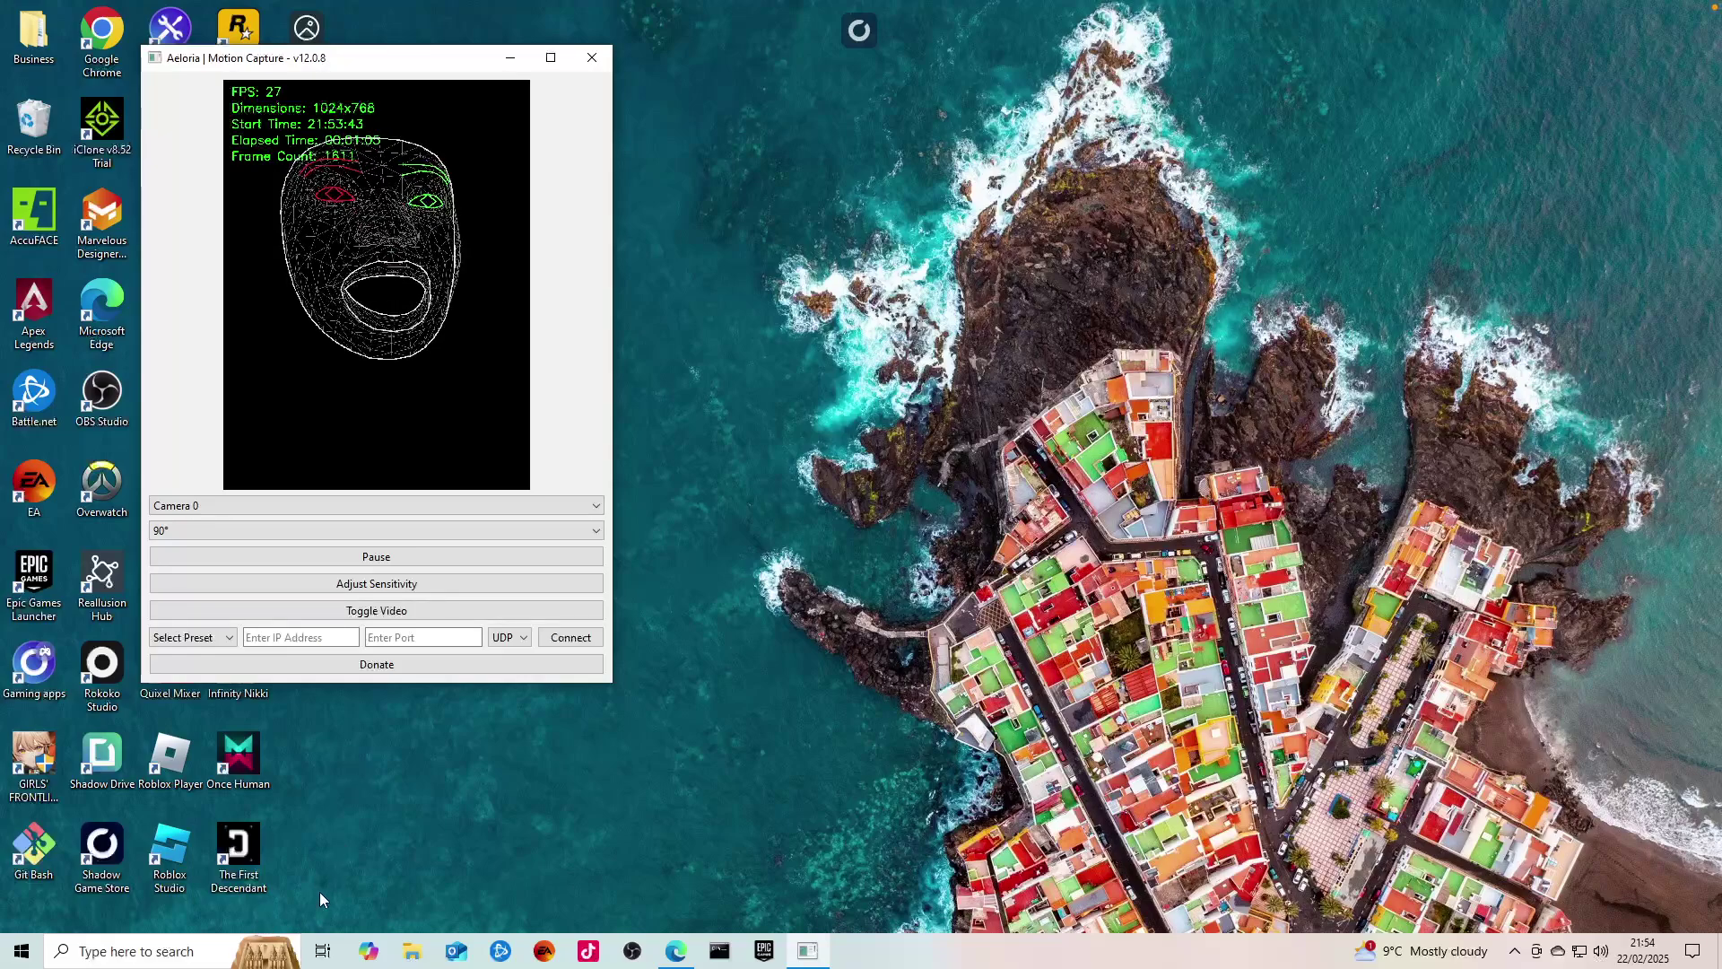
Step: Switch to the Epic Games Launcher and open the COOKII_FILMS project from the Unreal Engine library
{"action": "left_click", "coordinate": [779, 951]}
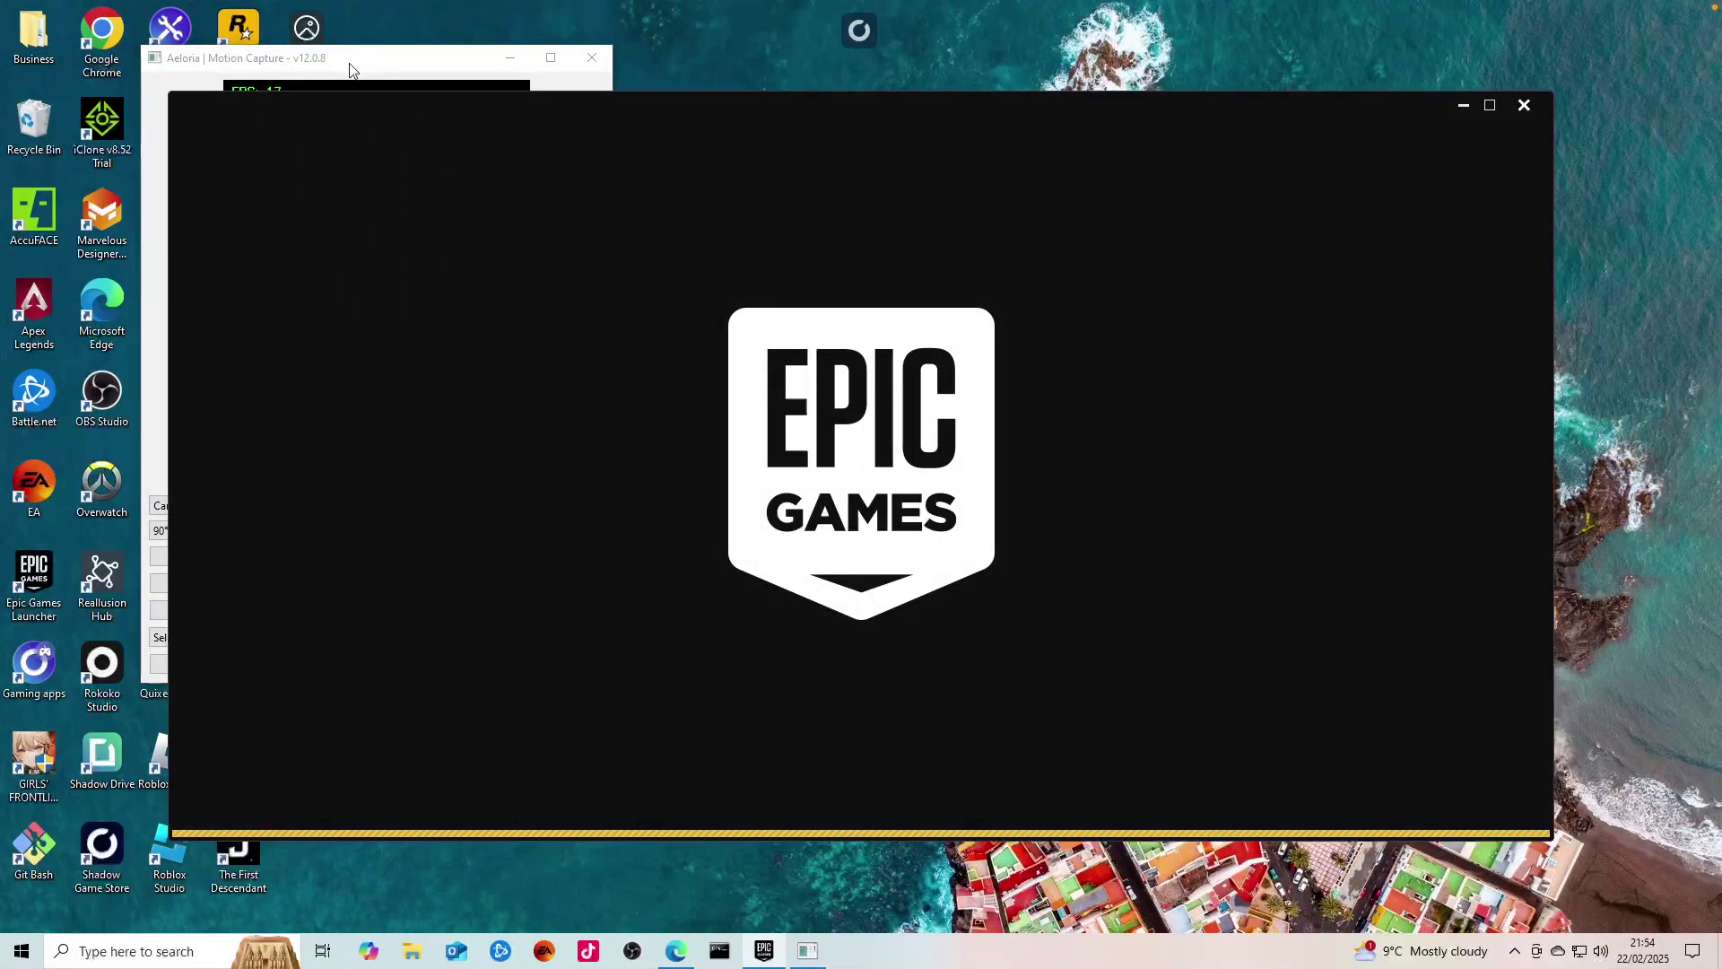
{"action": "key", "text": "ctrl+Left"}
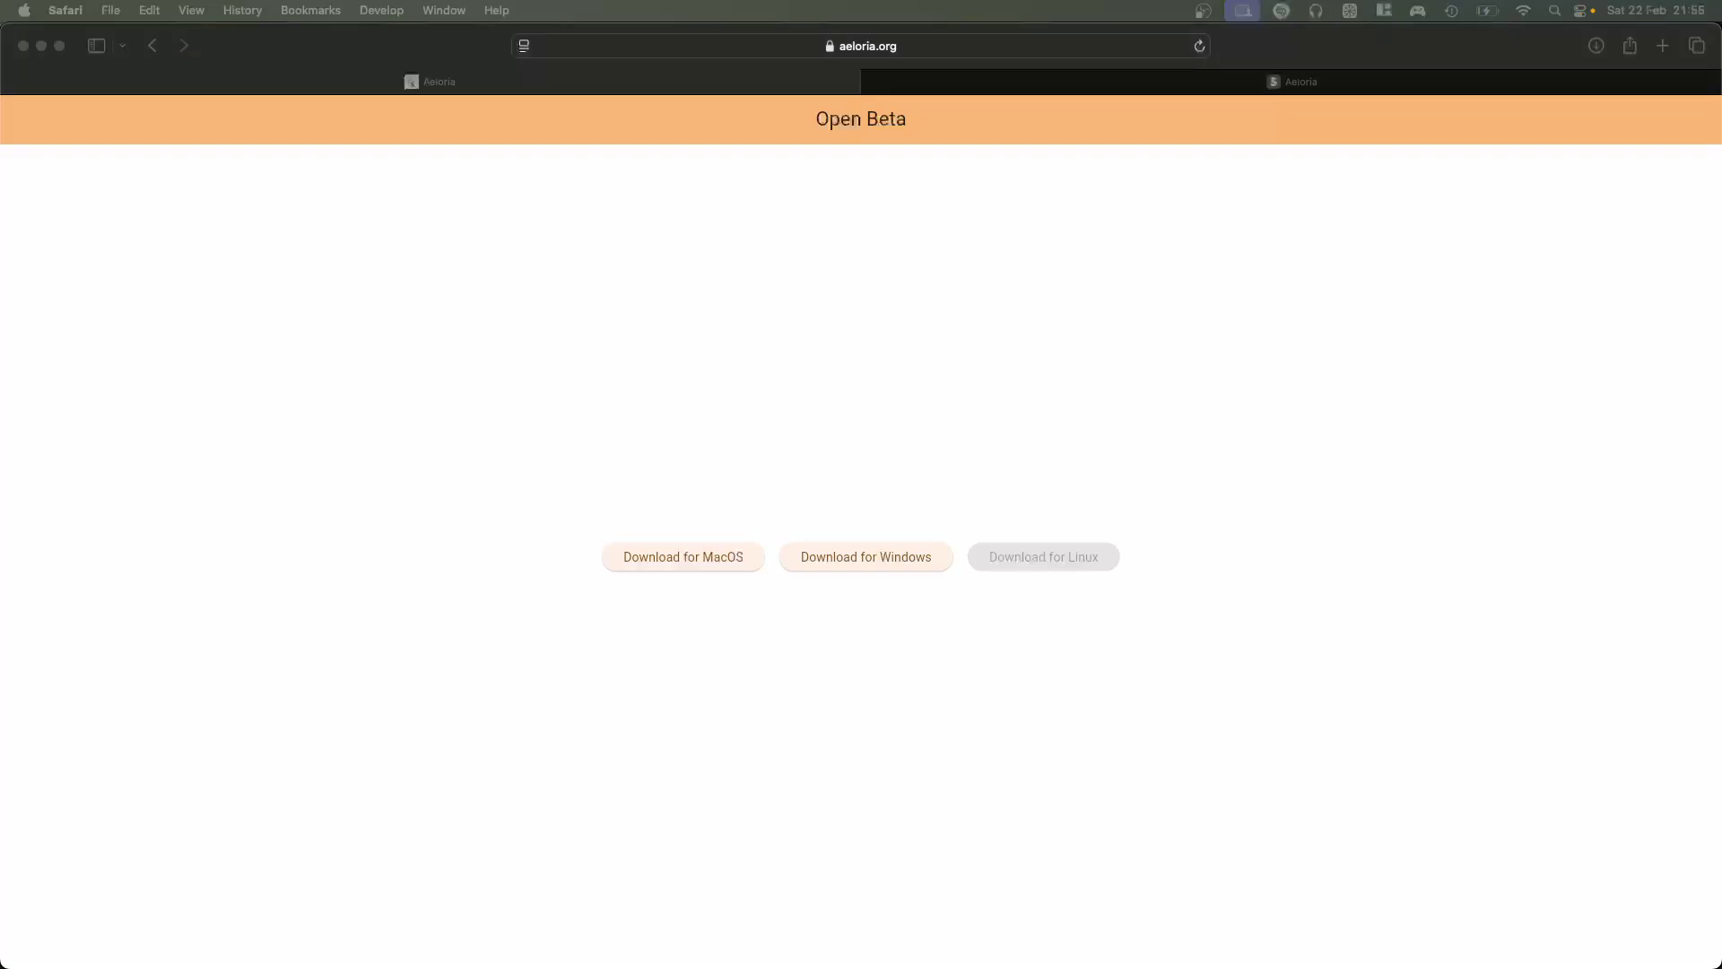
{"action": "key", "text": "ctrl+Right"}
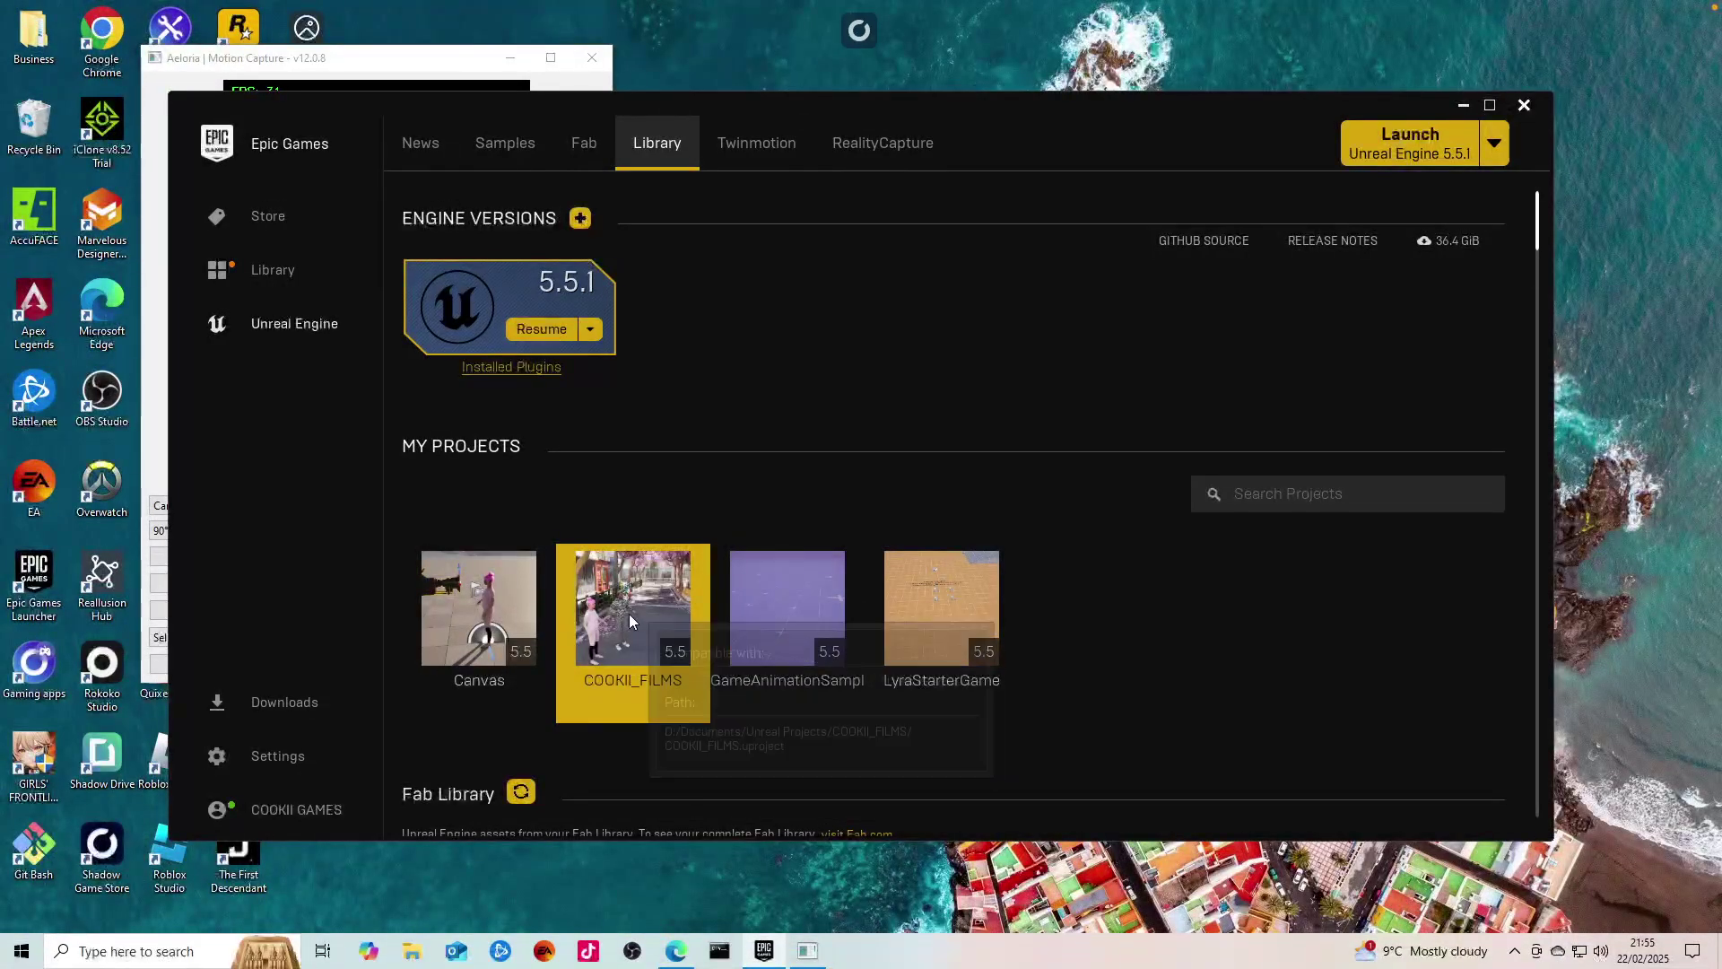
{"action": "double_click", "coordinate": [630, 619]}
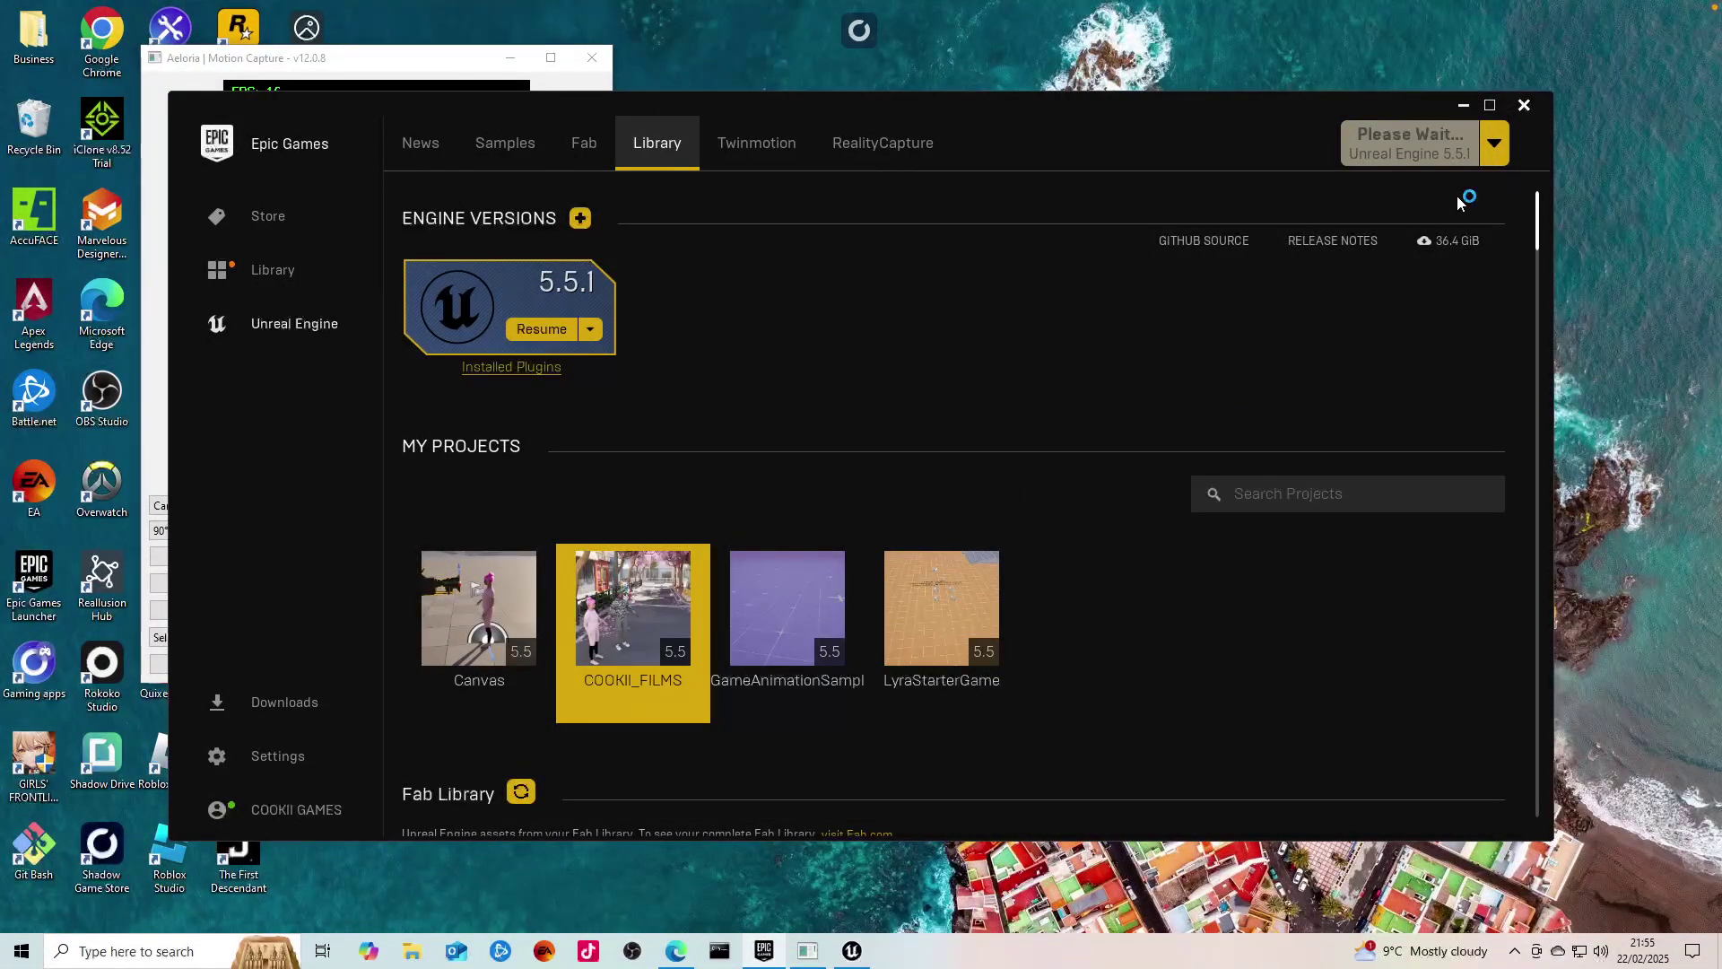
Step: Bring the Aeloria Motion Capture window to the front and move it clear of the Unreal Editor splash screen
{"action": "left_click", "coordinate": [385, 52]}
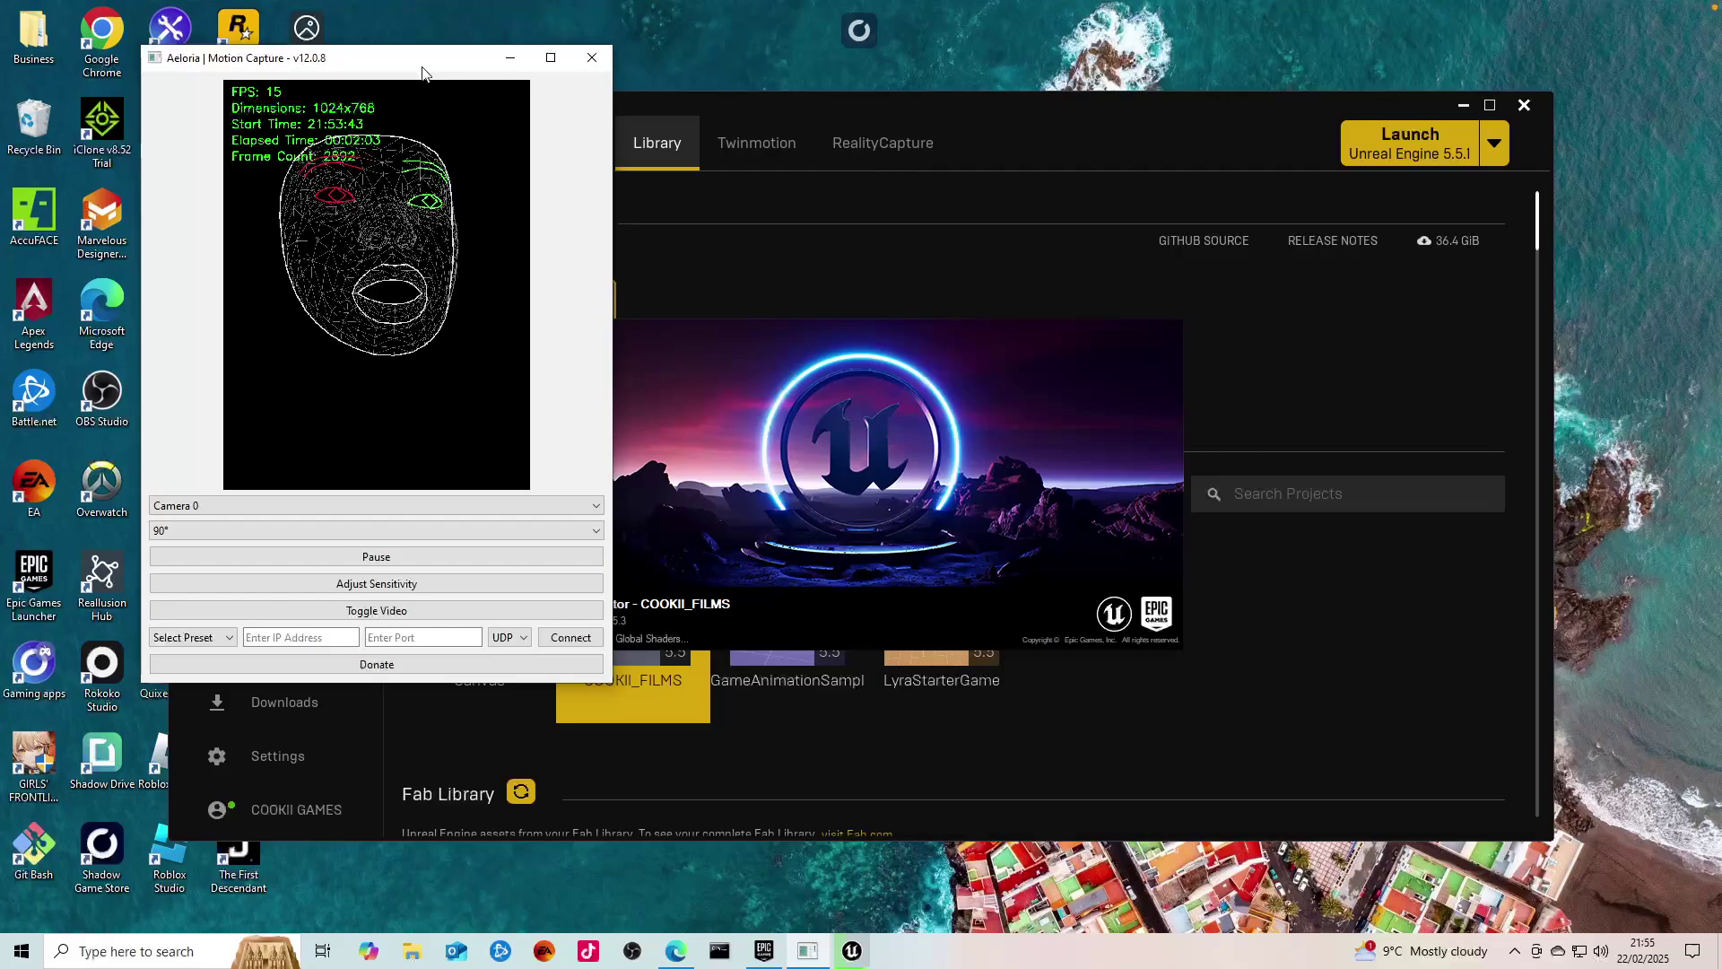
{"action": "mouse_move", "coordinate": [455, 59]}
{"action": "left_mouse_down"}
{"action": "mouse_move", "coordinate": [497, 106]}
{"action": "mouse_move", "coordinate": [426, 70]}
{"action": "left_mouse_up"}
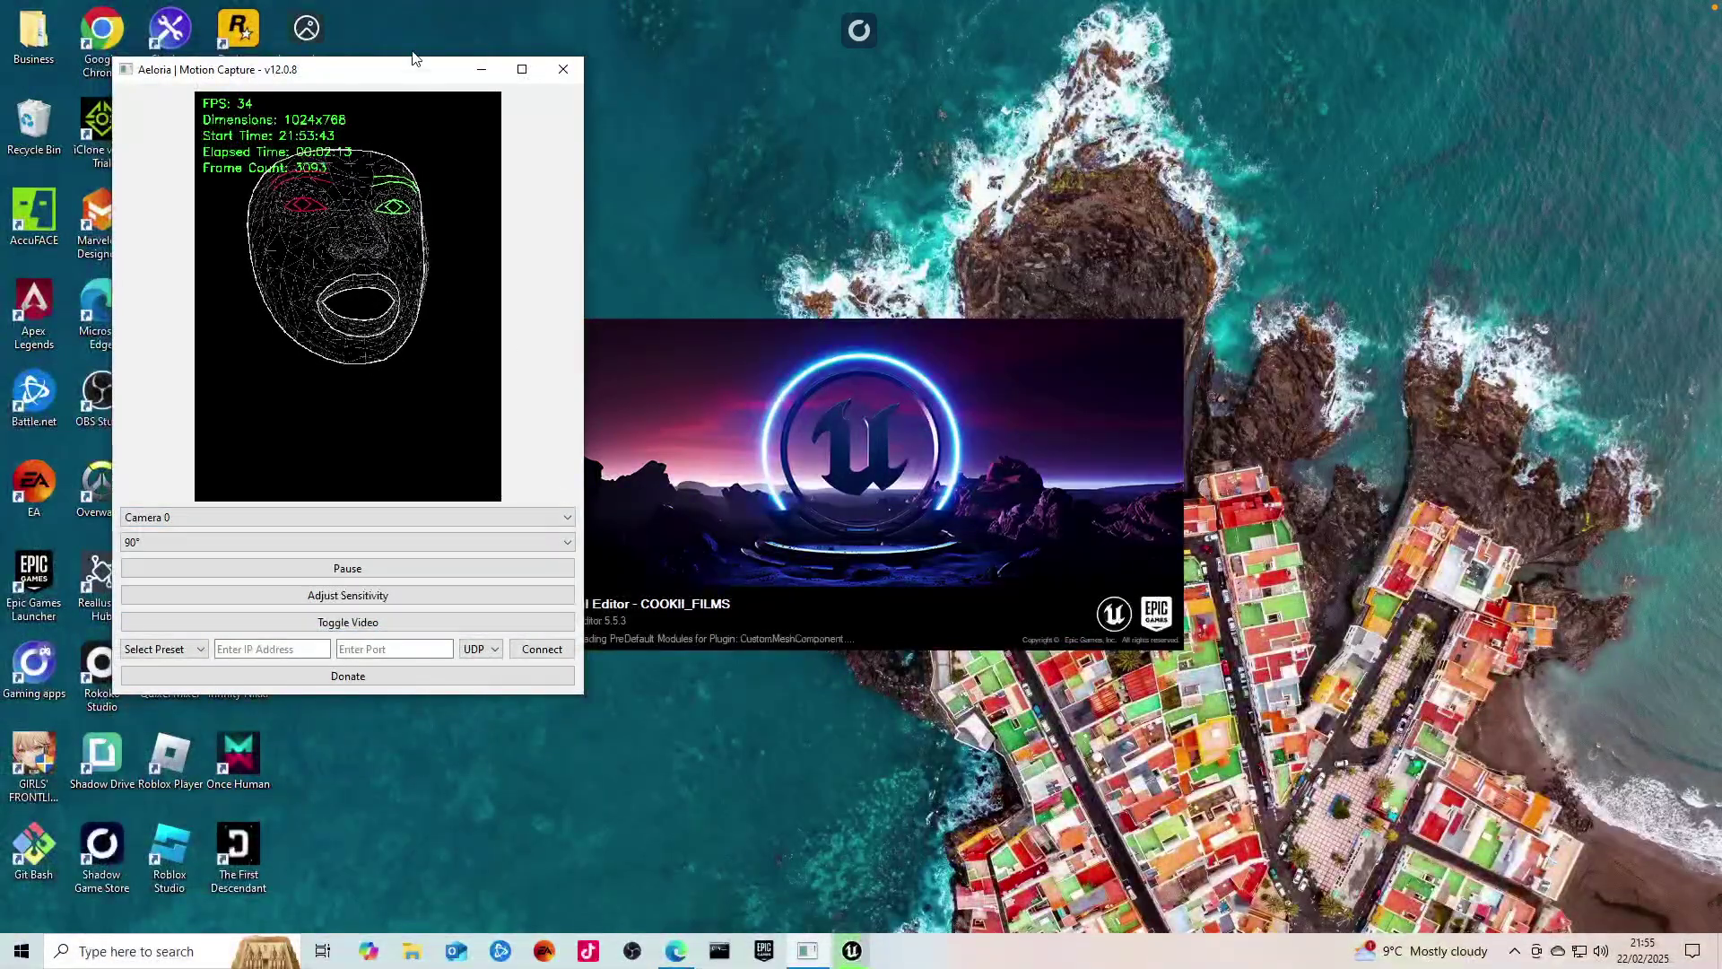
{"action": "left_click_drag", "start_coordinate": [435, 71], "coordinate": [386, 64]}
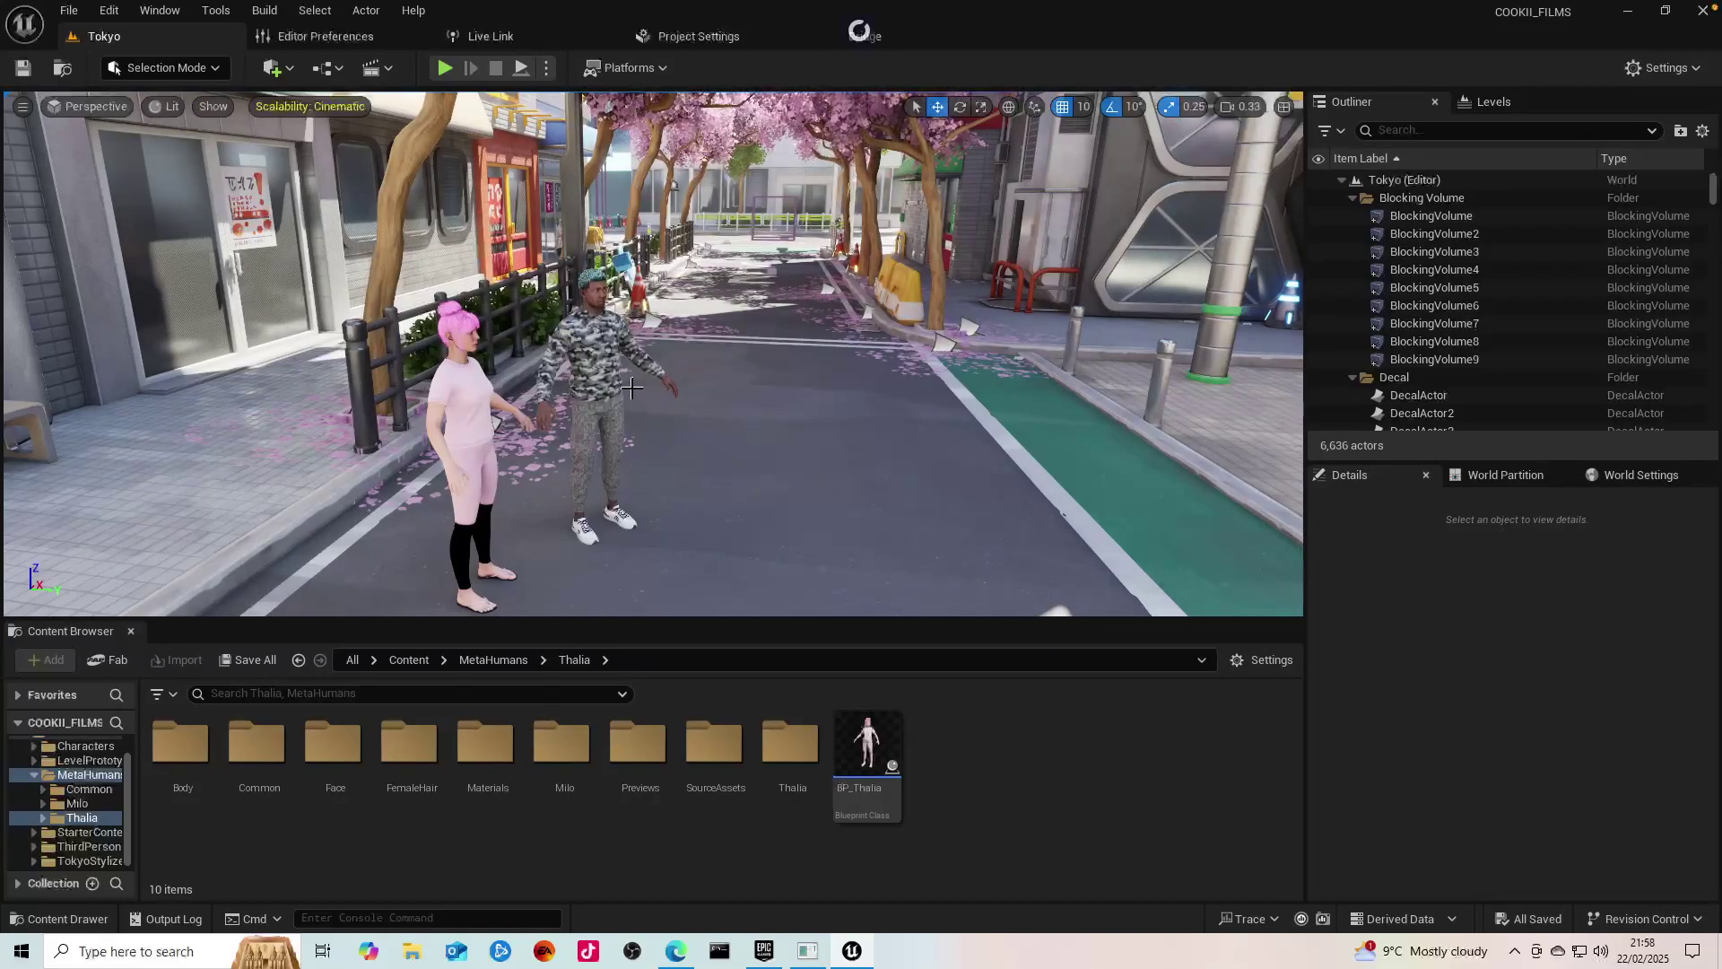
Step: Select the pink-haired MetaHuman BP_Thalia in the Tokyo level, framed from the chest up
{"action": "right_click_drag", "start_coordinate": [786, 391], "coordinate": [690, 374]}
{"action": "key", "text": "w"}
{"action": "key", "text": "s"}
{"action": "left_click", "coordinate": [524, 423]}
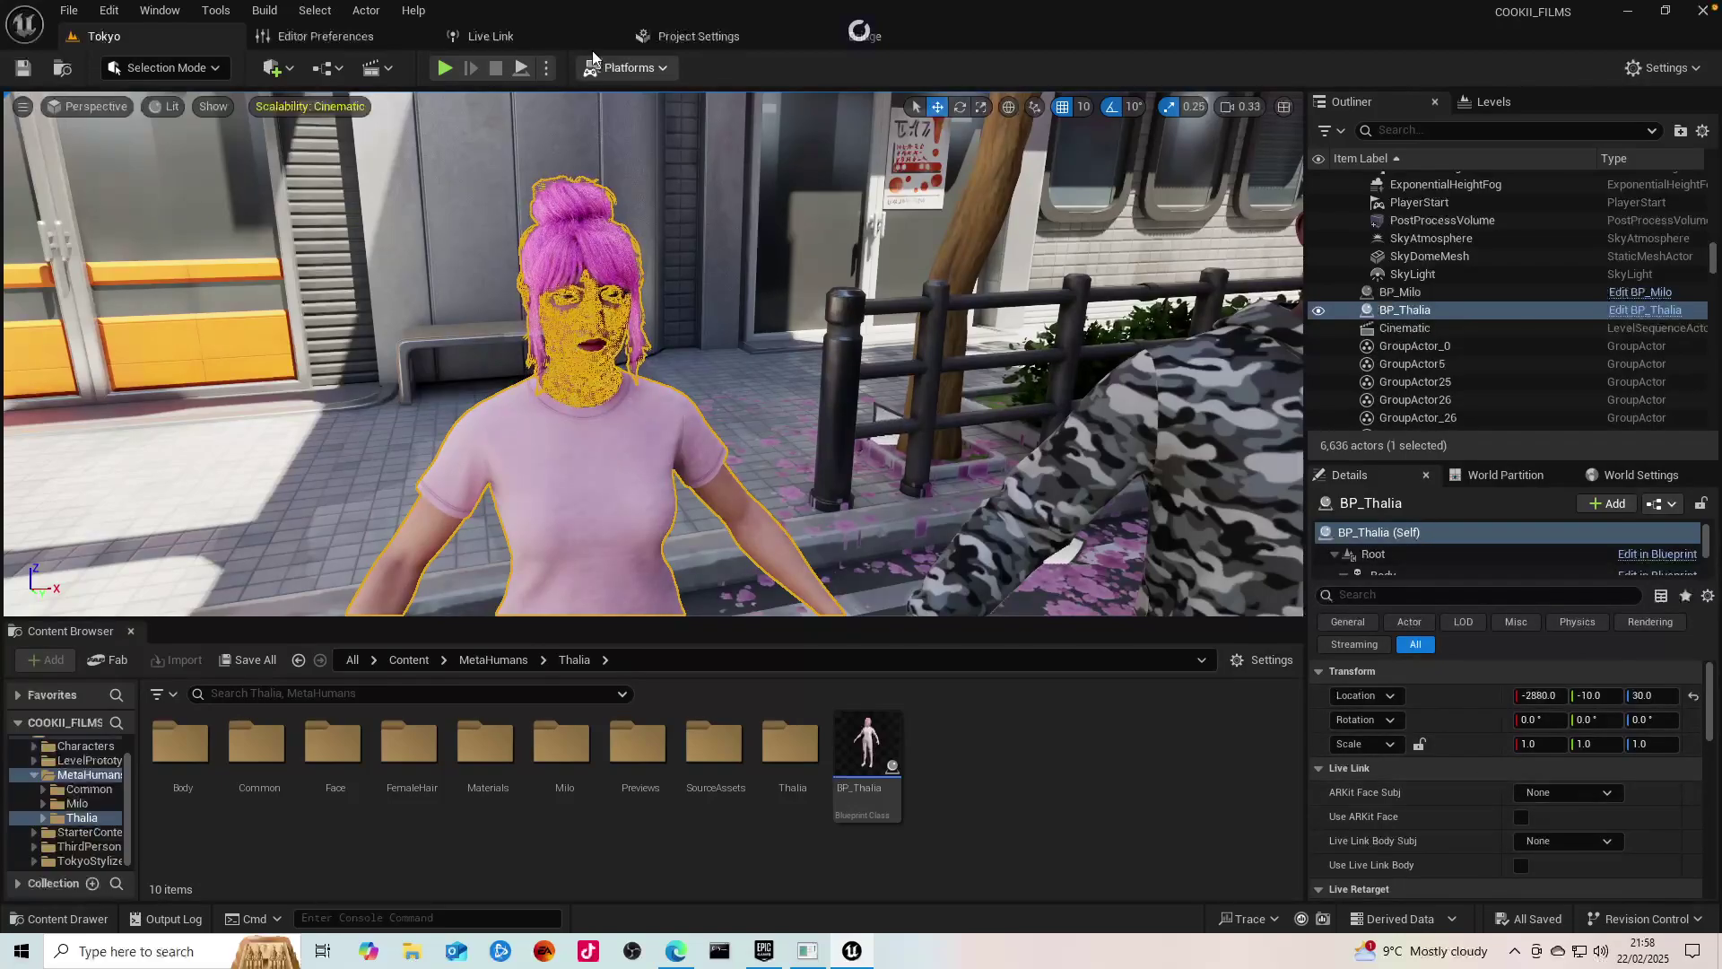
Step: Show Unreal's Live Link sources and connect Aeloria over UDP using its Unreal Engine preset at 127.0.0.1, port 11111
{"action": "left_click", "coordinate": [450, 27]}
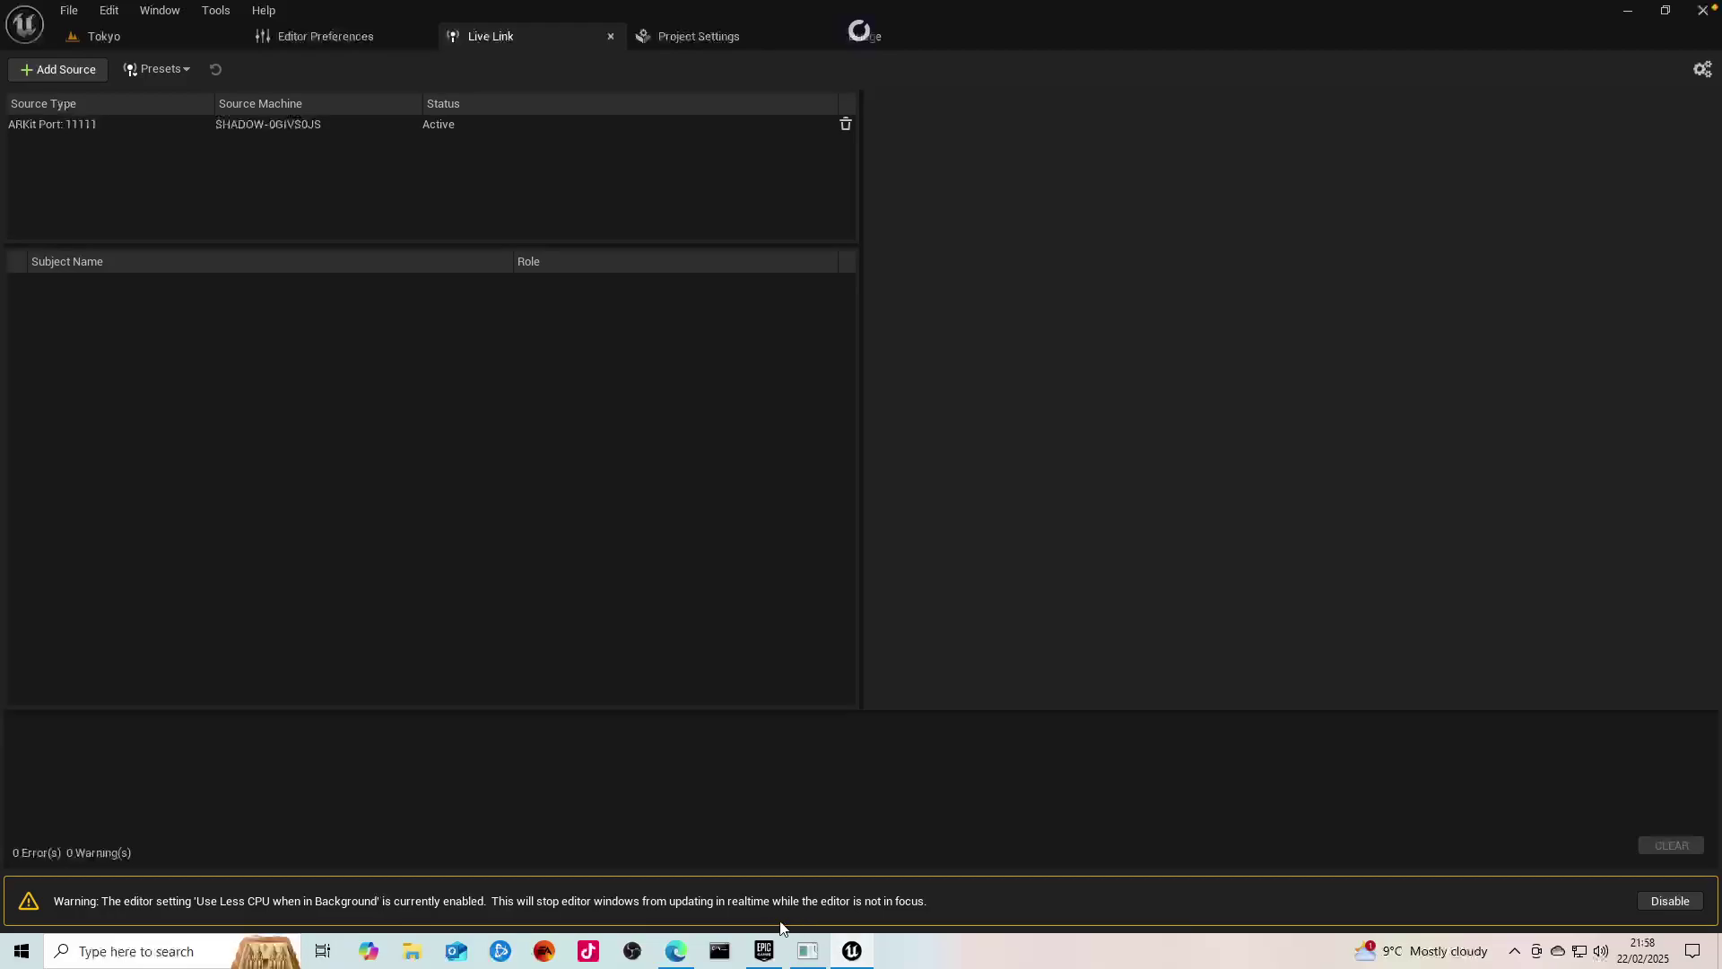
{"action": "left_click", "coordinate": [795, 949]}
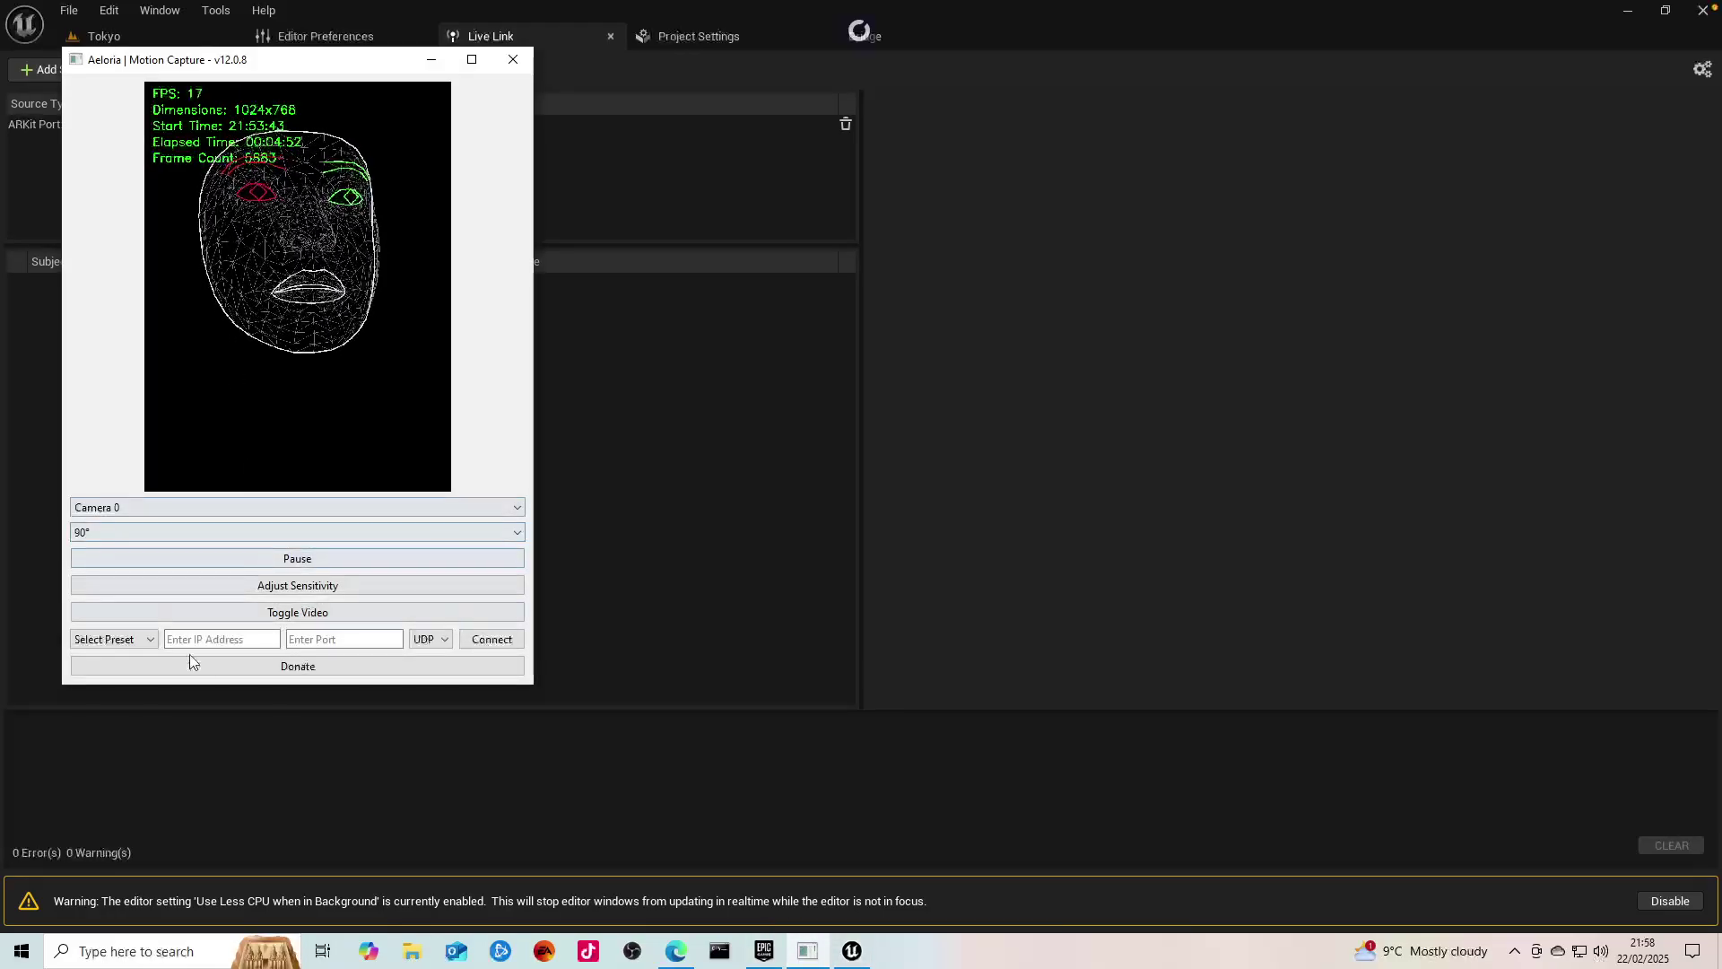
{"action": "left_click", "coordinate": [132, 638]}
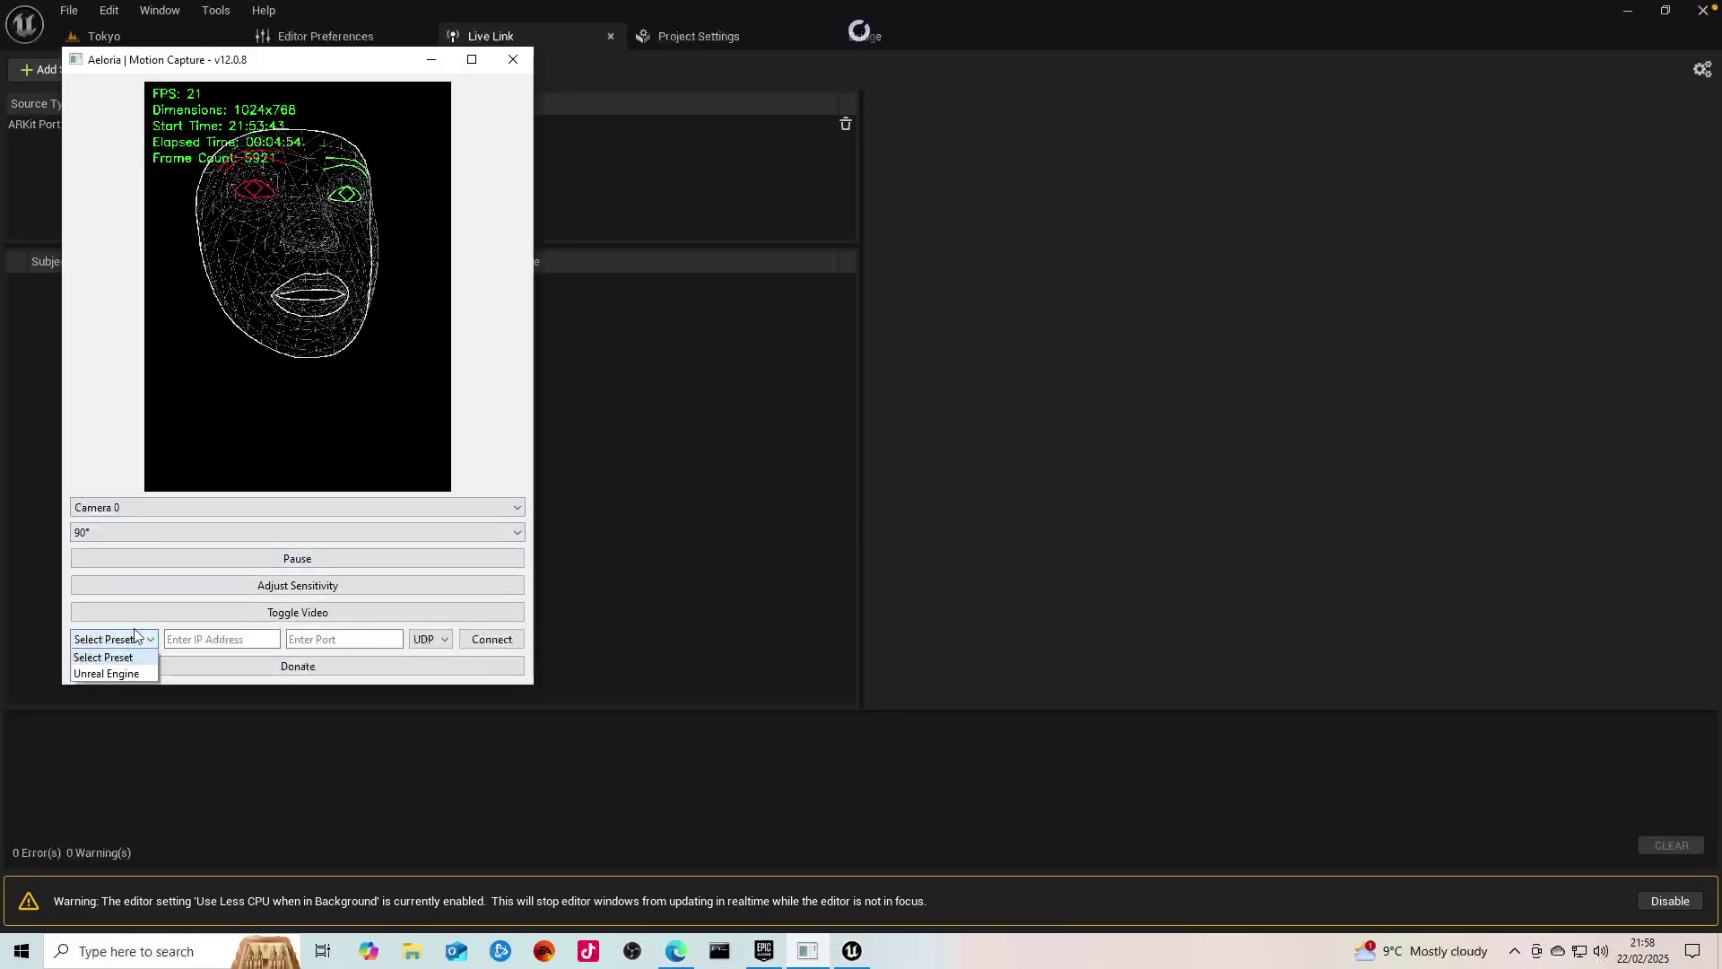
{"action": "left_click", "coordinate": [116, 675]}
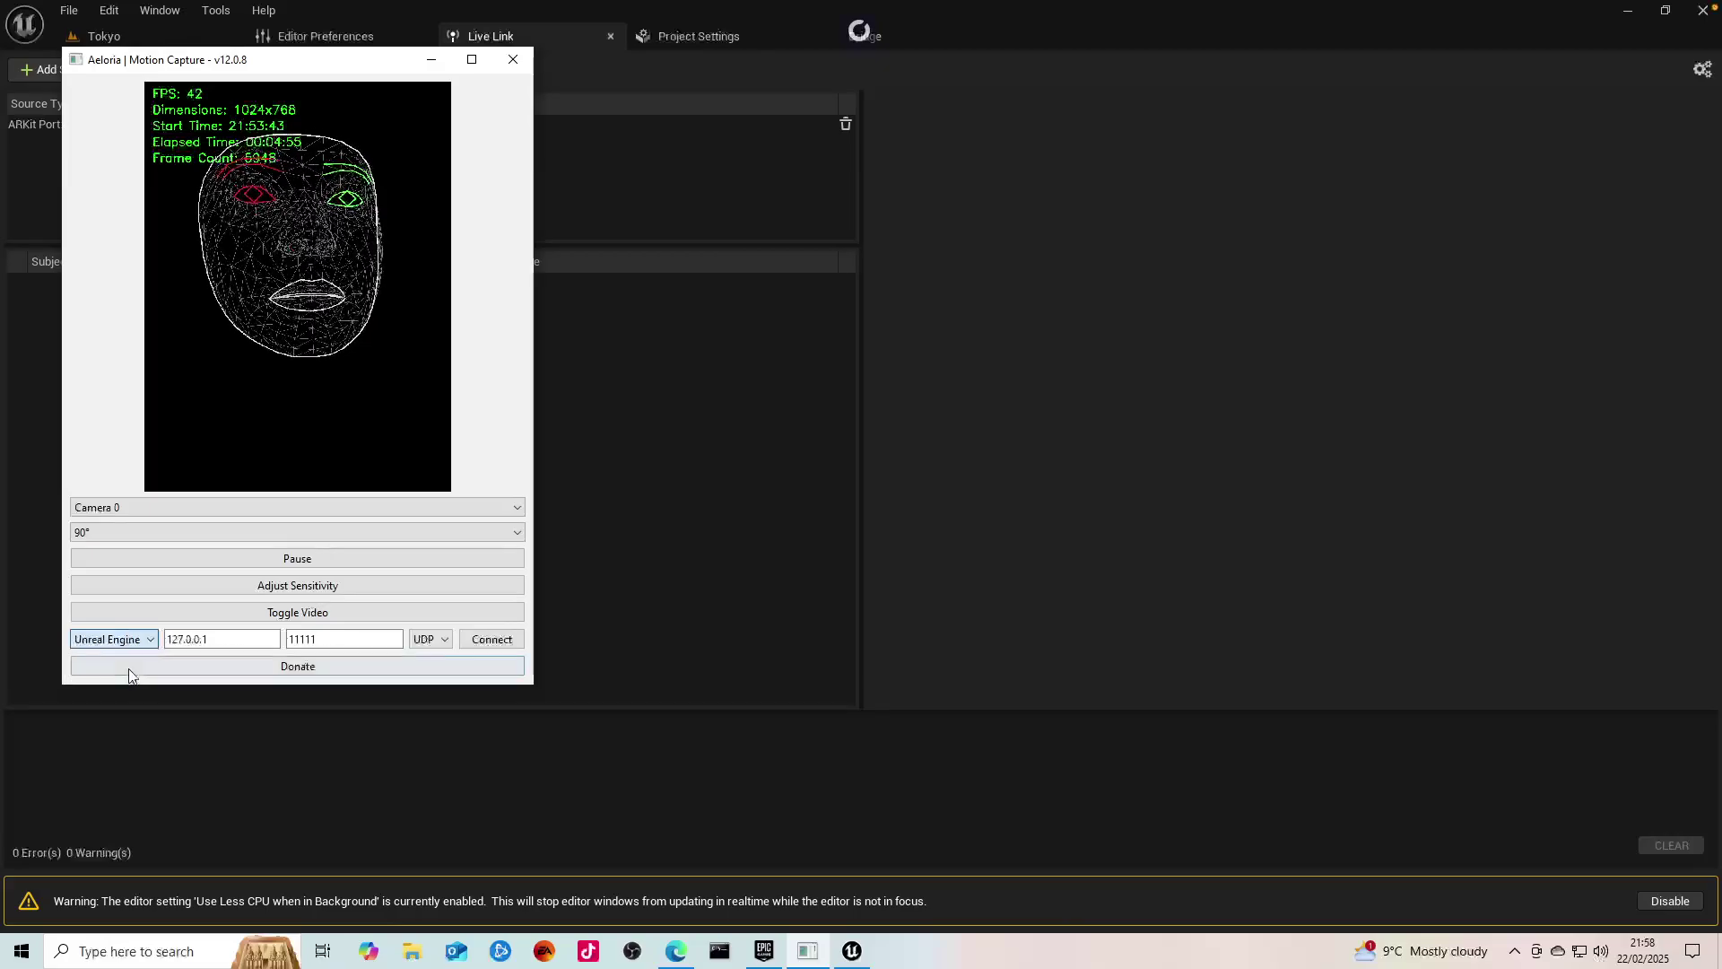
{"action": "left_click", "coordinate": [490, 639]}
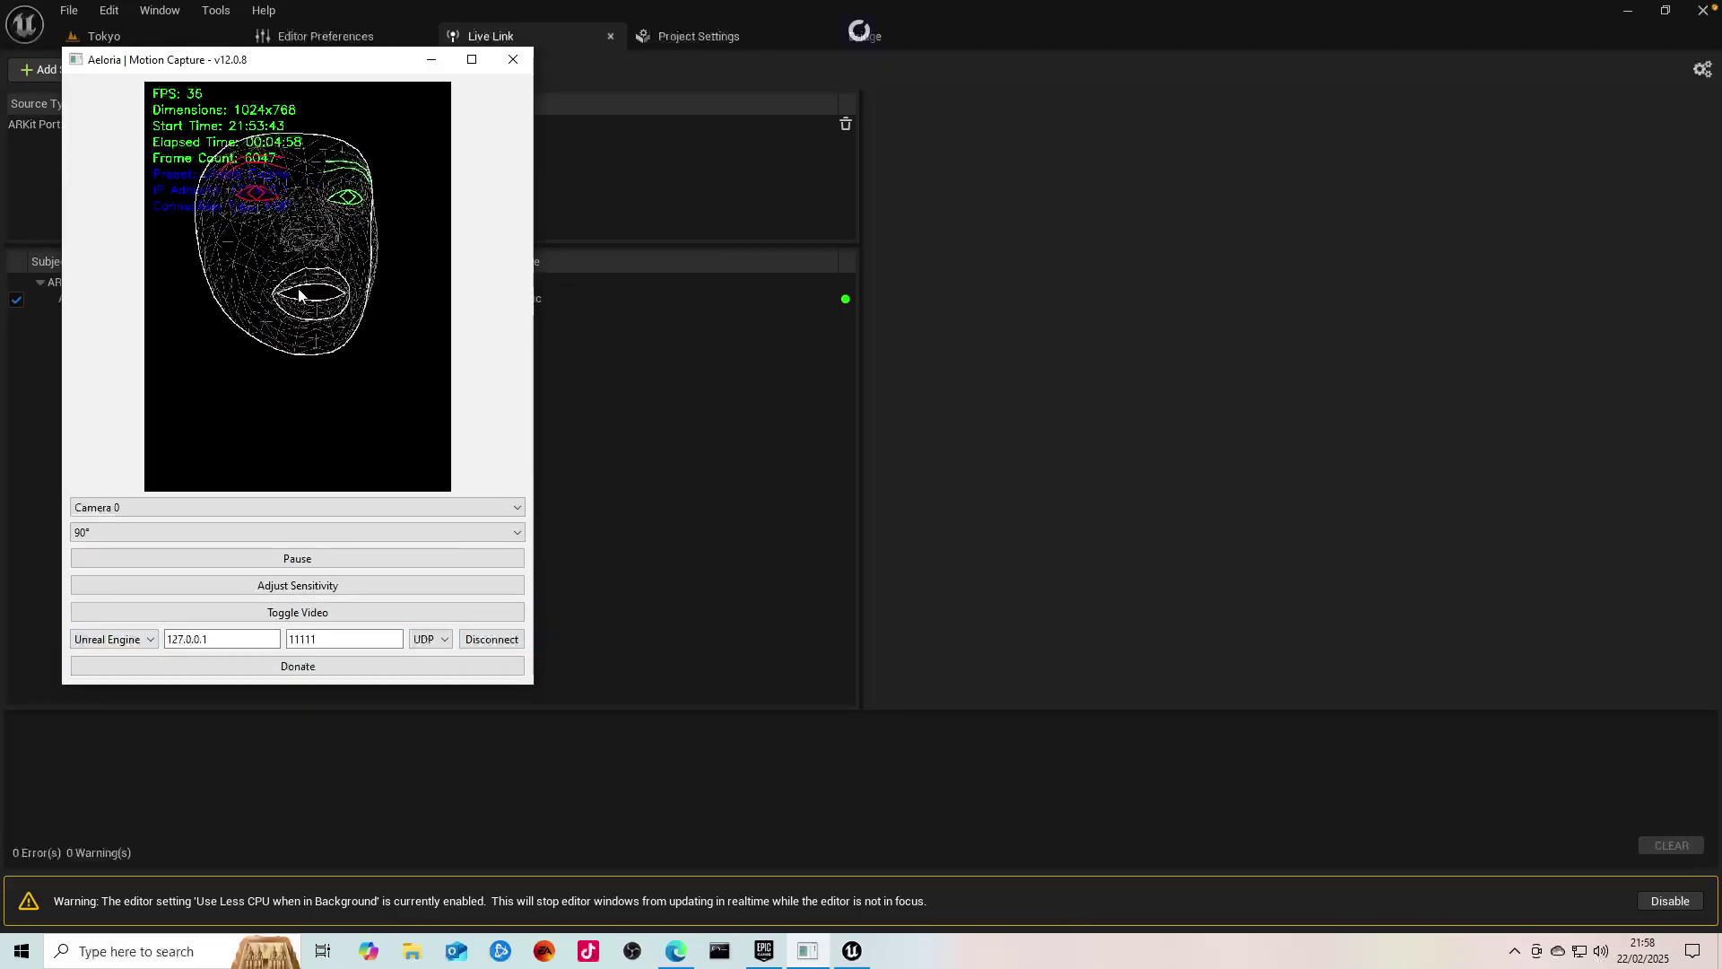
{"action": "left_click", "coordinate": [636, 402]}
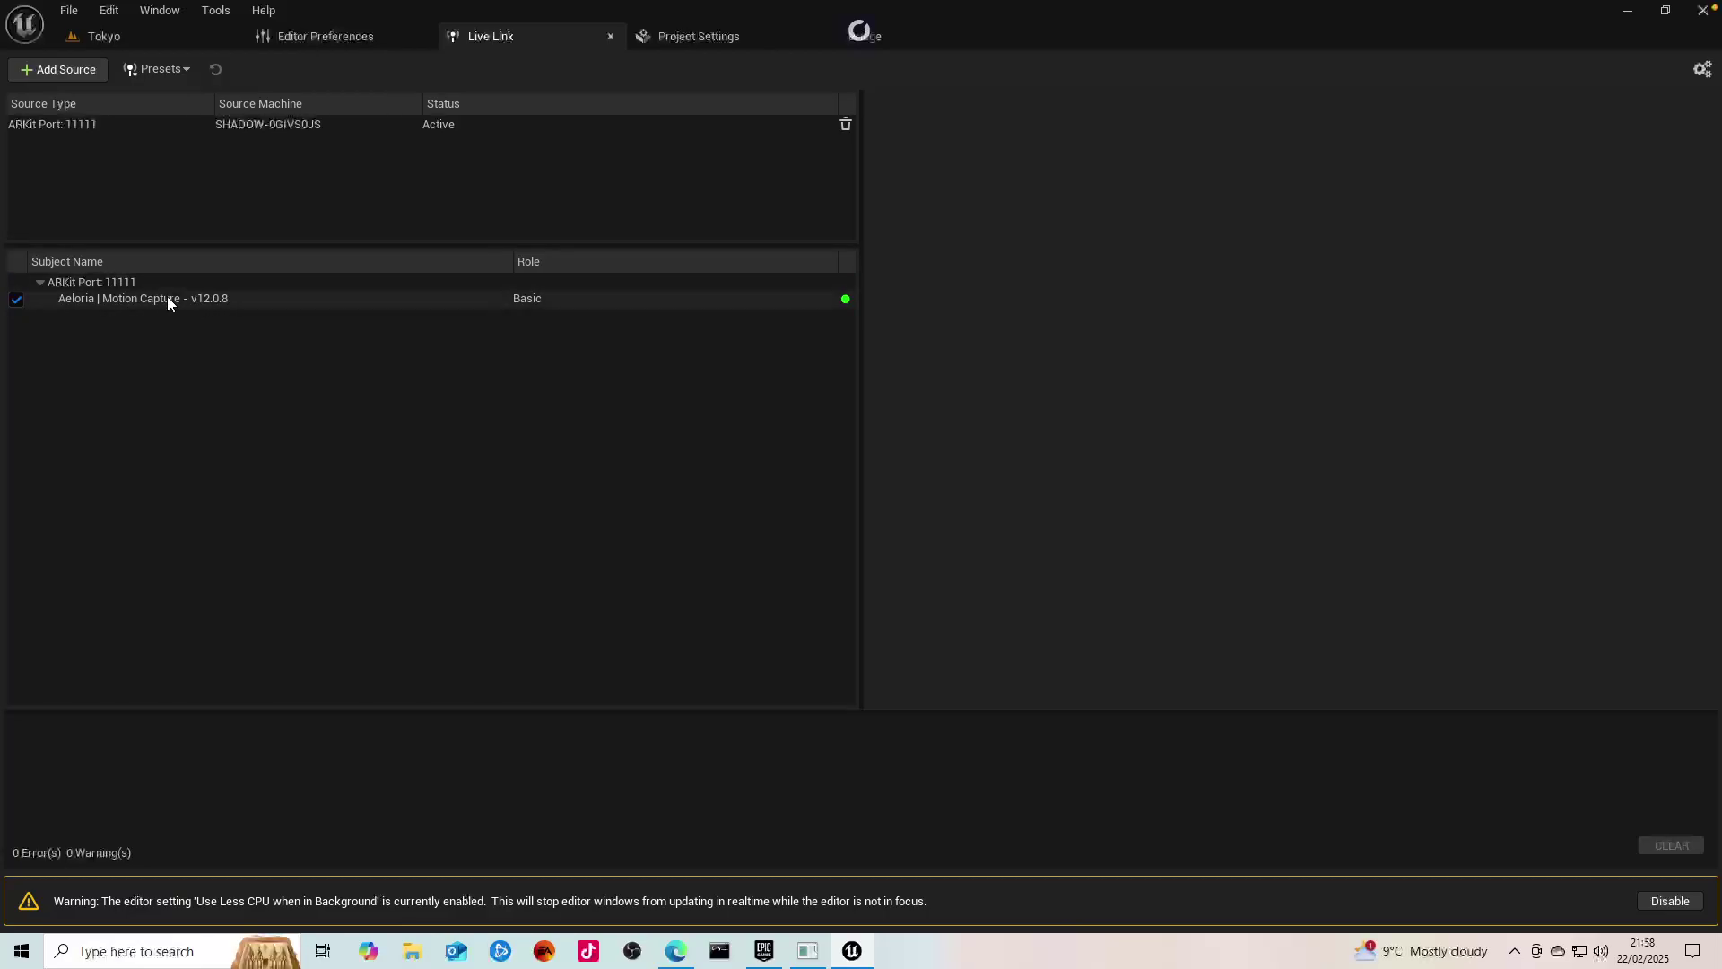
Step: In the Tokyo level, set BP_Thalia's ARKit Face Subj to the Aeloria Motion Capture subject and enable Use ARKit Face
{"action": "left_click", "coordinate": [131, 34]}
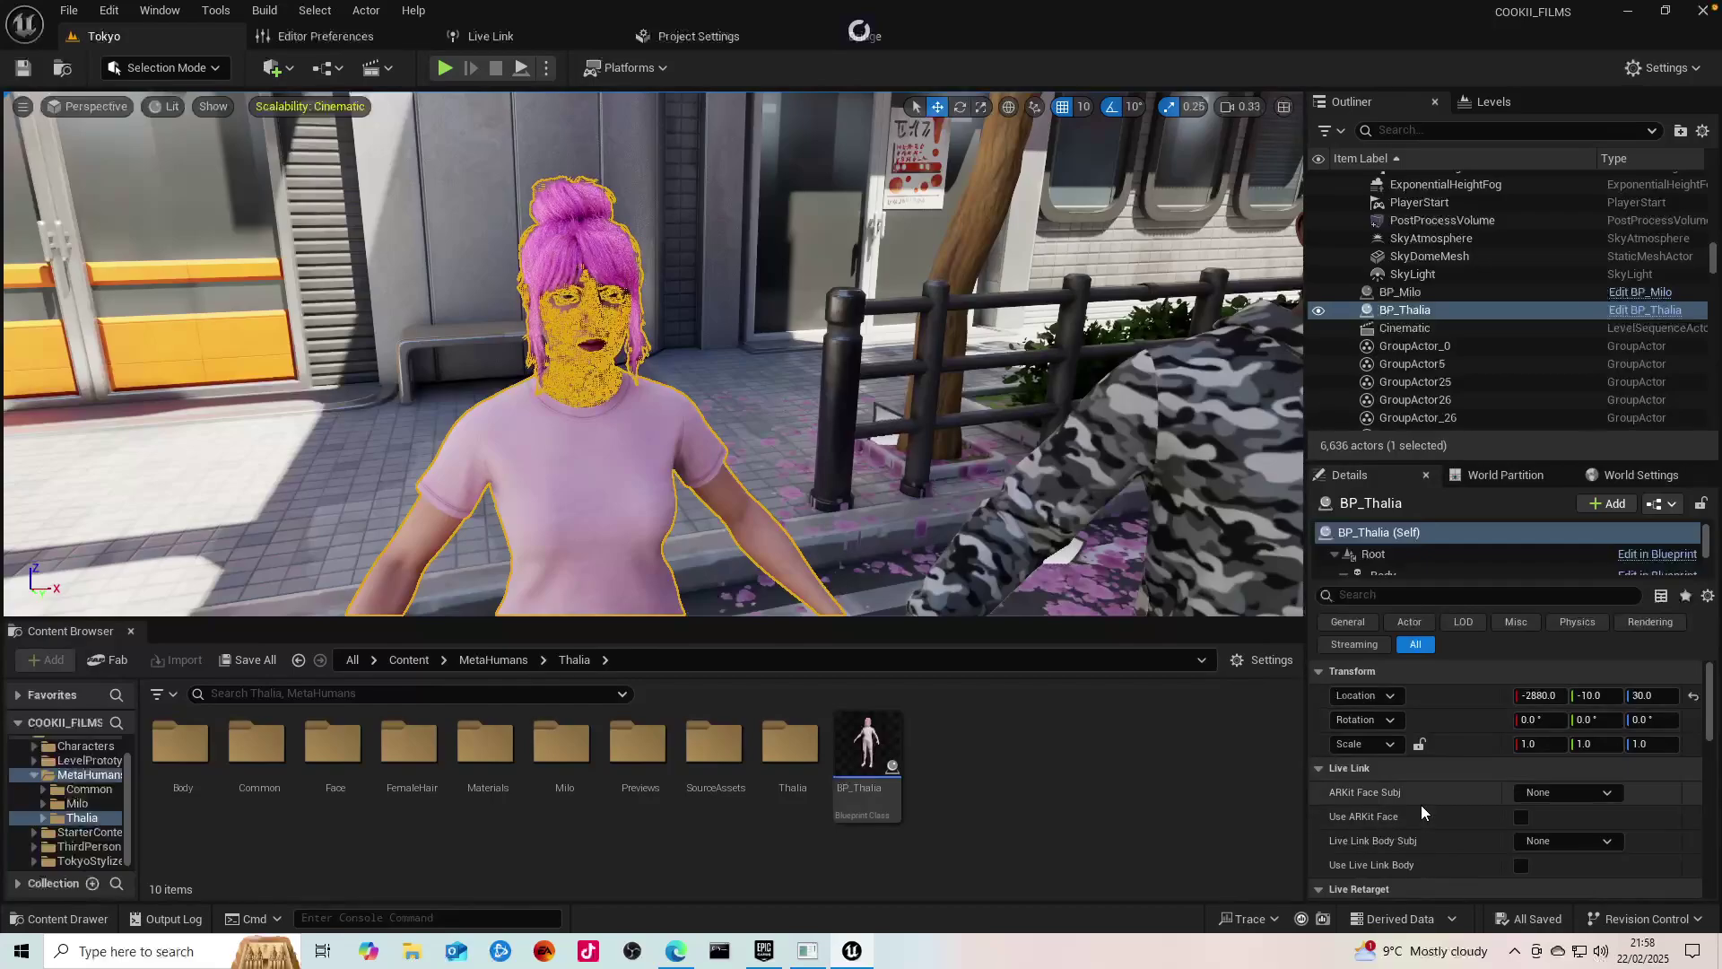
{"action": "left_click", "coordinate": [1610, 793]}
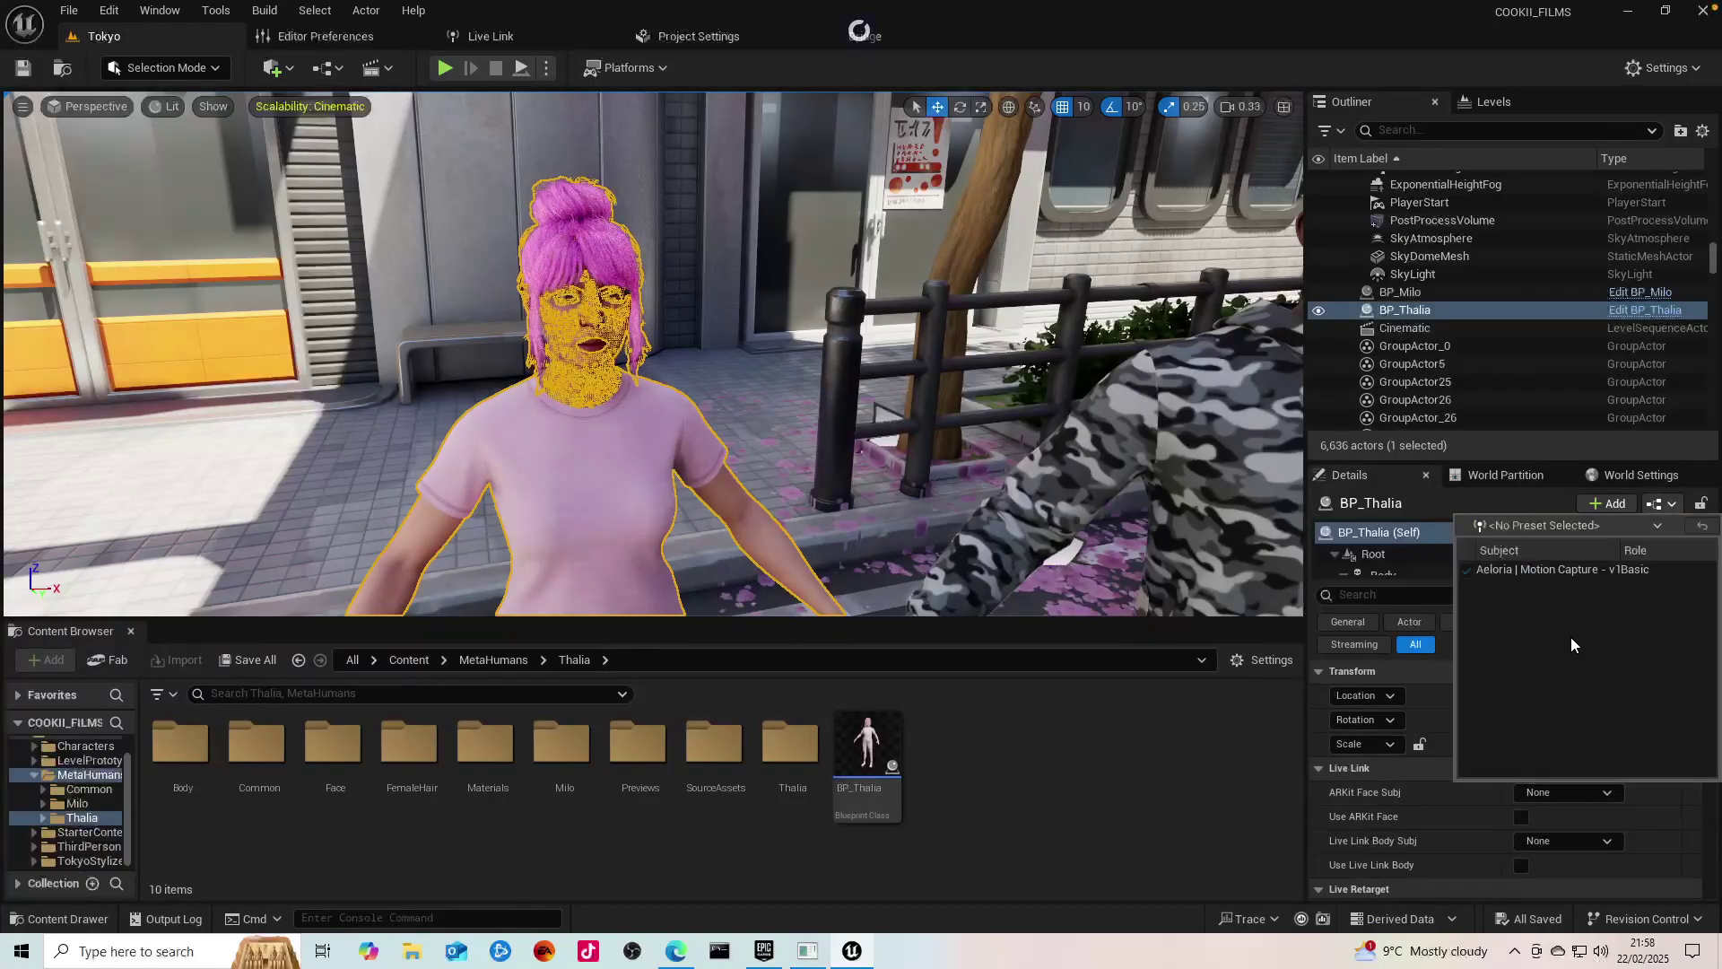
{"action": "left_click", "coordinate": [1557, 569]}
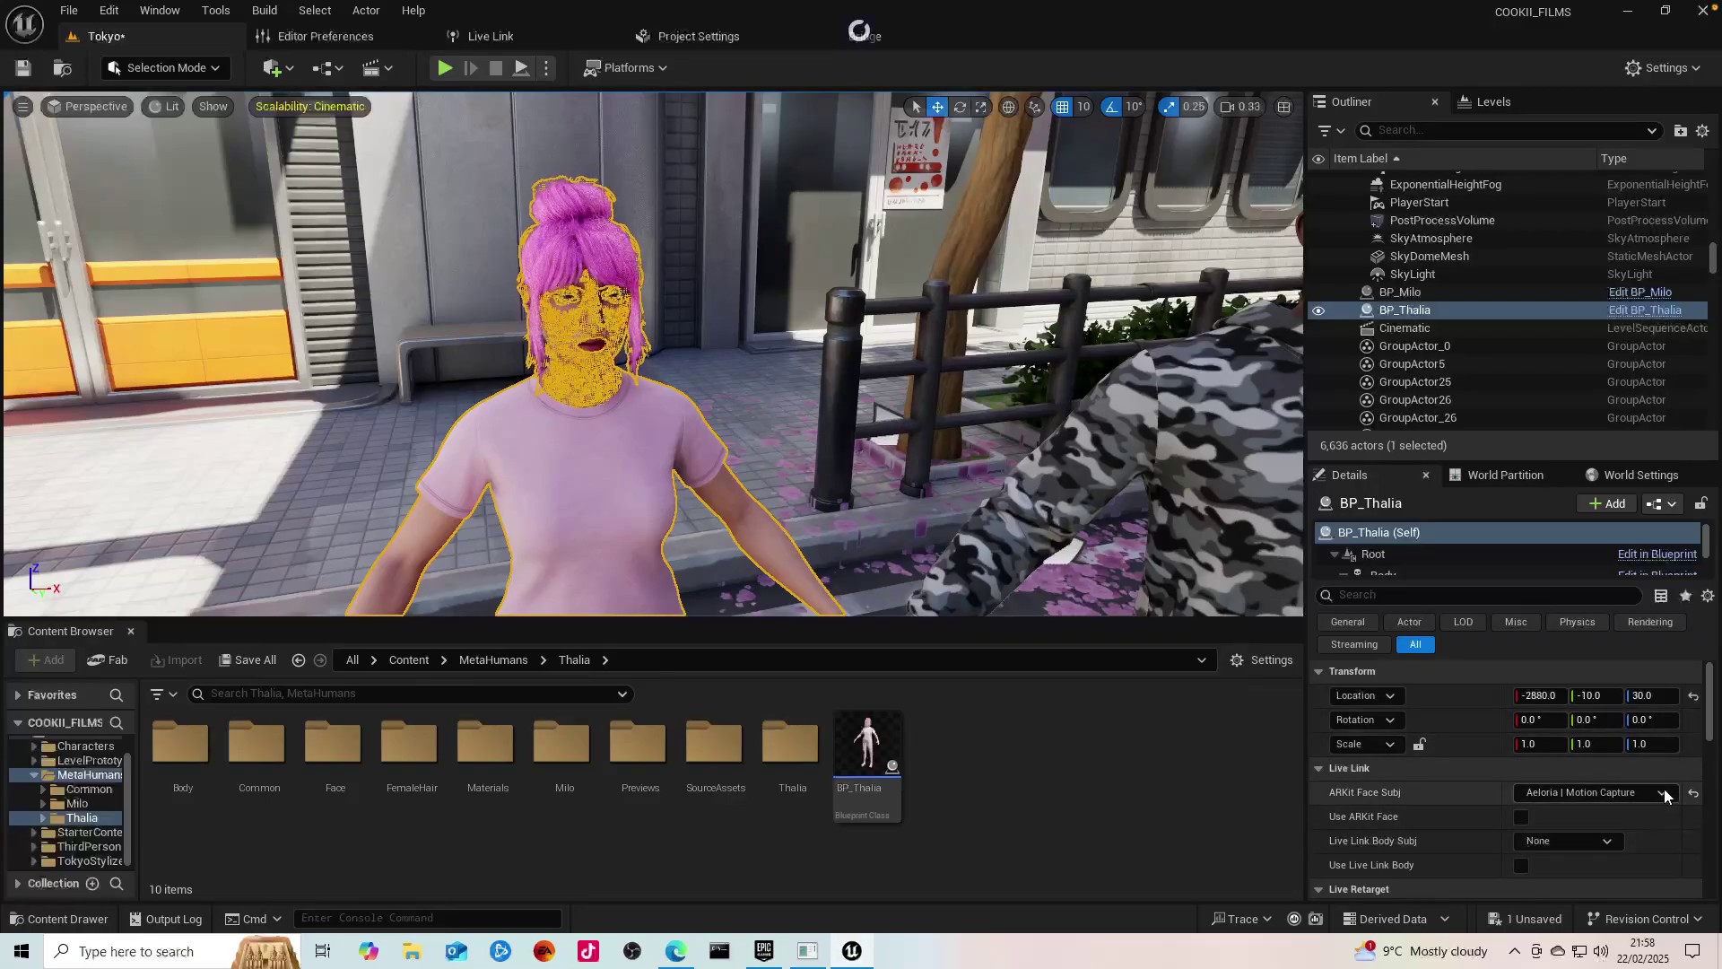
{"action": "left_click", "coordinate": [1665, 790]}
{"action": "left_click", "coordinate": [1581, 573]}
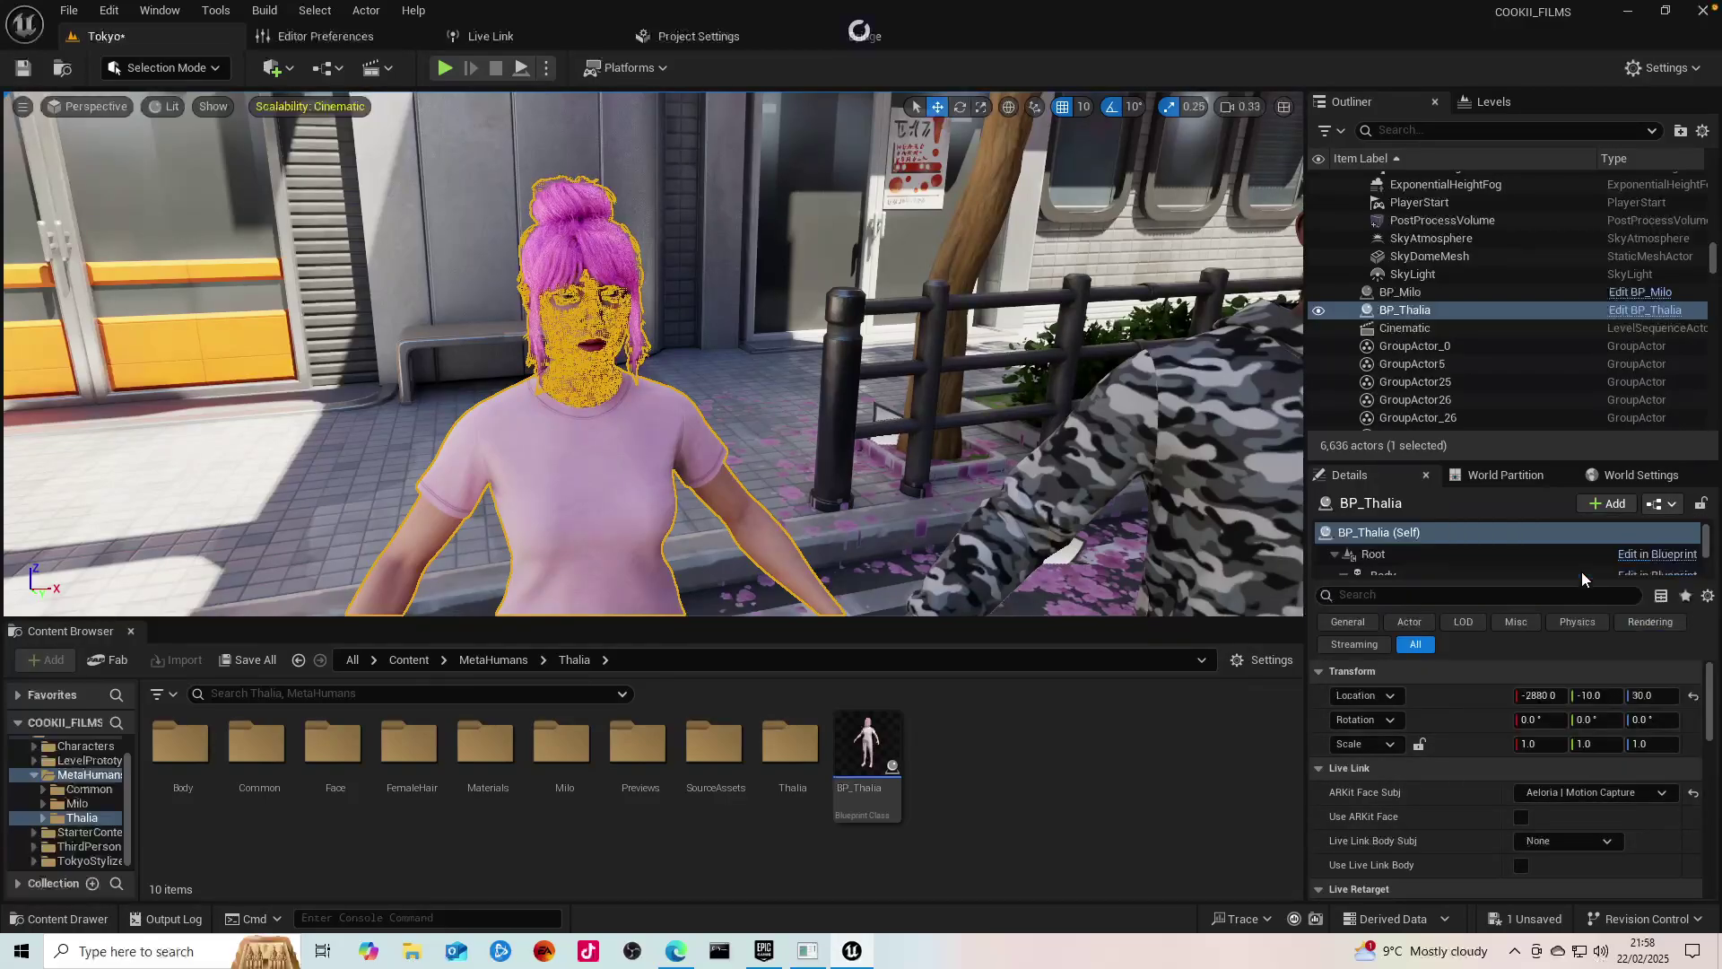
{"action": "left_click", "coordinate": [1521, 818]}
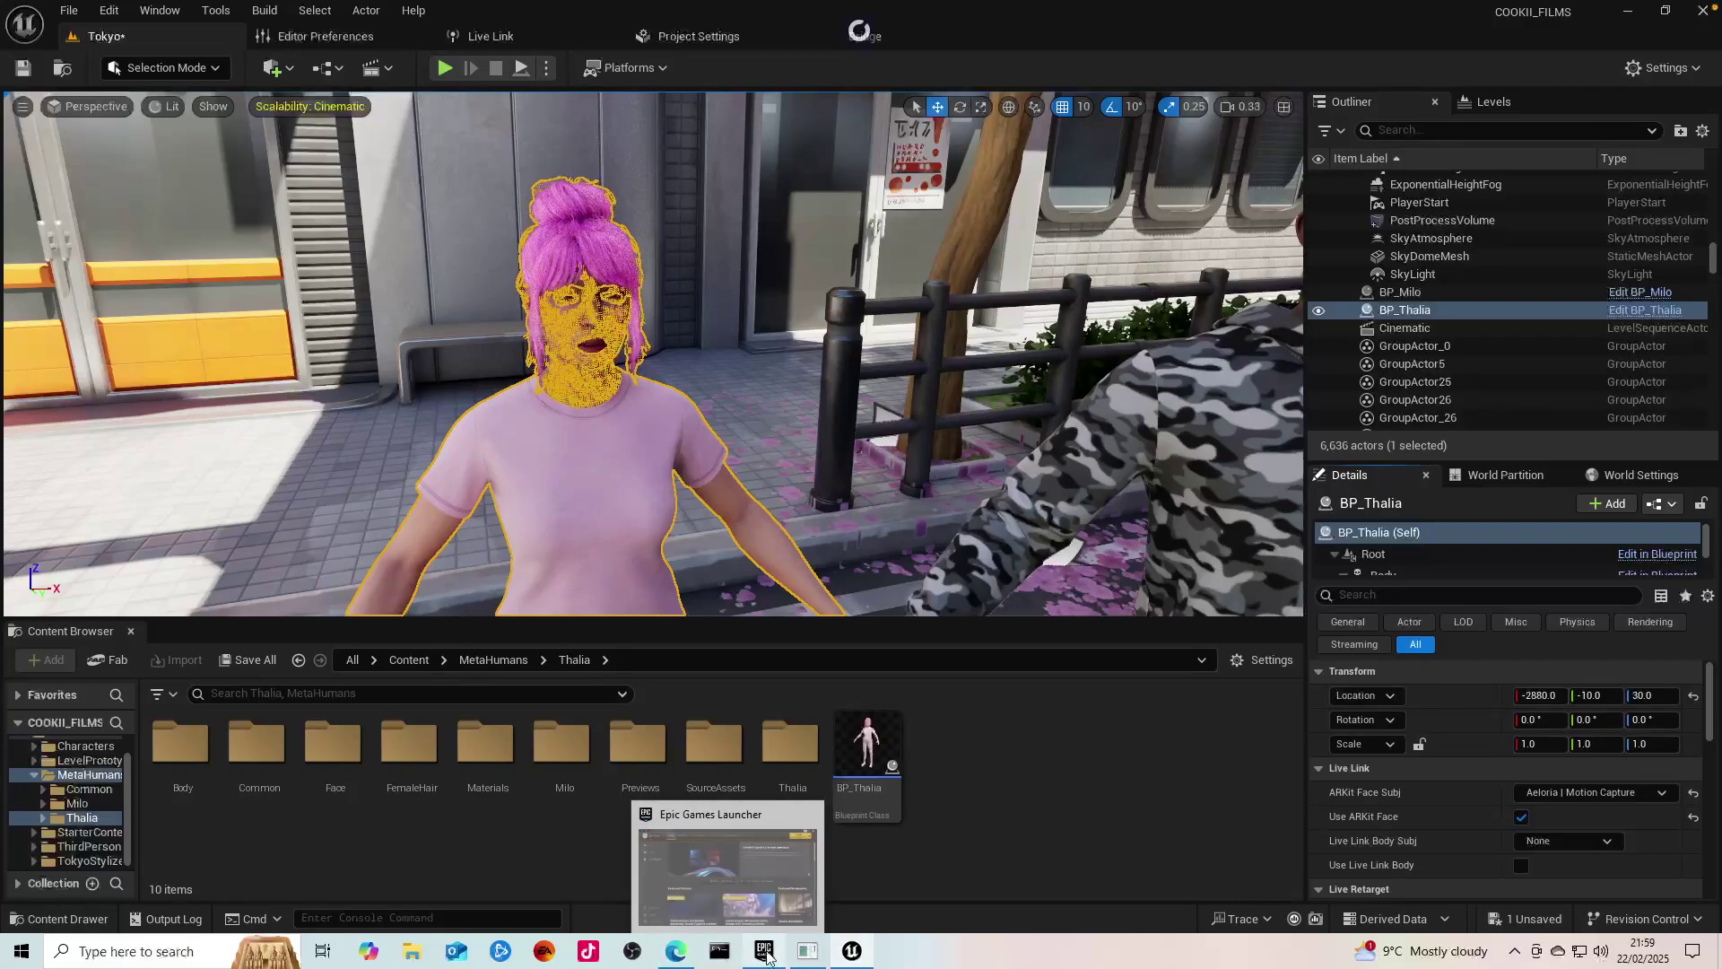
Step: Examine Thalia's face animation up close without the selection outline and check her Live Link face settings
{"action": "left_click", "coordinate": [806, 953]}
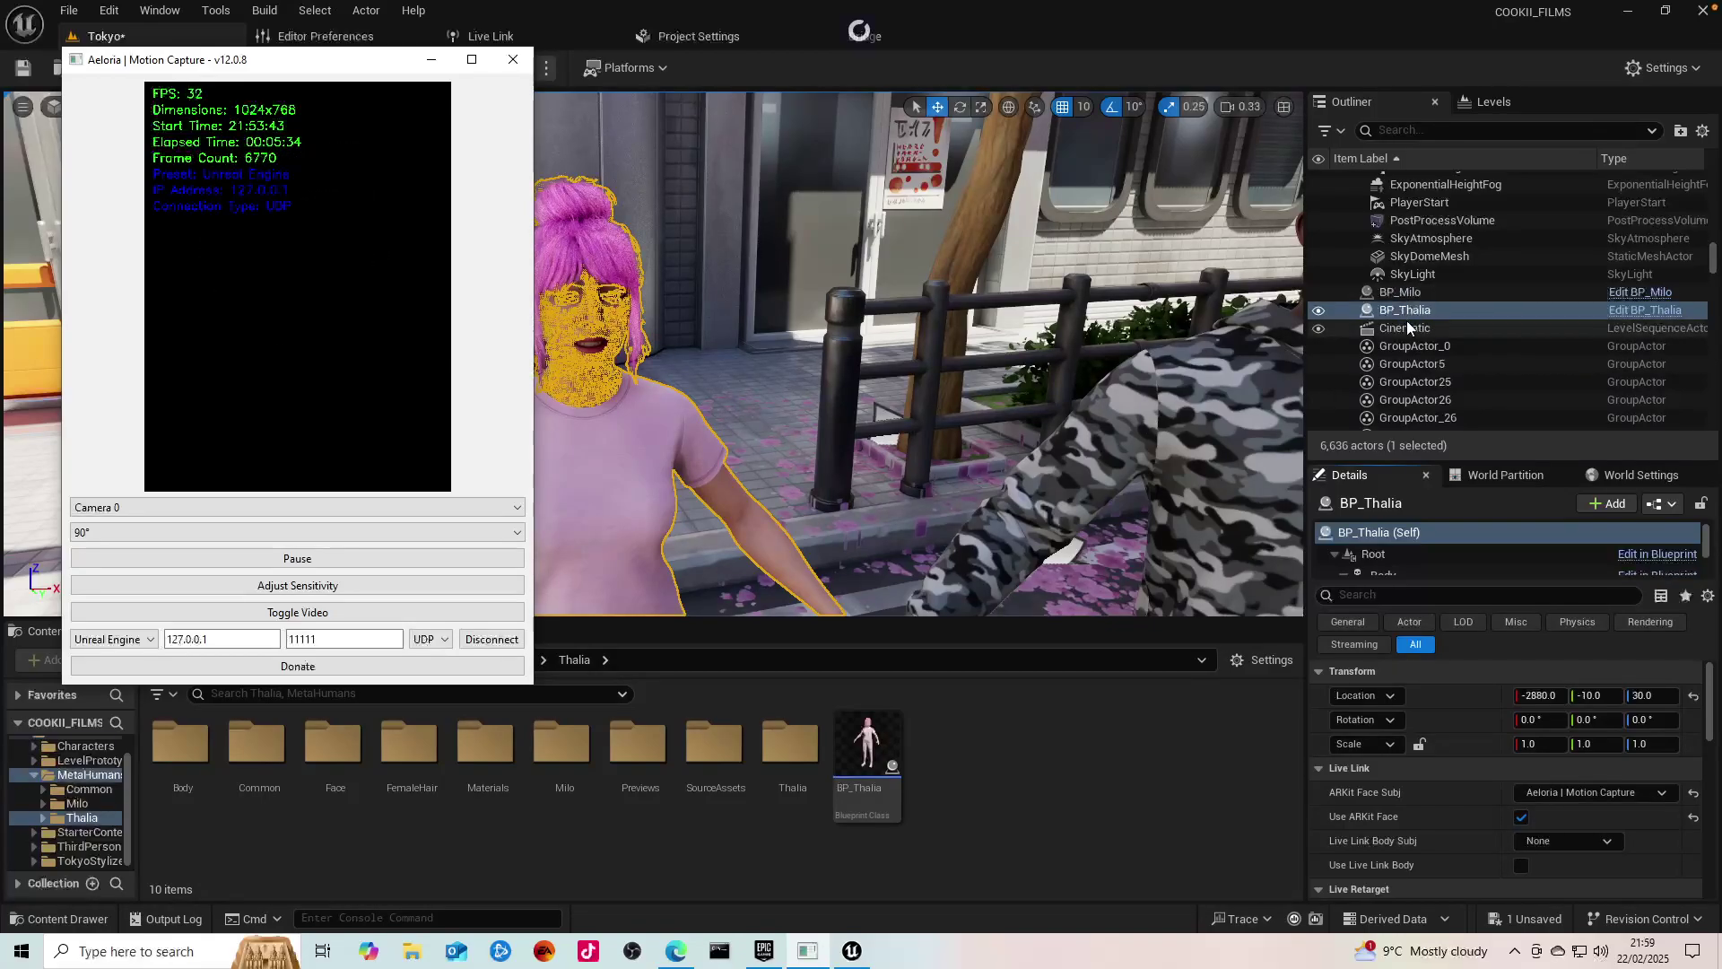
{"action": "left_click", "coordinate": [1399, 292]}
{"action": "left_click_drag", "start_coordinate": [775, 248], "coordinate": [736, 171]}
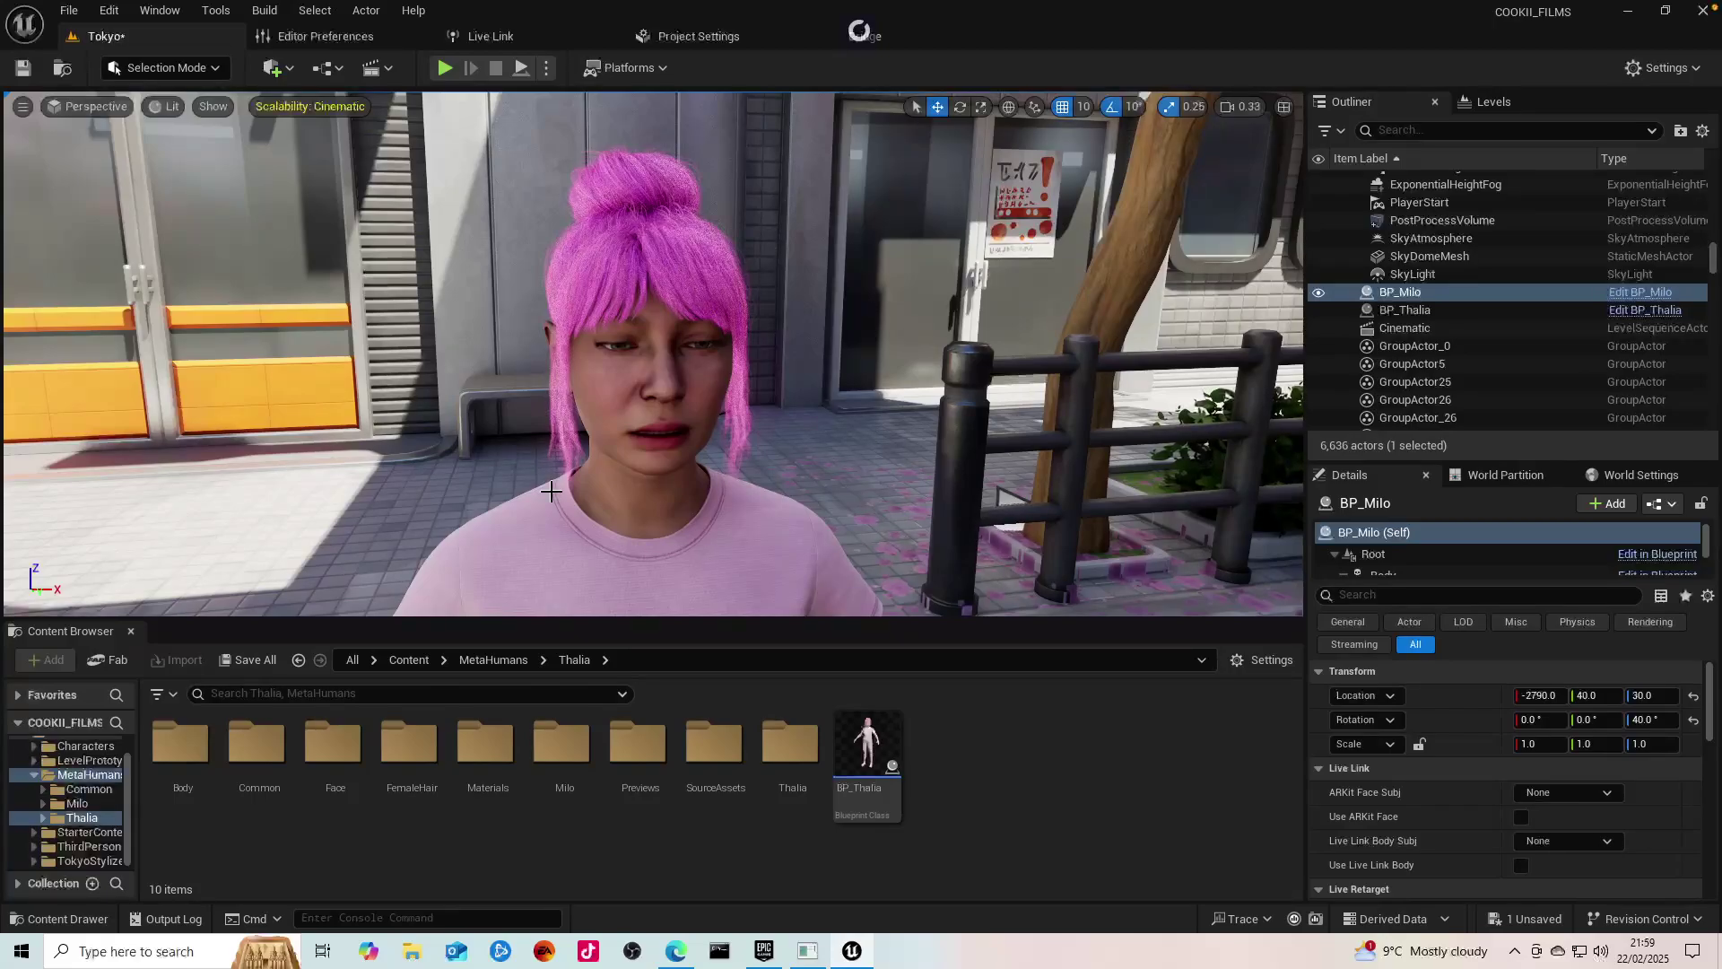
{"action": "mouse_move", "coordinate": [801, 438]}
{"action": "left_mouse_down"}
{"action": "mouse_move", "coordinate": [822, 438]}
{"action": "mouse_move", "coordinate": [779, 438]}
{"action": "left_mouse_up"}
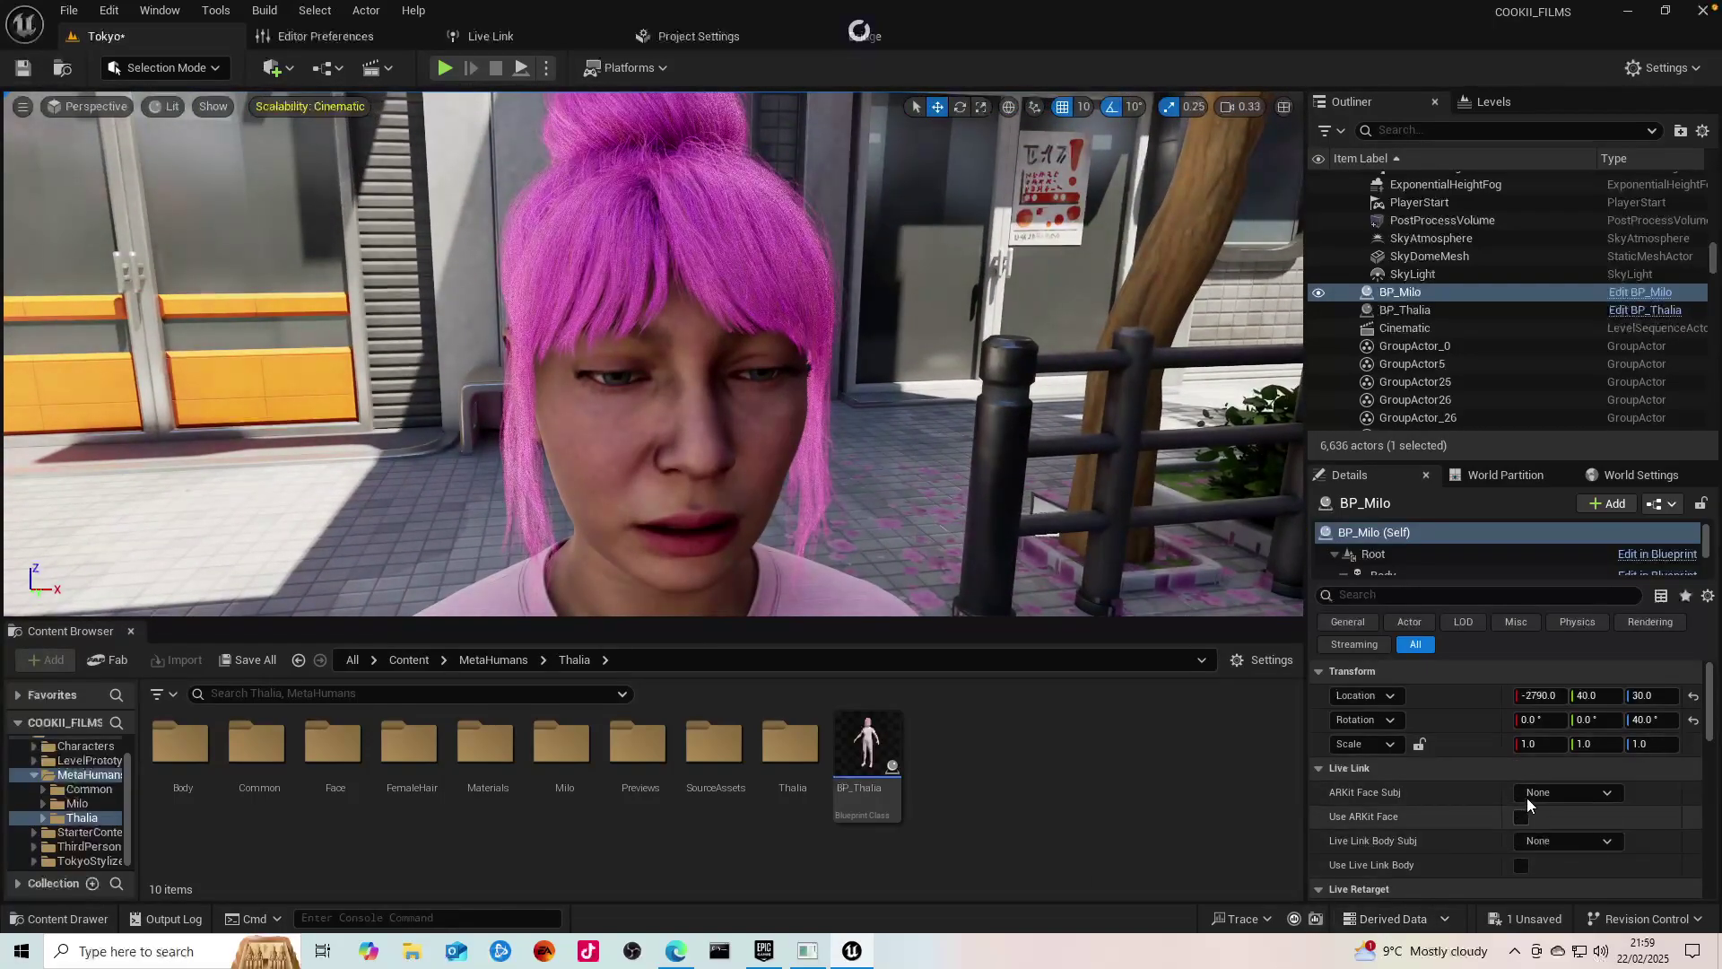
{"action": "left_click", "coordinate": [723, 499]}
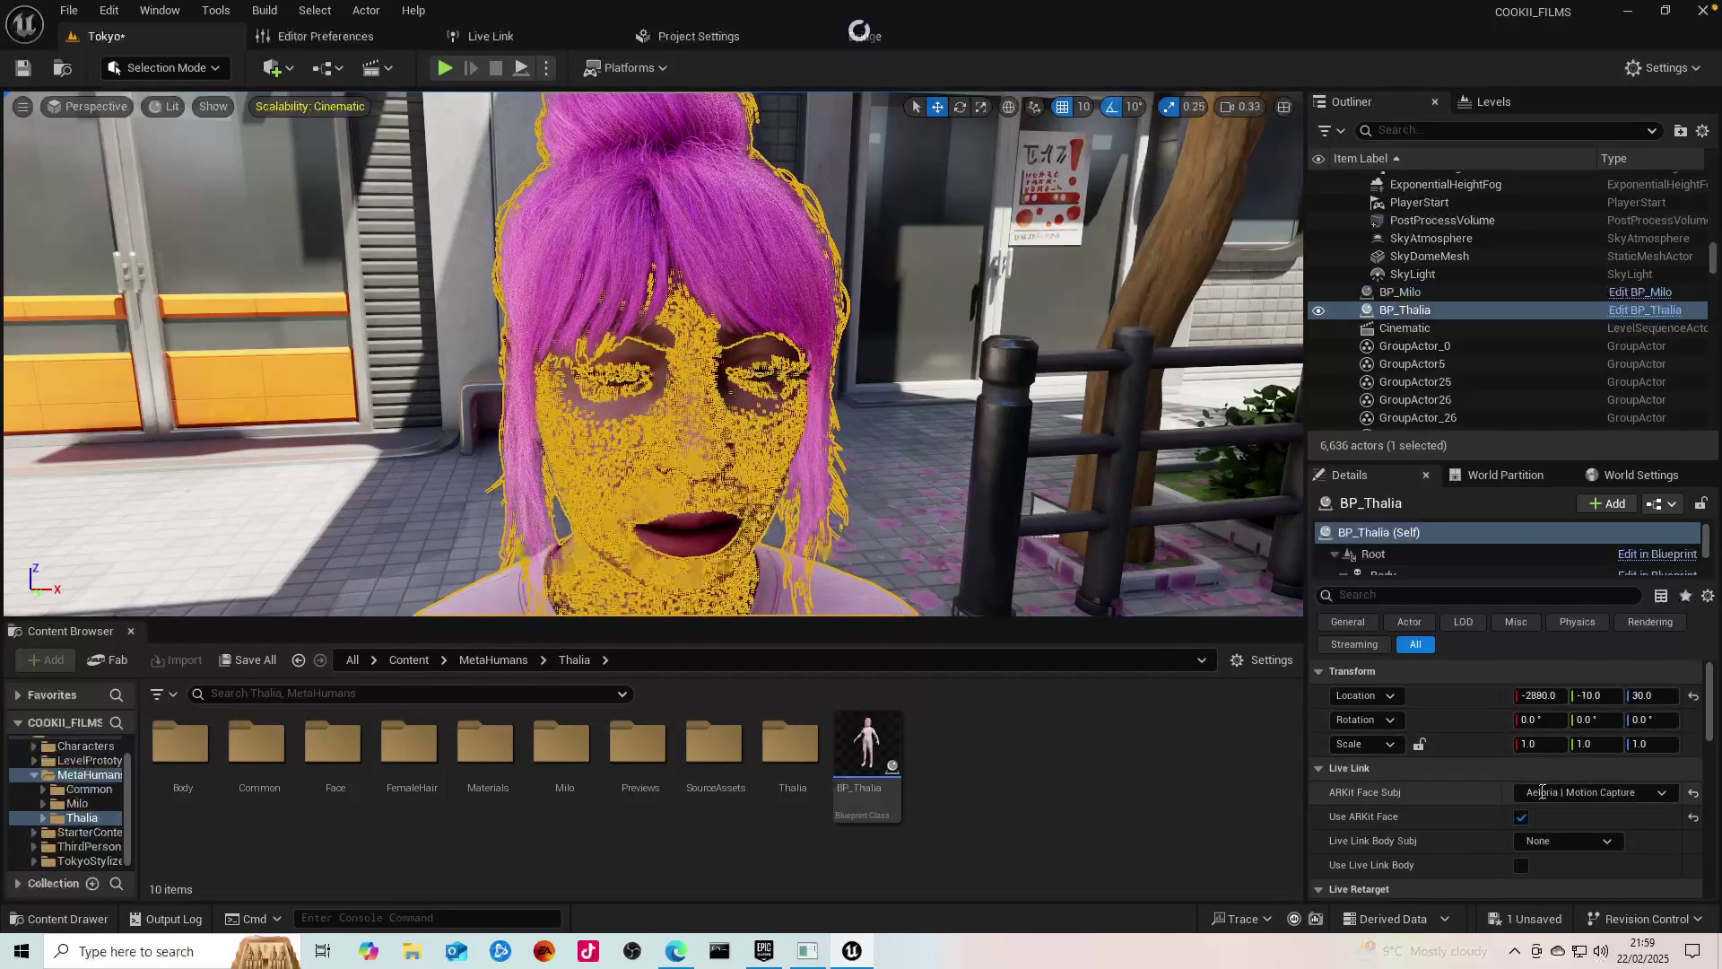
{"action": "left_click", "coordinate": [963, 483]}
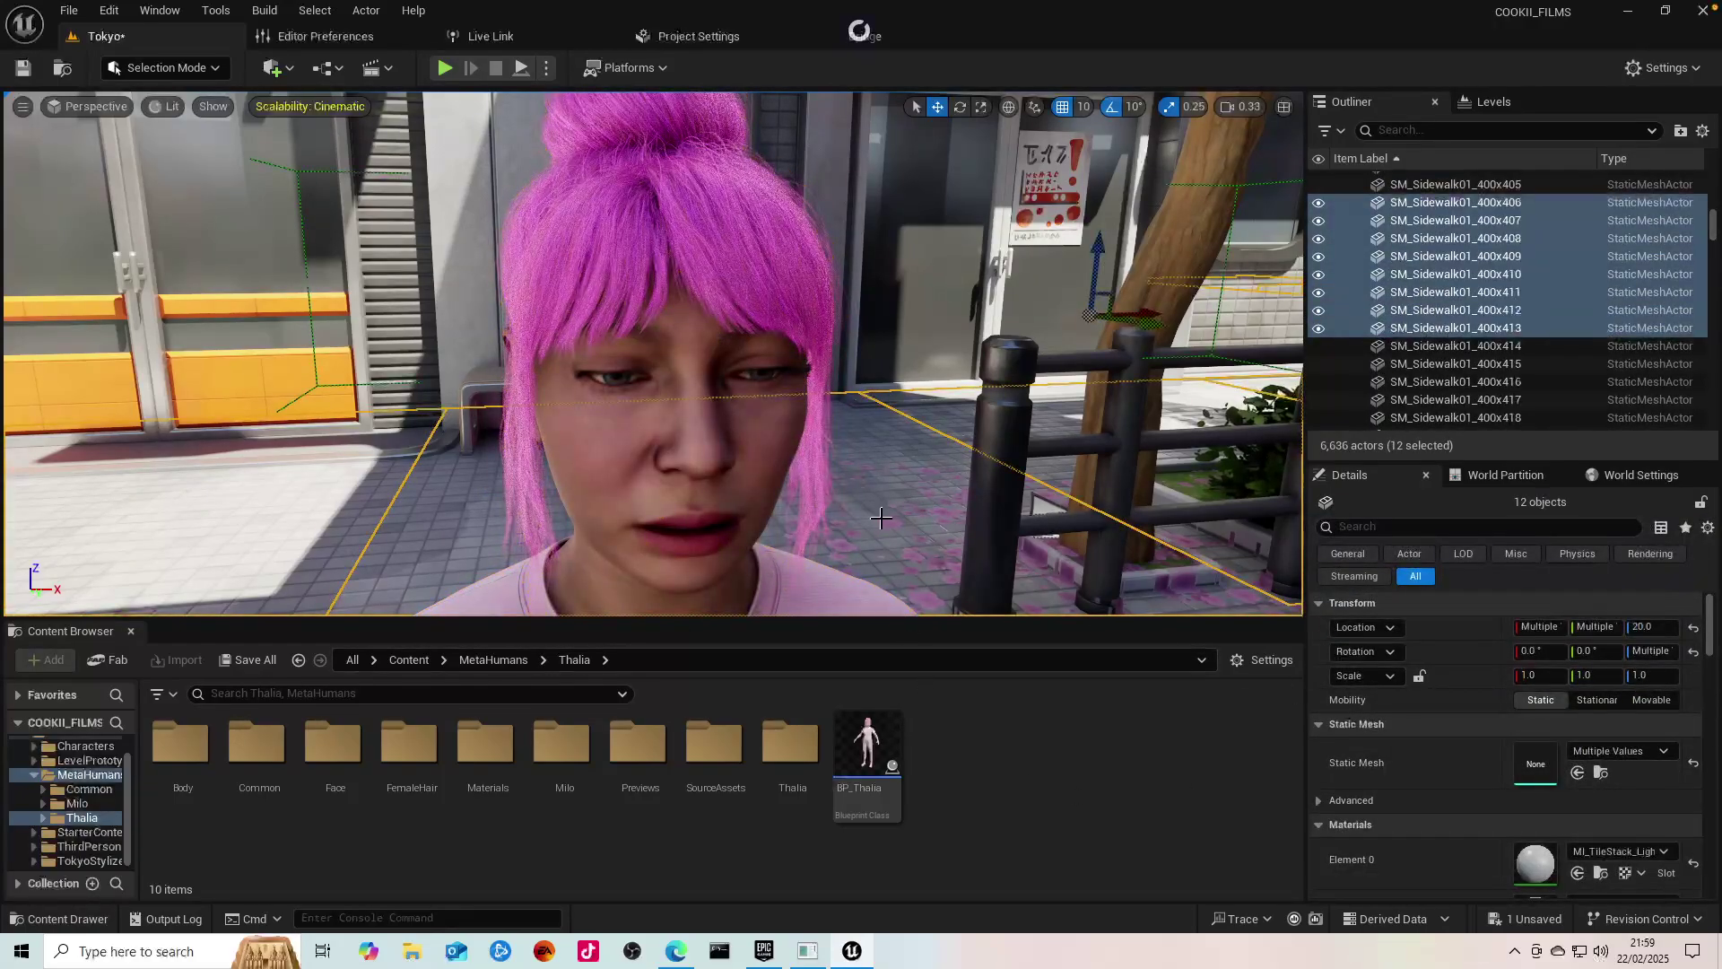
Step: Disconnect and reconnect Aeloria's stream to Unreal Engine, and check the response on Thalia's face
{"action": "left_click", "coordinate": [824, 951]}
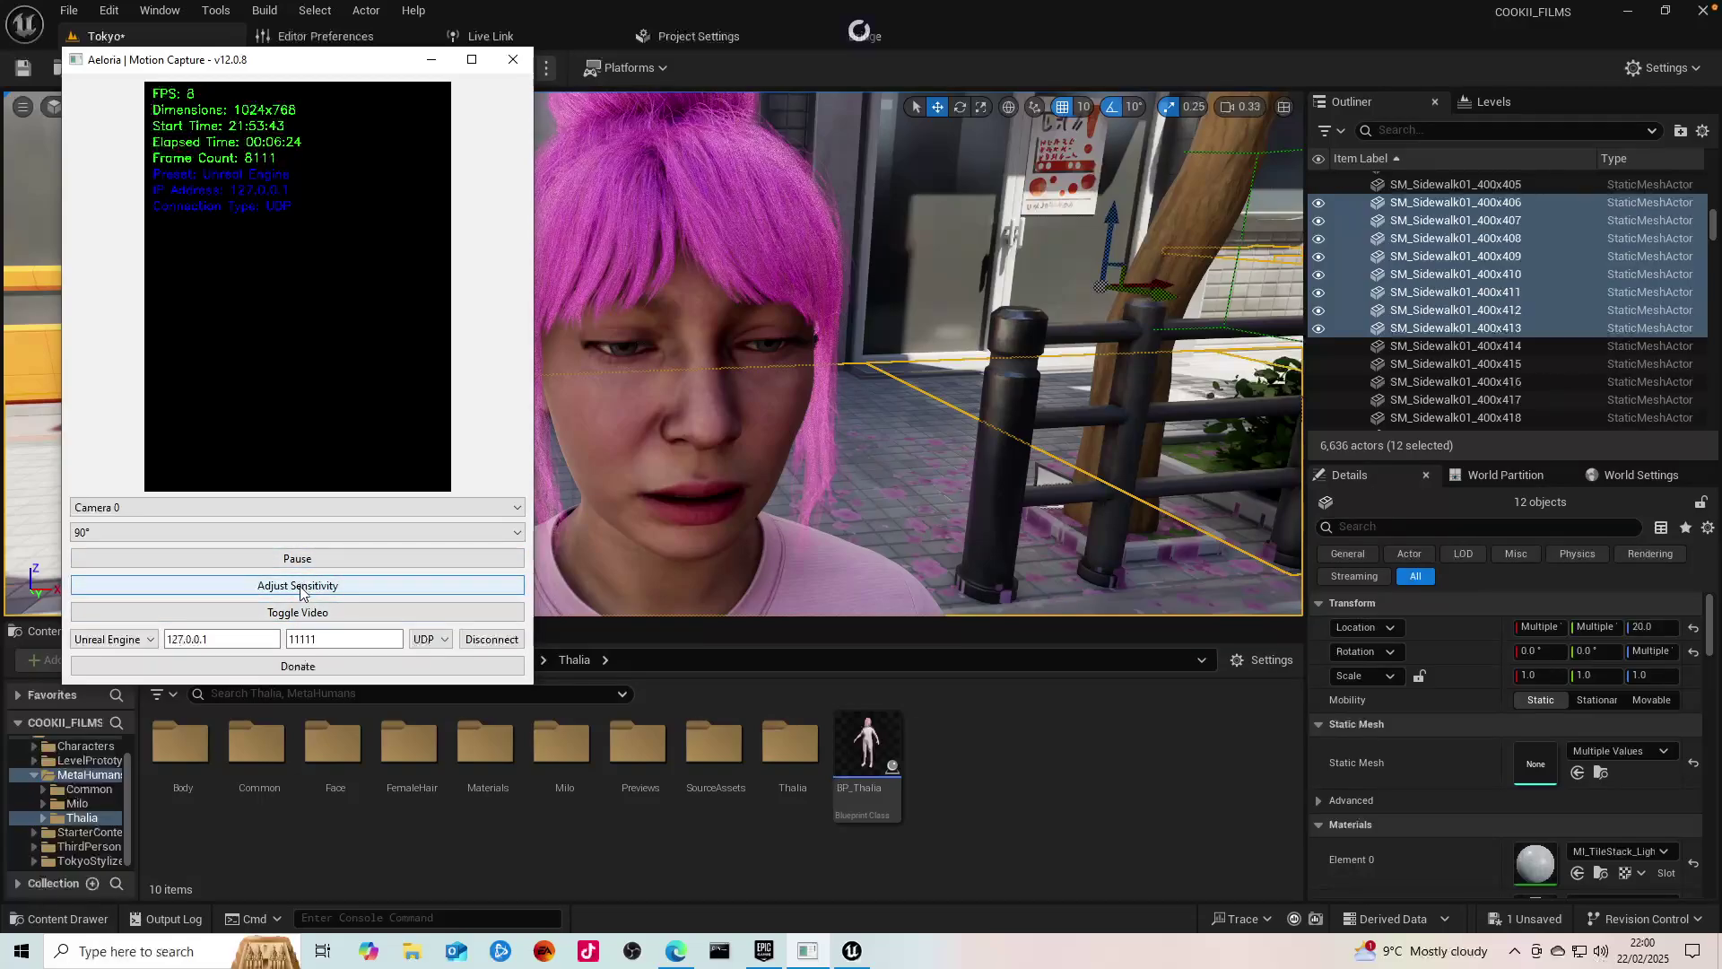
{"action": "left_click", "coordinate": [489, 641]}
{"action": "left_click", "coordinate": [490, 643]}
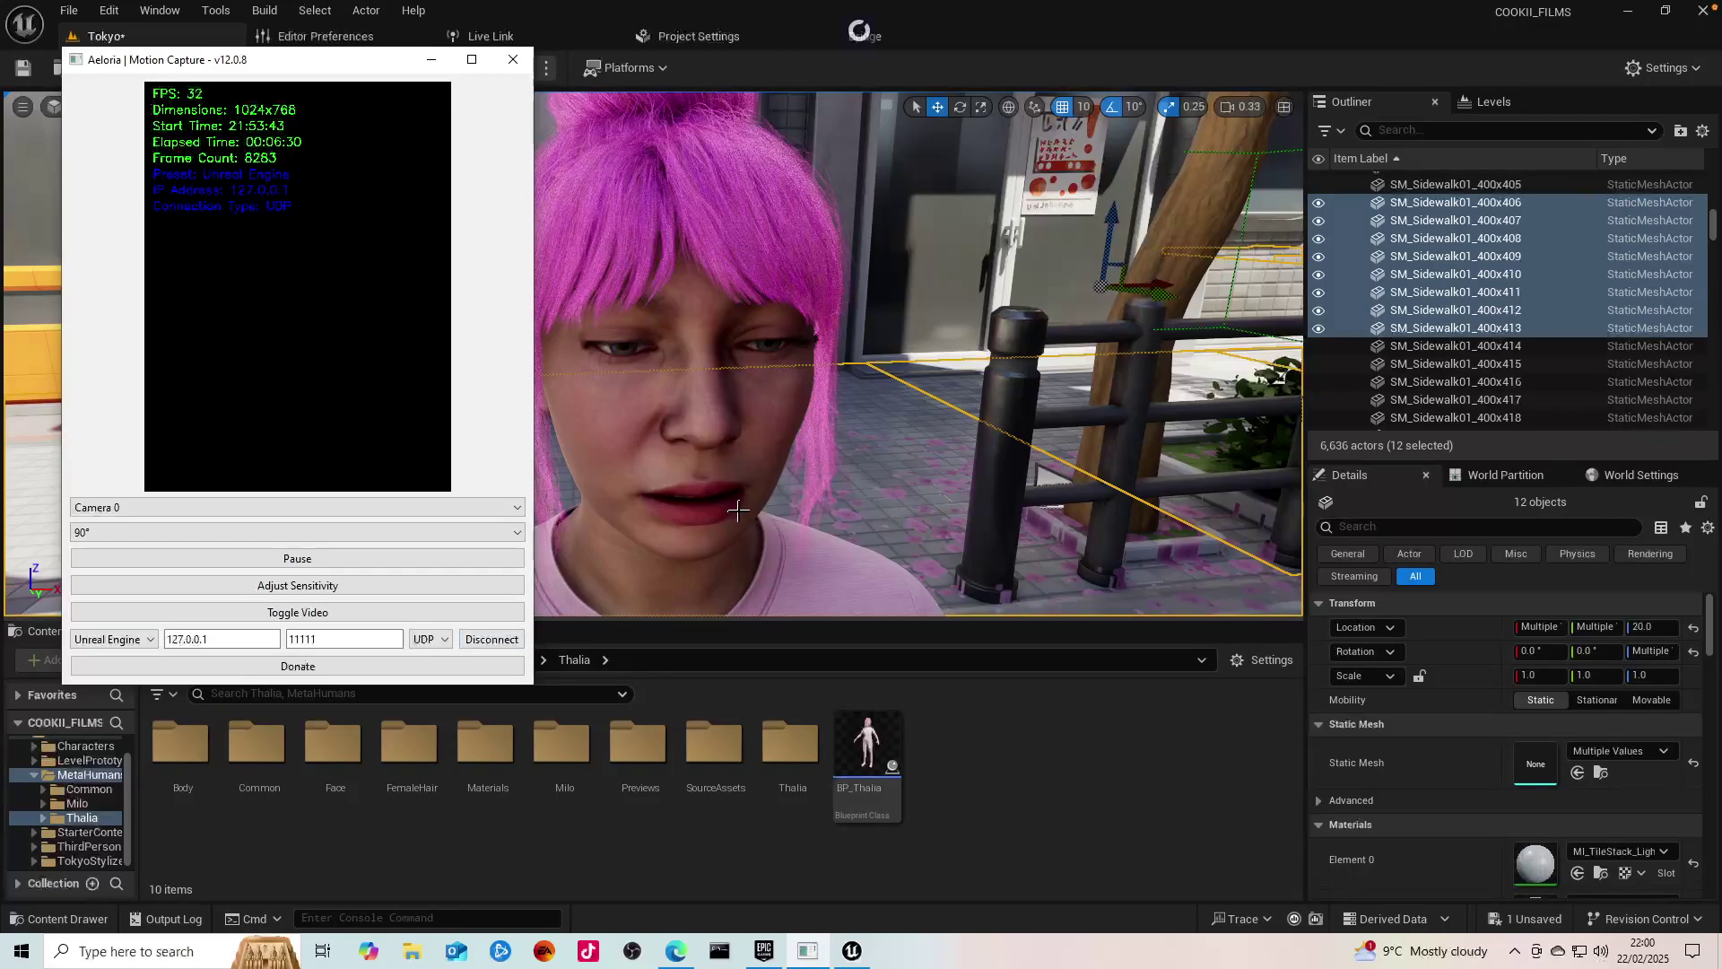
{"action": "right_click_drag", "start_coordinate": [802, 499], "coordinate": [857, 496]}
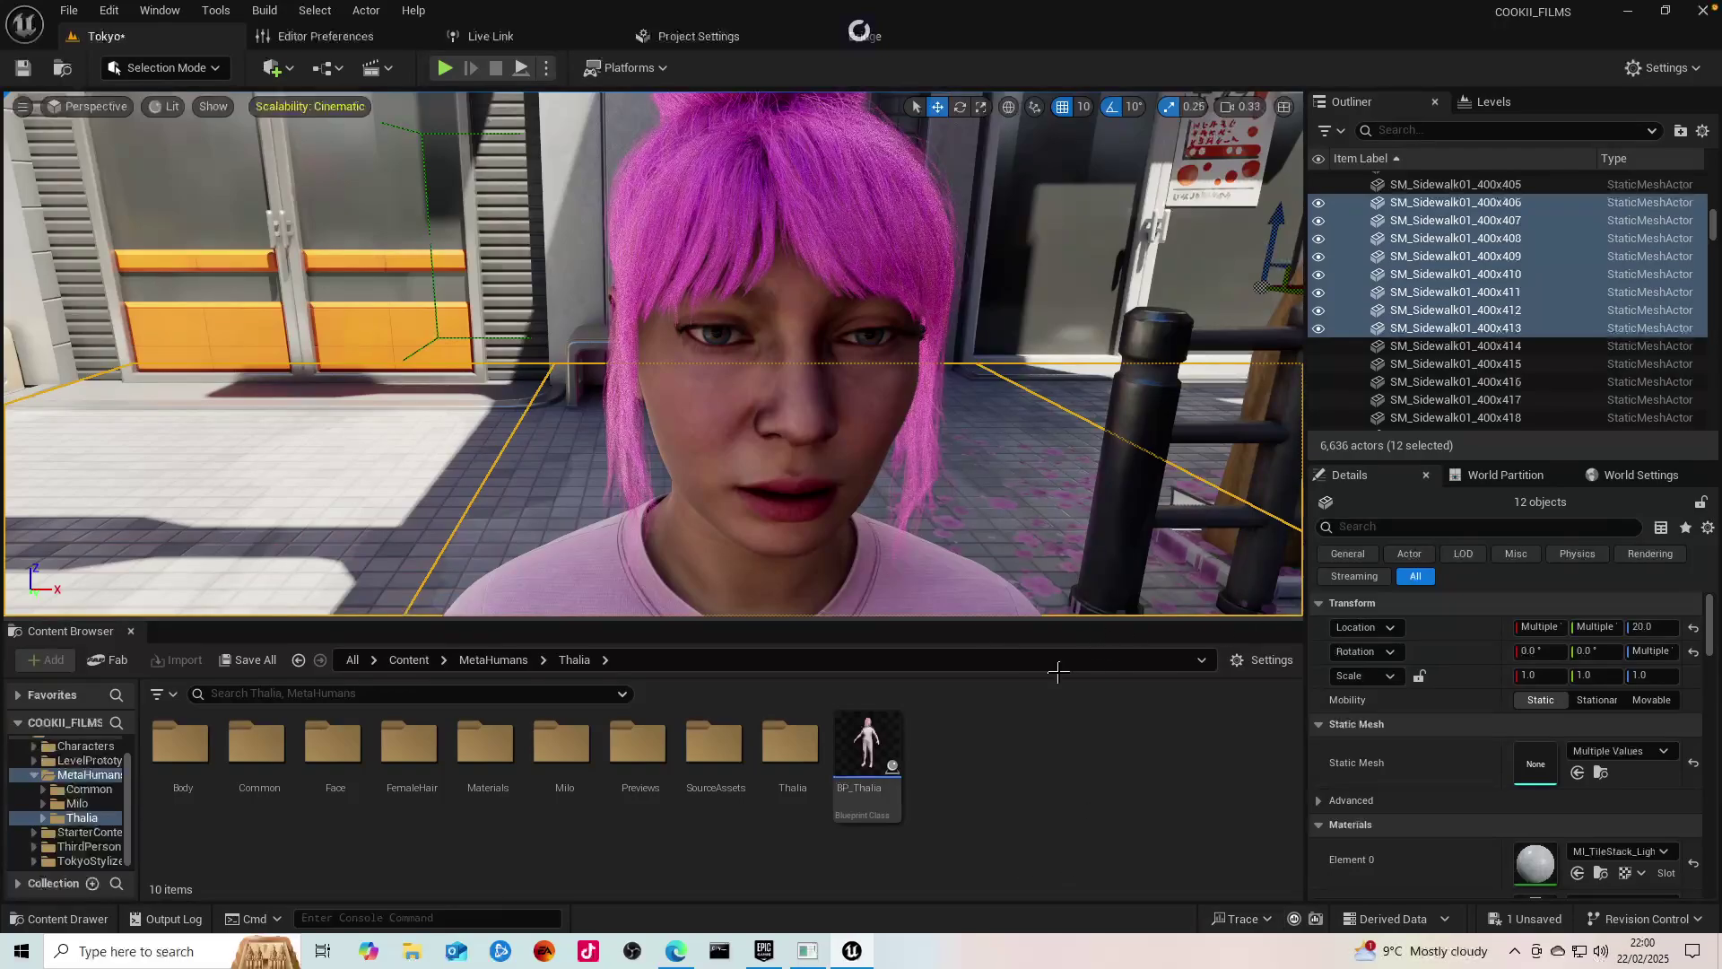
Step: Arrange the Aeloria and Unreal Editor windows side by side over the browser and make the Unreal viewport taller
{"action": "left_click", "coordinate": [676, 952]}
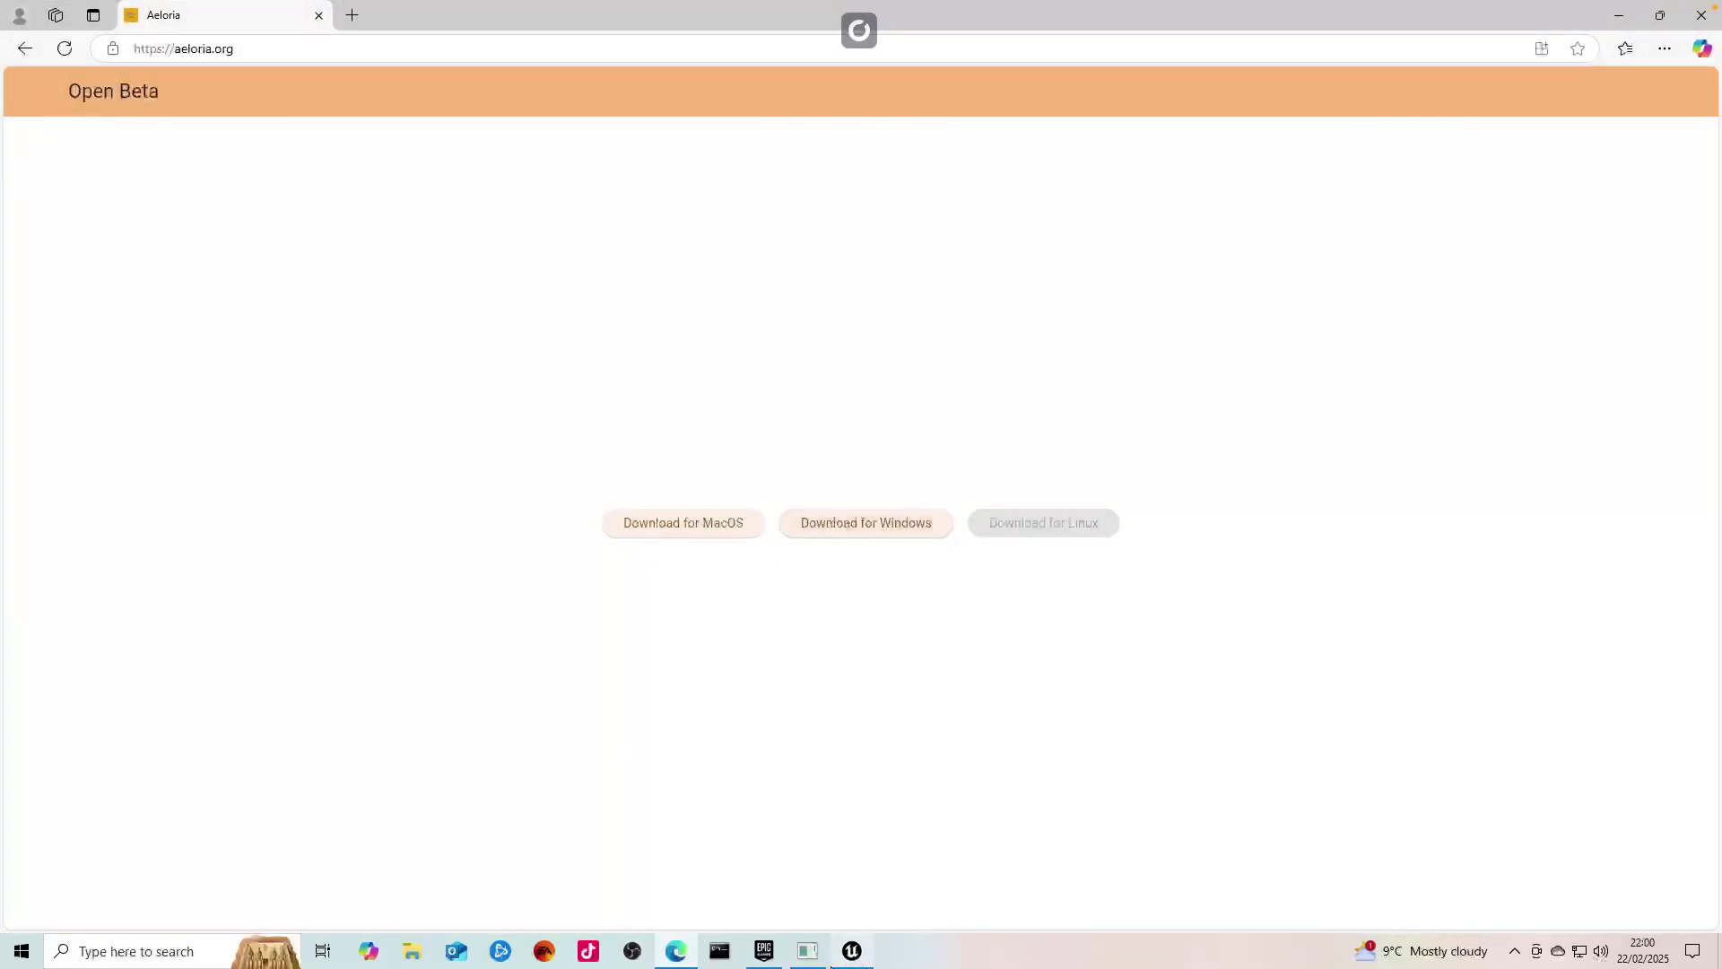
{"action": "mouse_move", "coordinate": [823, 945]}
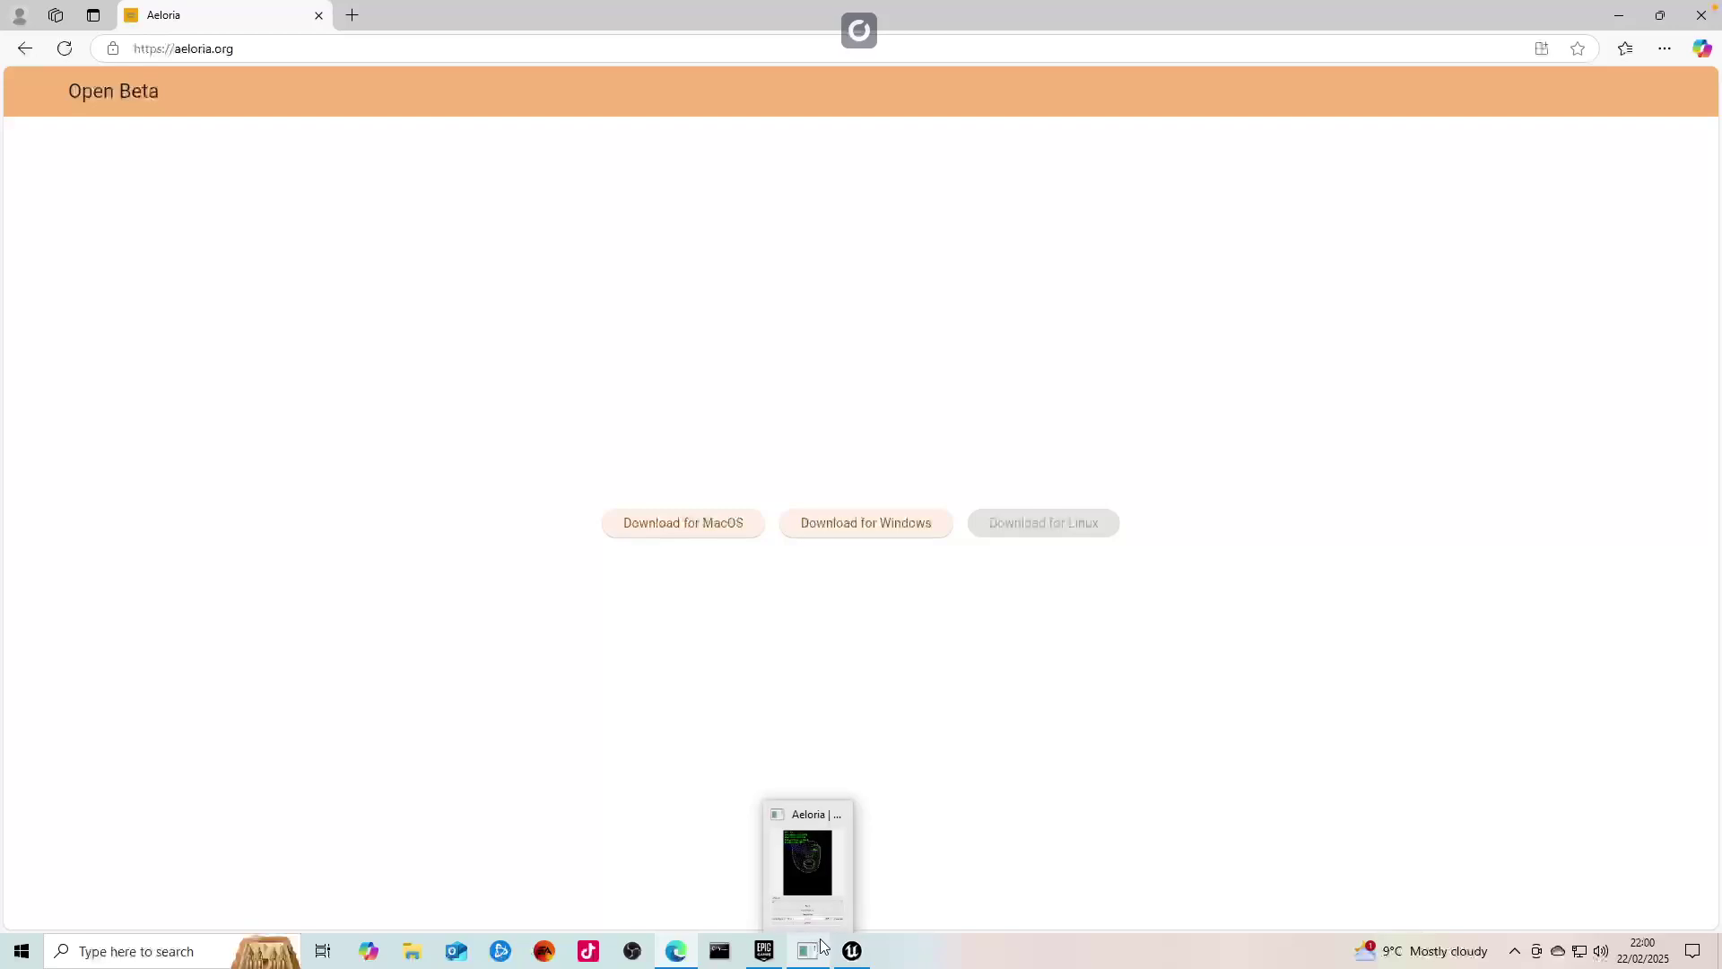
{"action": "left_click", "coordinate": [809, 884]}
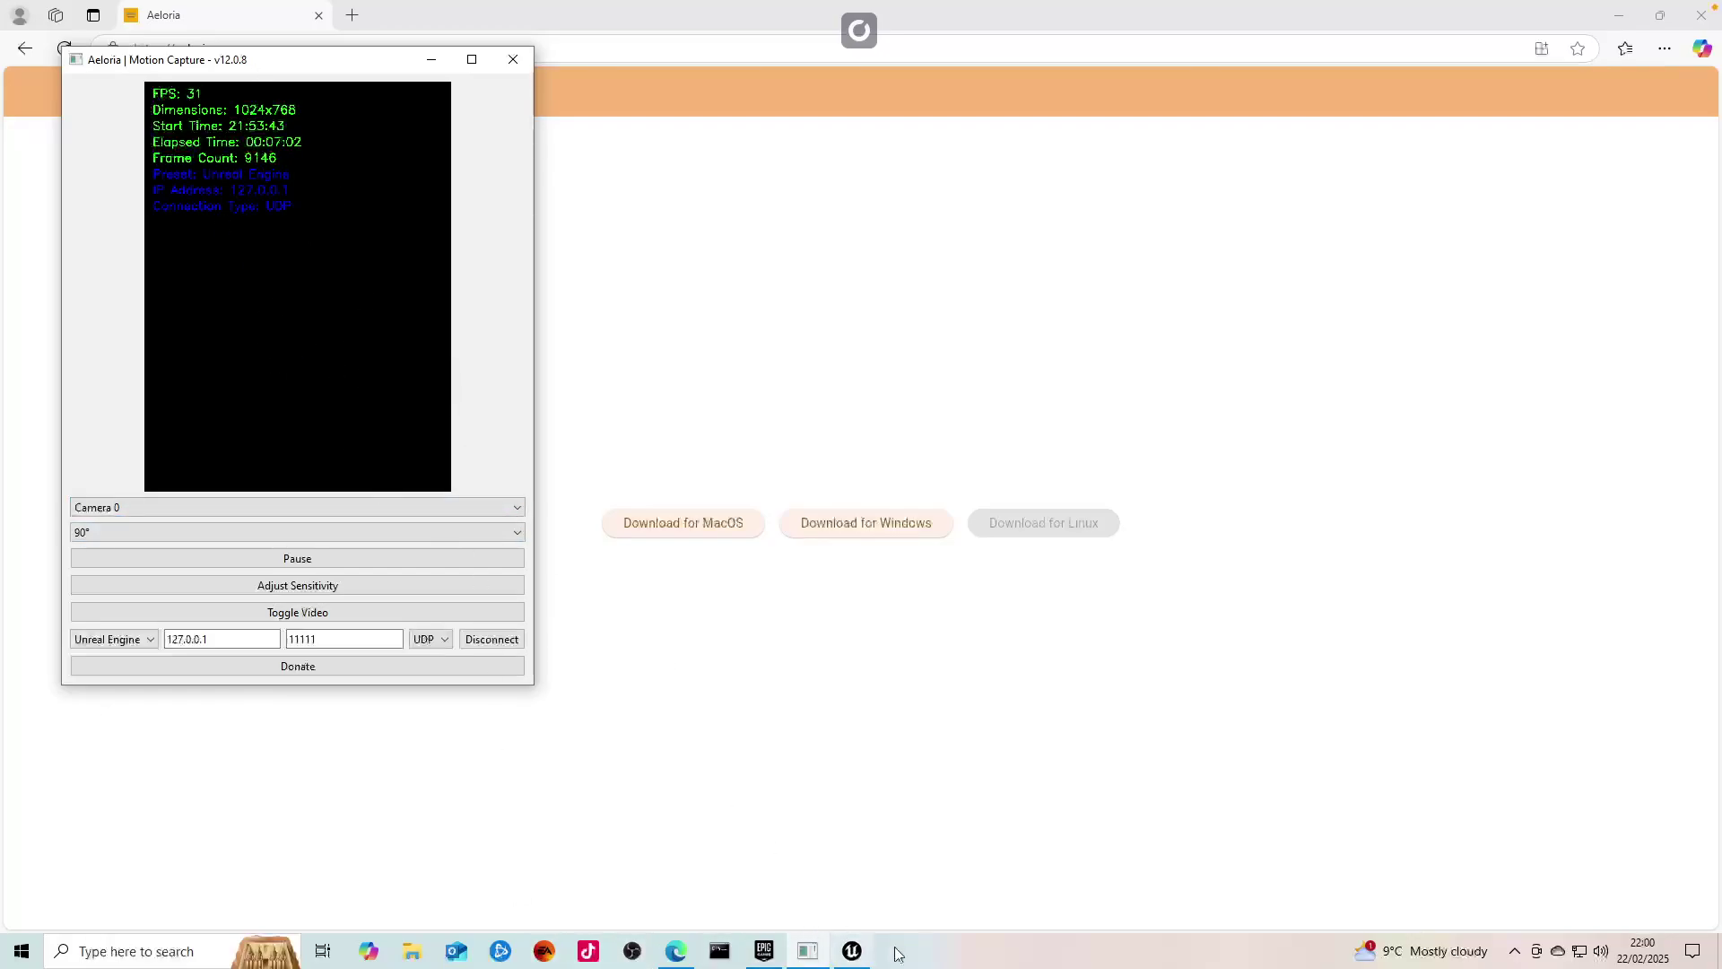
{"action": "left_click", "coordinate": [852, 952]}
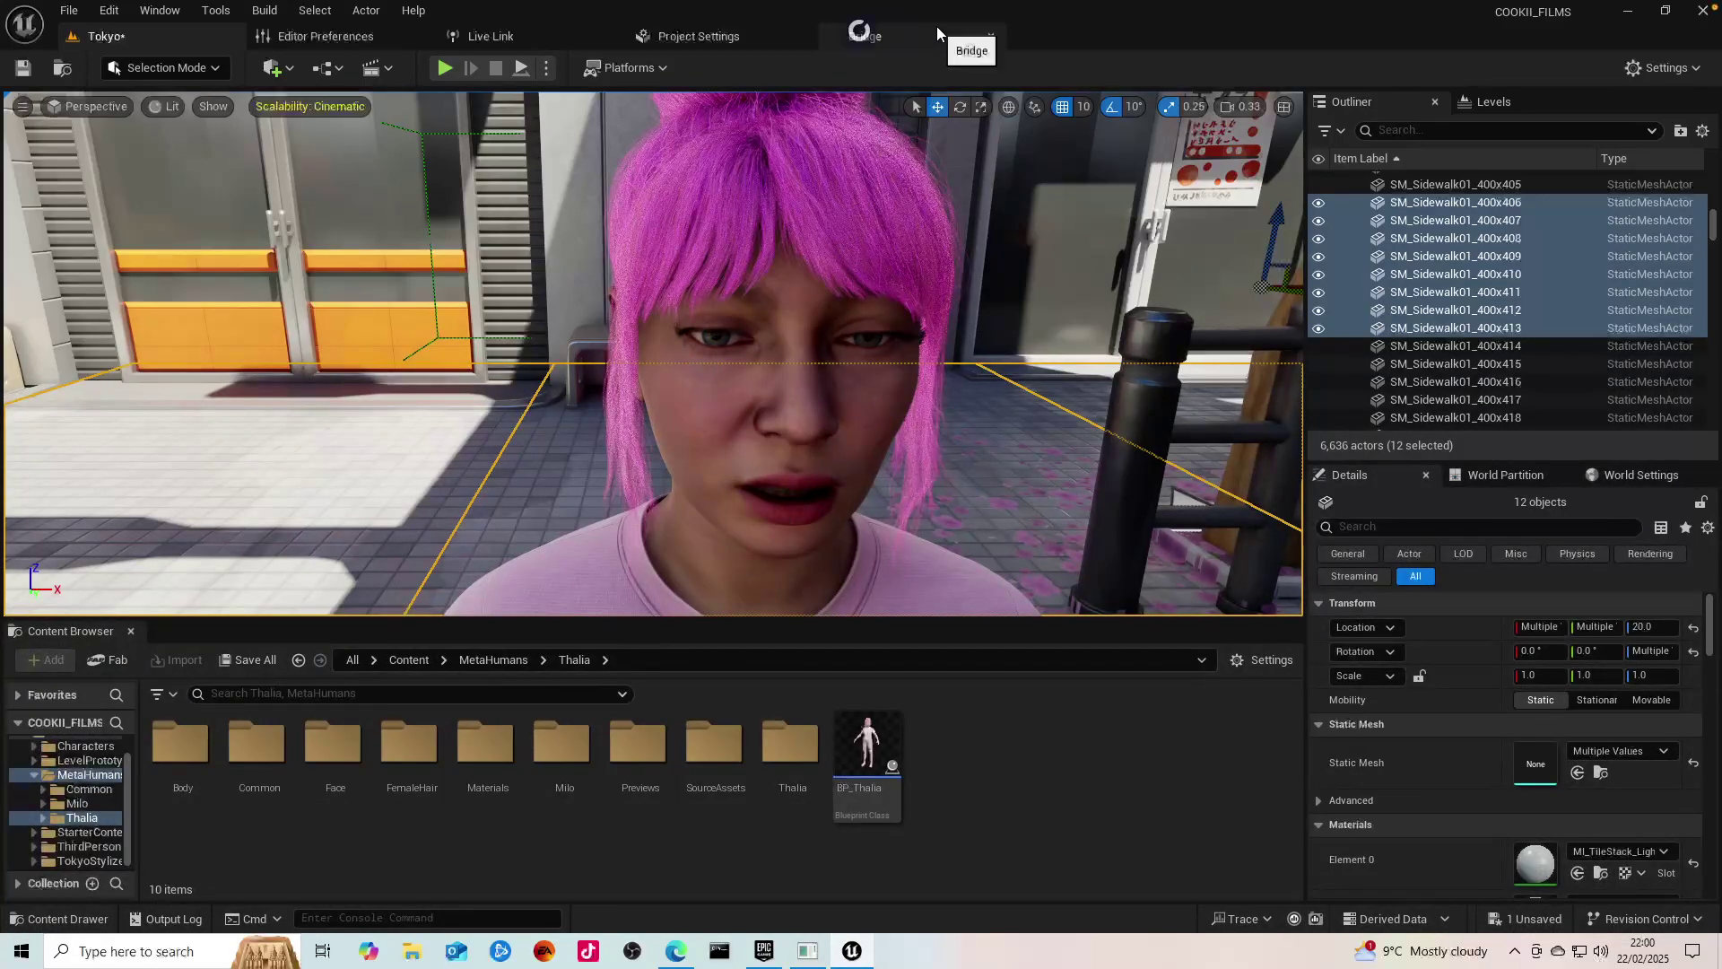
{"action": "left_click_drag", "start_coordinate": [1021, 7], "coordinate": [1114, 63]}
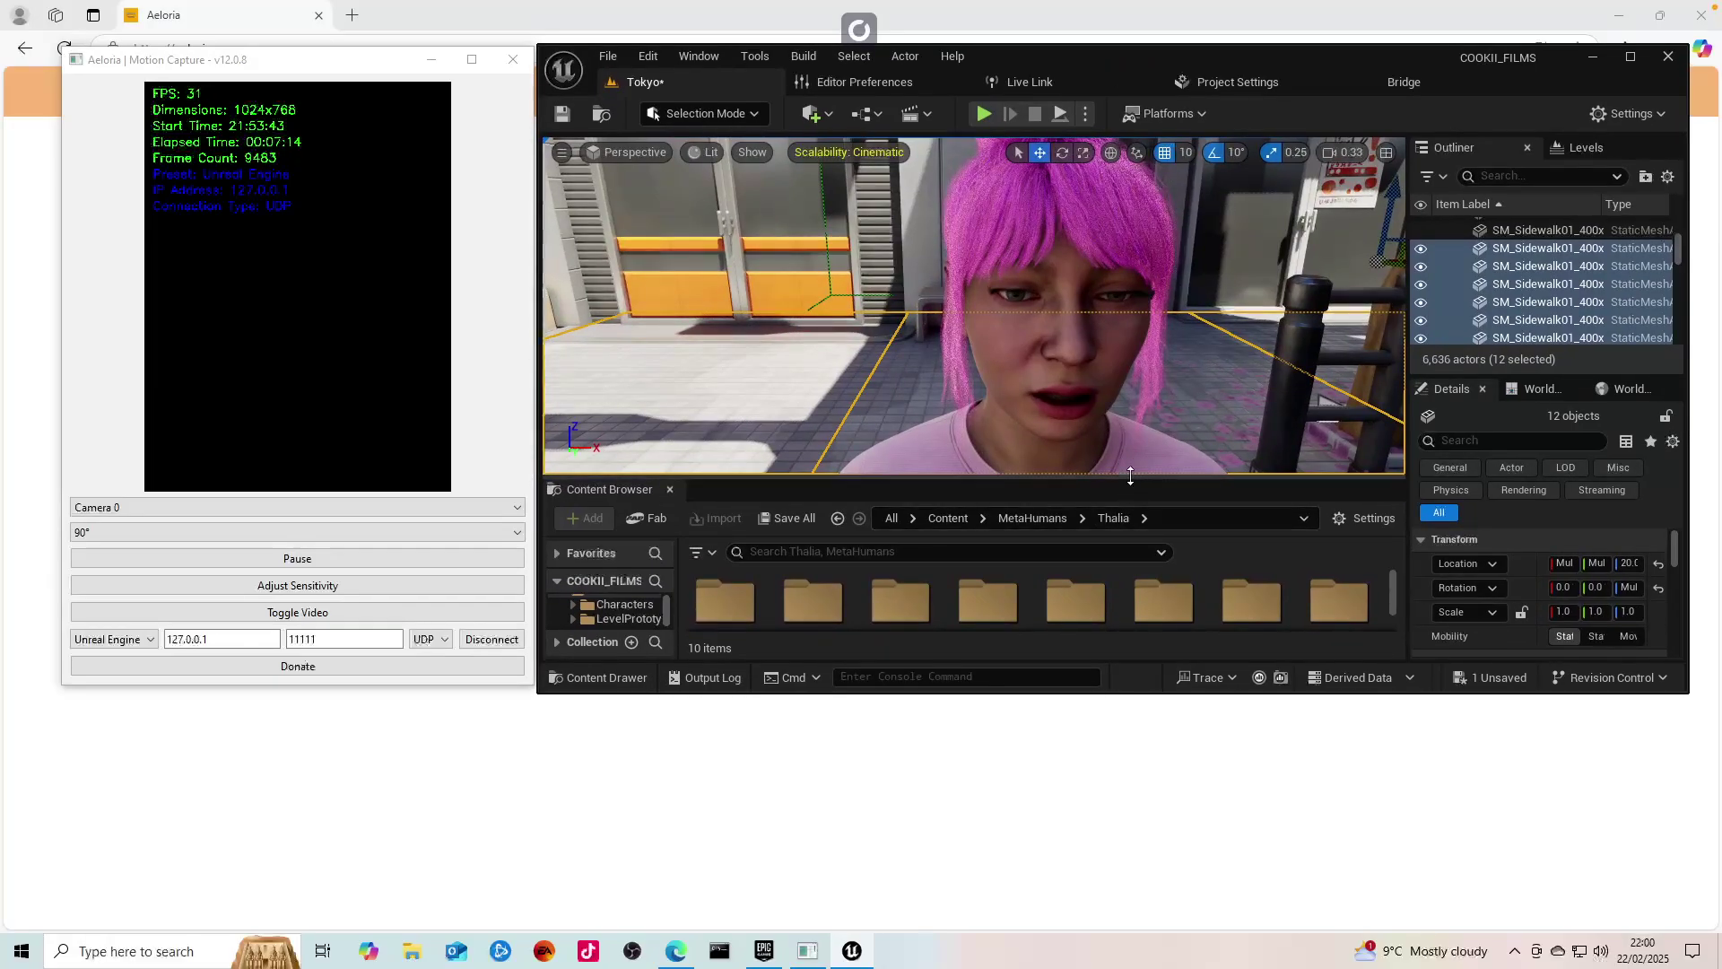
{"action": "left_click_drag", "start_coordinate": [1130, 477], "coordinate": [1131, 530]}
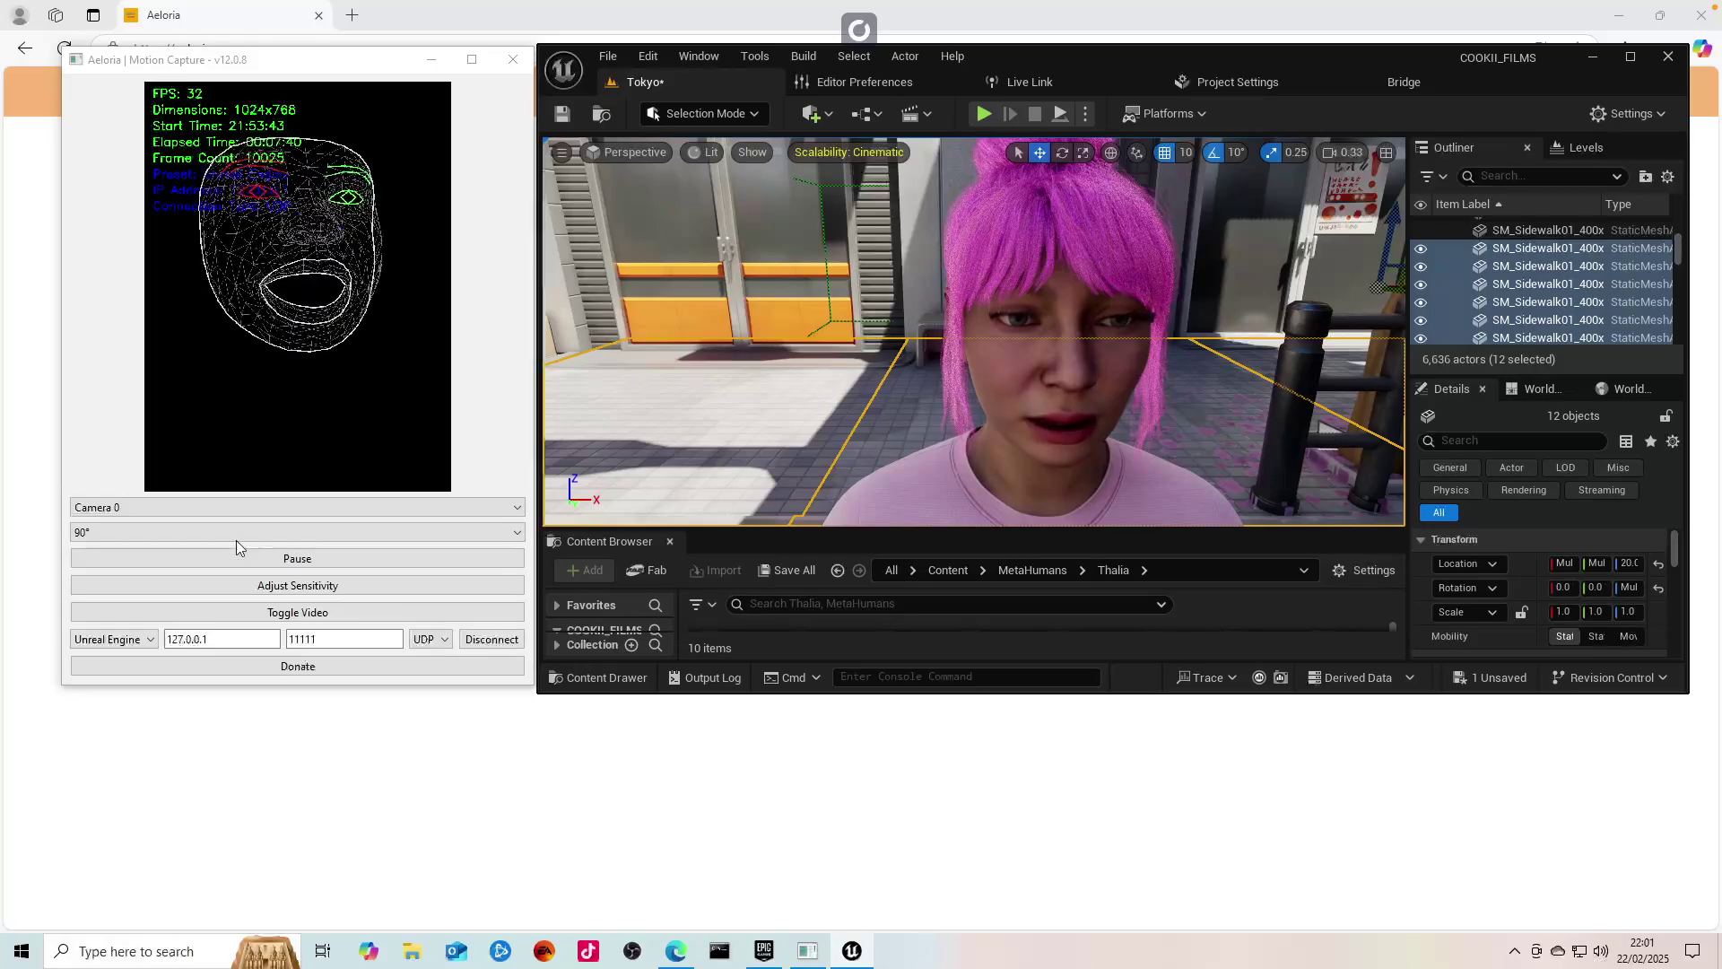
Step: Set Aeloria's EyeLookUpLeft sensitivity to 56% and close the sensitivity settings
{"action": "left_click", "coordinate": [323, 585]}
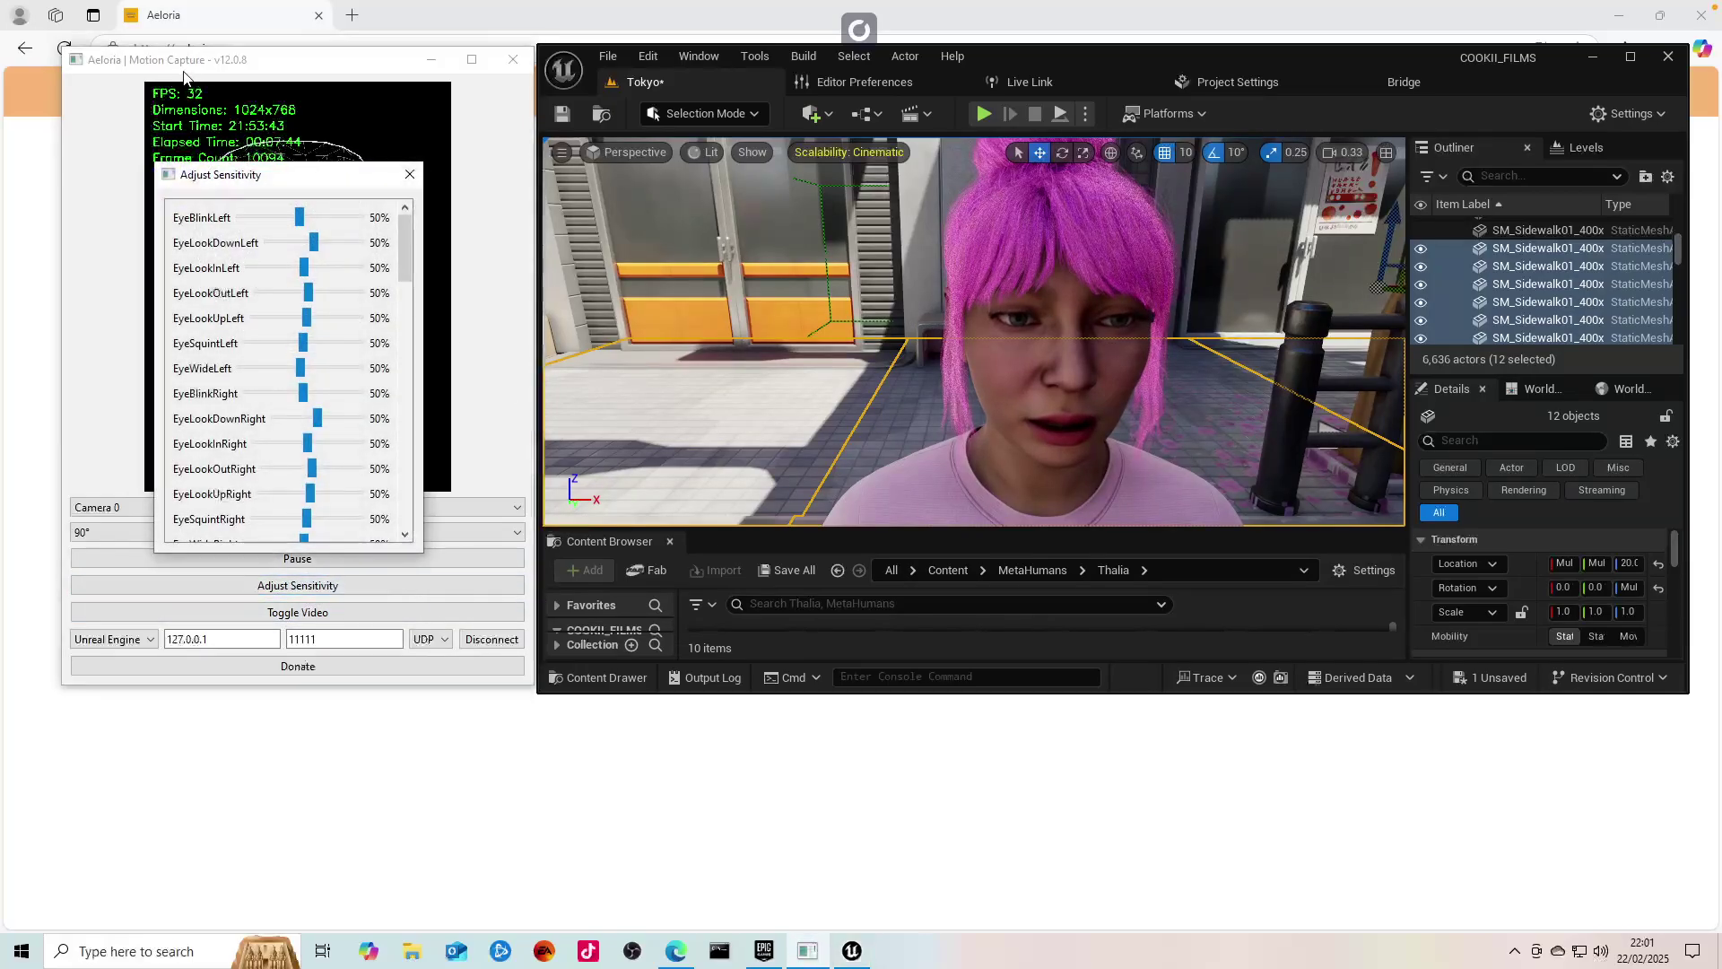
{"action": "left_click_drag", "start_coordinate": [291, 167], "coordinate": [618, 174]}
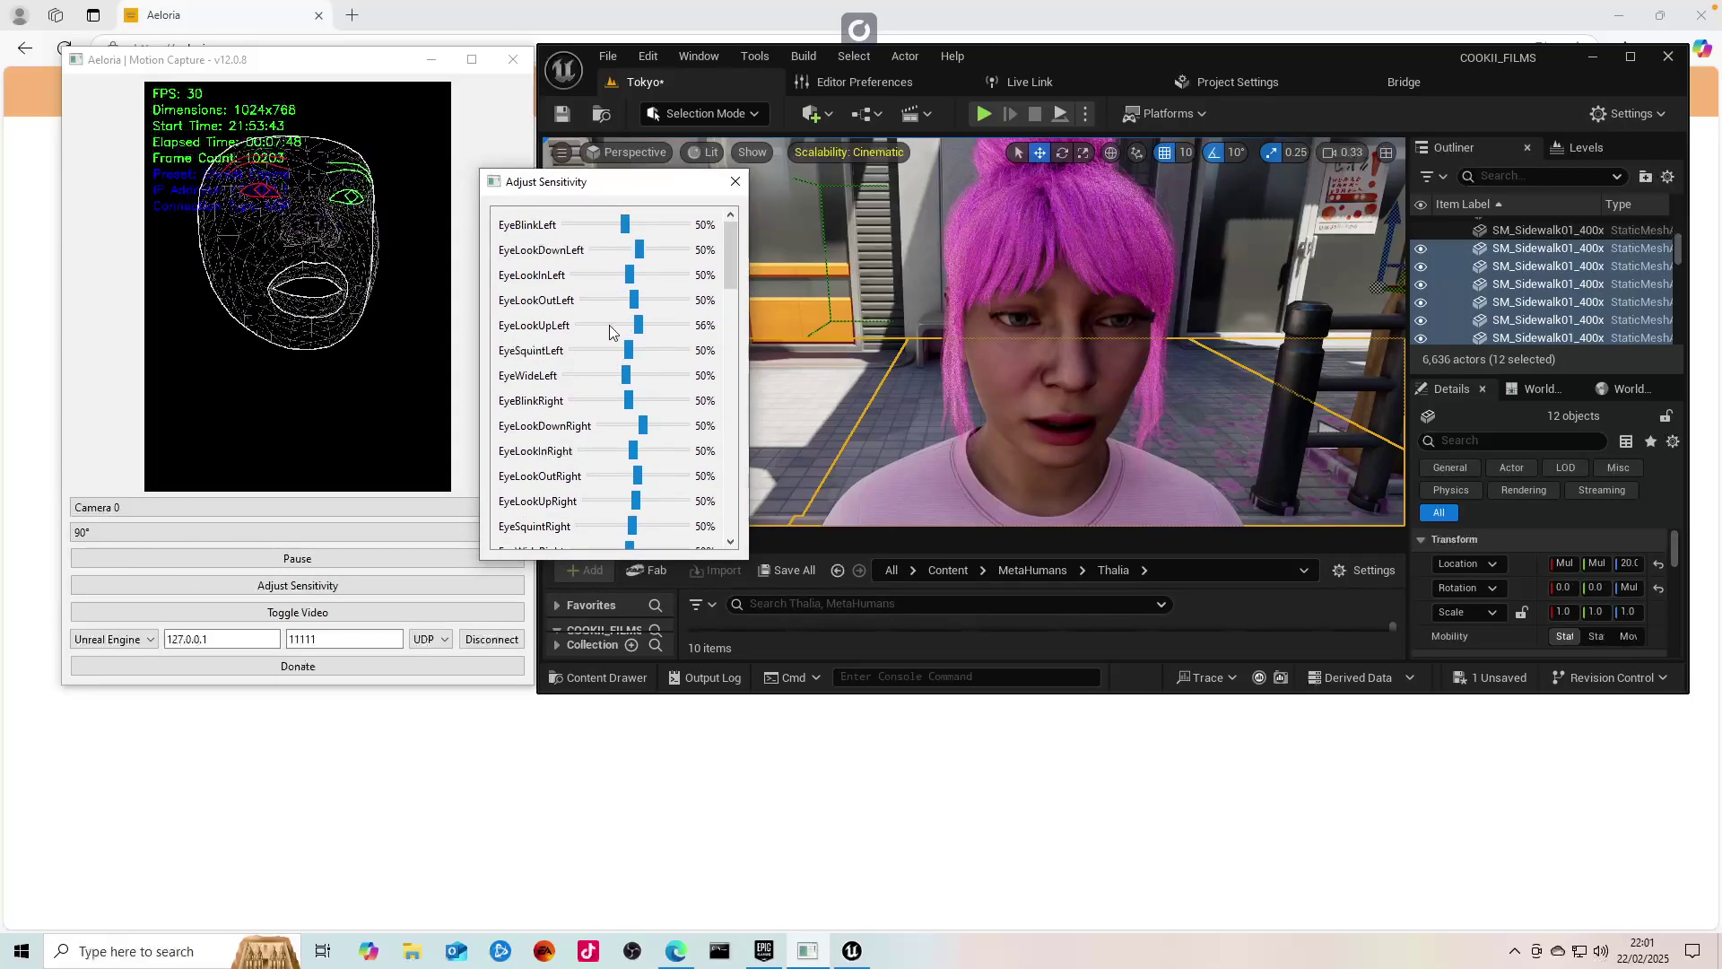
{"action": "mouse_move", "coordinate": [633, 324]}
{"action": "left_mouse_down"}
{"action": "mouse_move", "coordinate": [598, 324]}
{"action": "mouse_move", "coordinate": [633, 334]}
{"action": "left_mouse_up"}
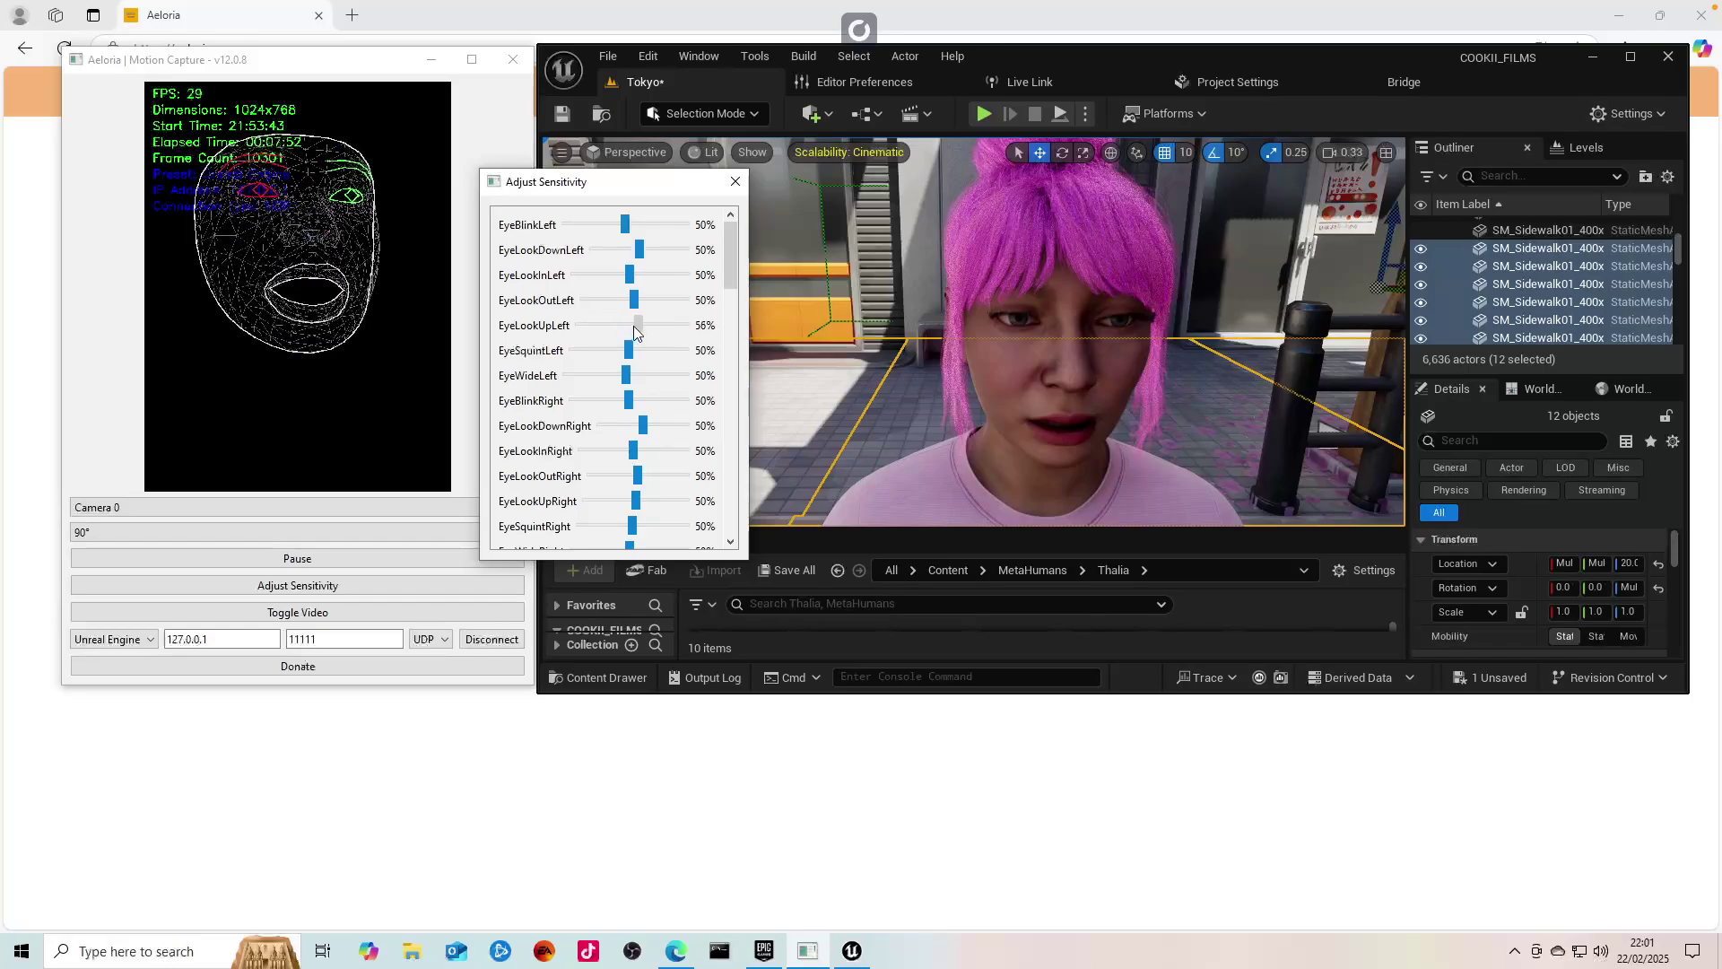
{"action": "left_click", "coordinate": [736, 182]}
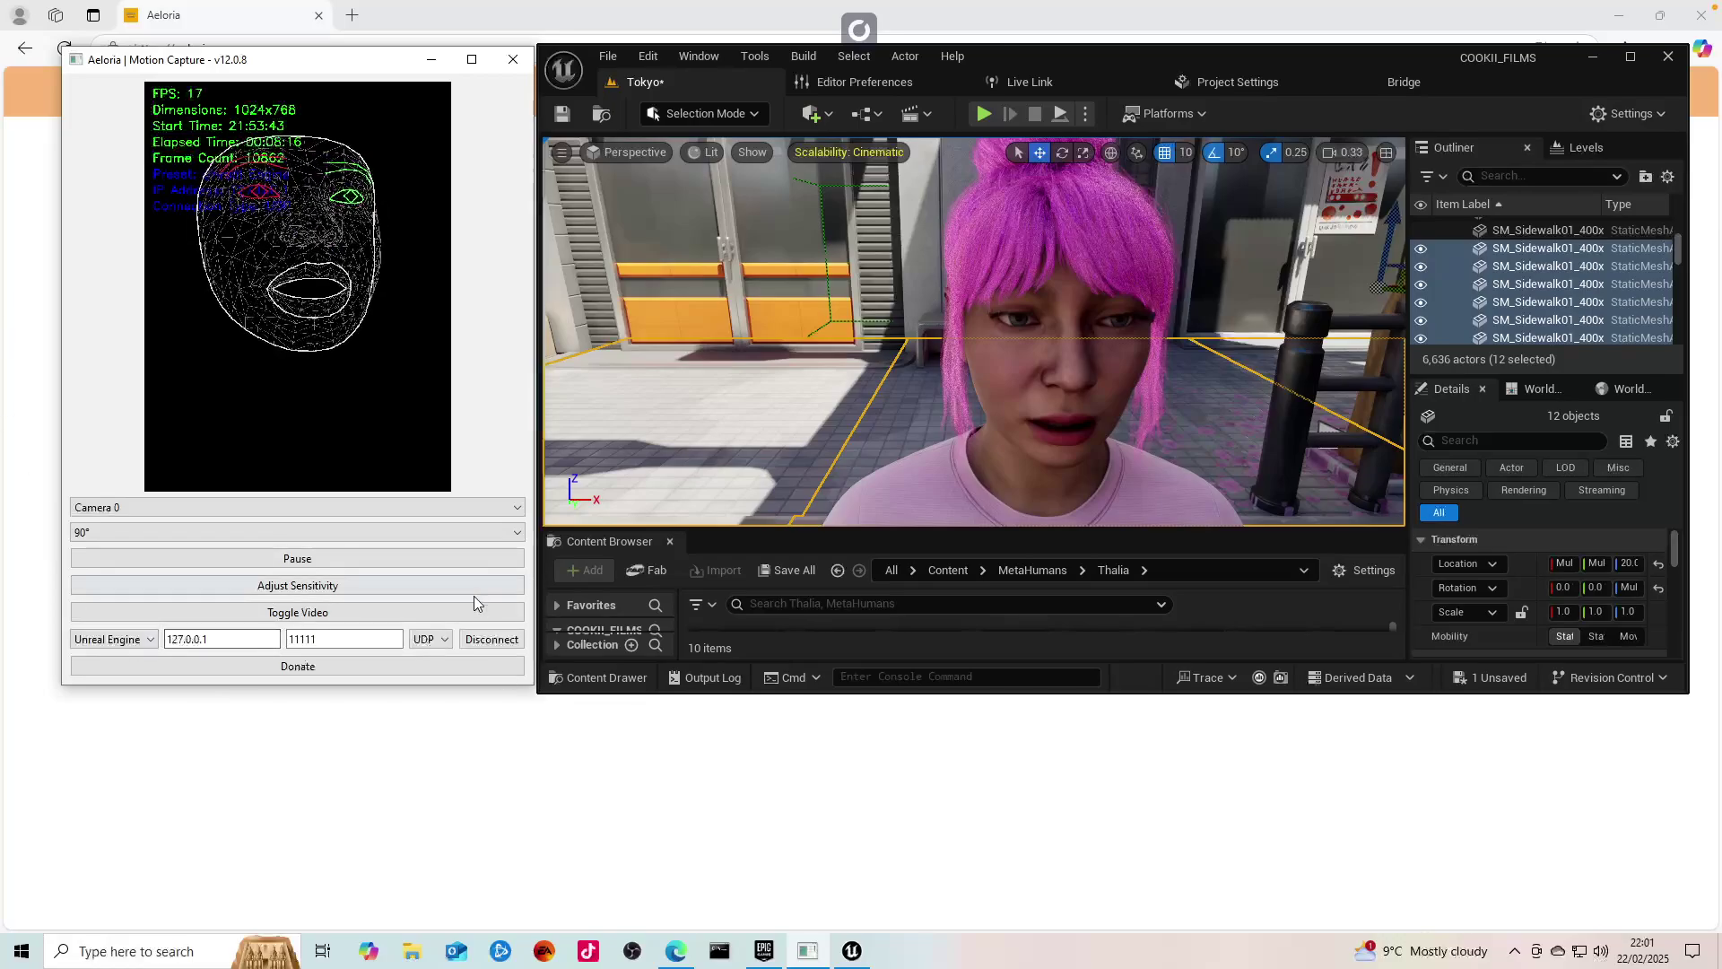
Step: Read the App Development Support message on Aeloria's donation page and return to the aeloria.org download page
{"action": "left_click", "coordinate": [339, 667]}
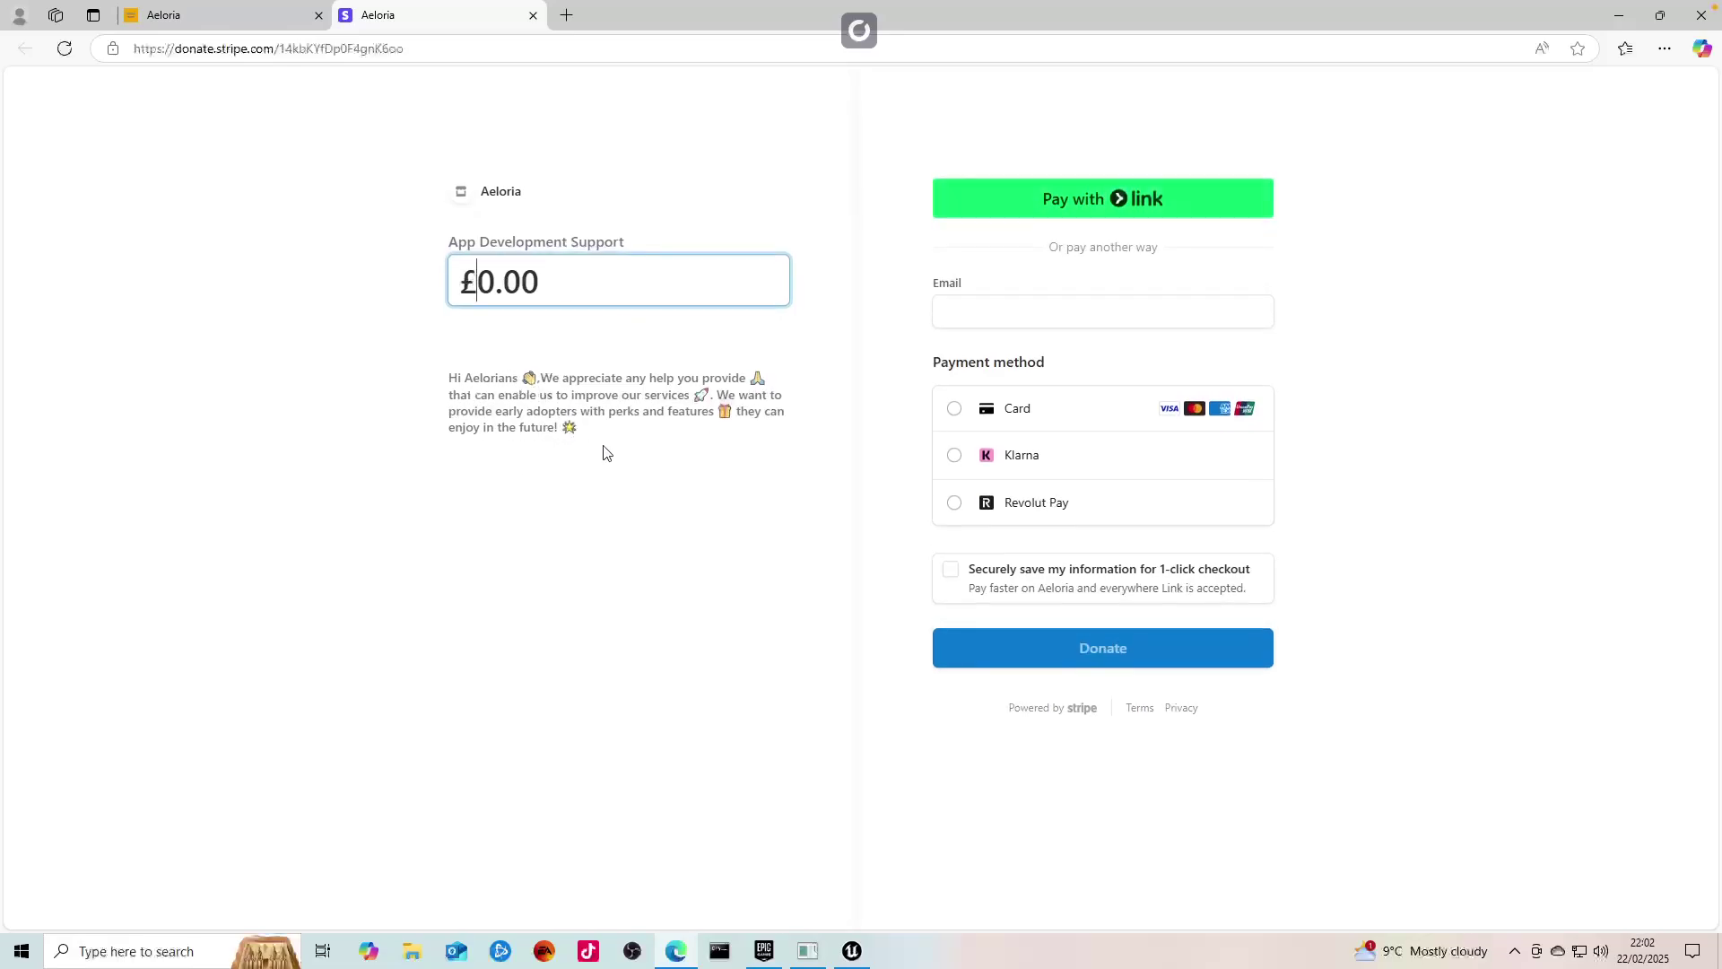
{"action": "left_click_drag", "start_coordinate": [603, 430], "coordinate": [441, 375]}
{"action": "left_click", "coordinate": [358, 423]}
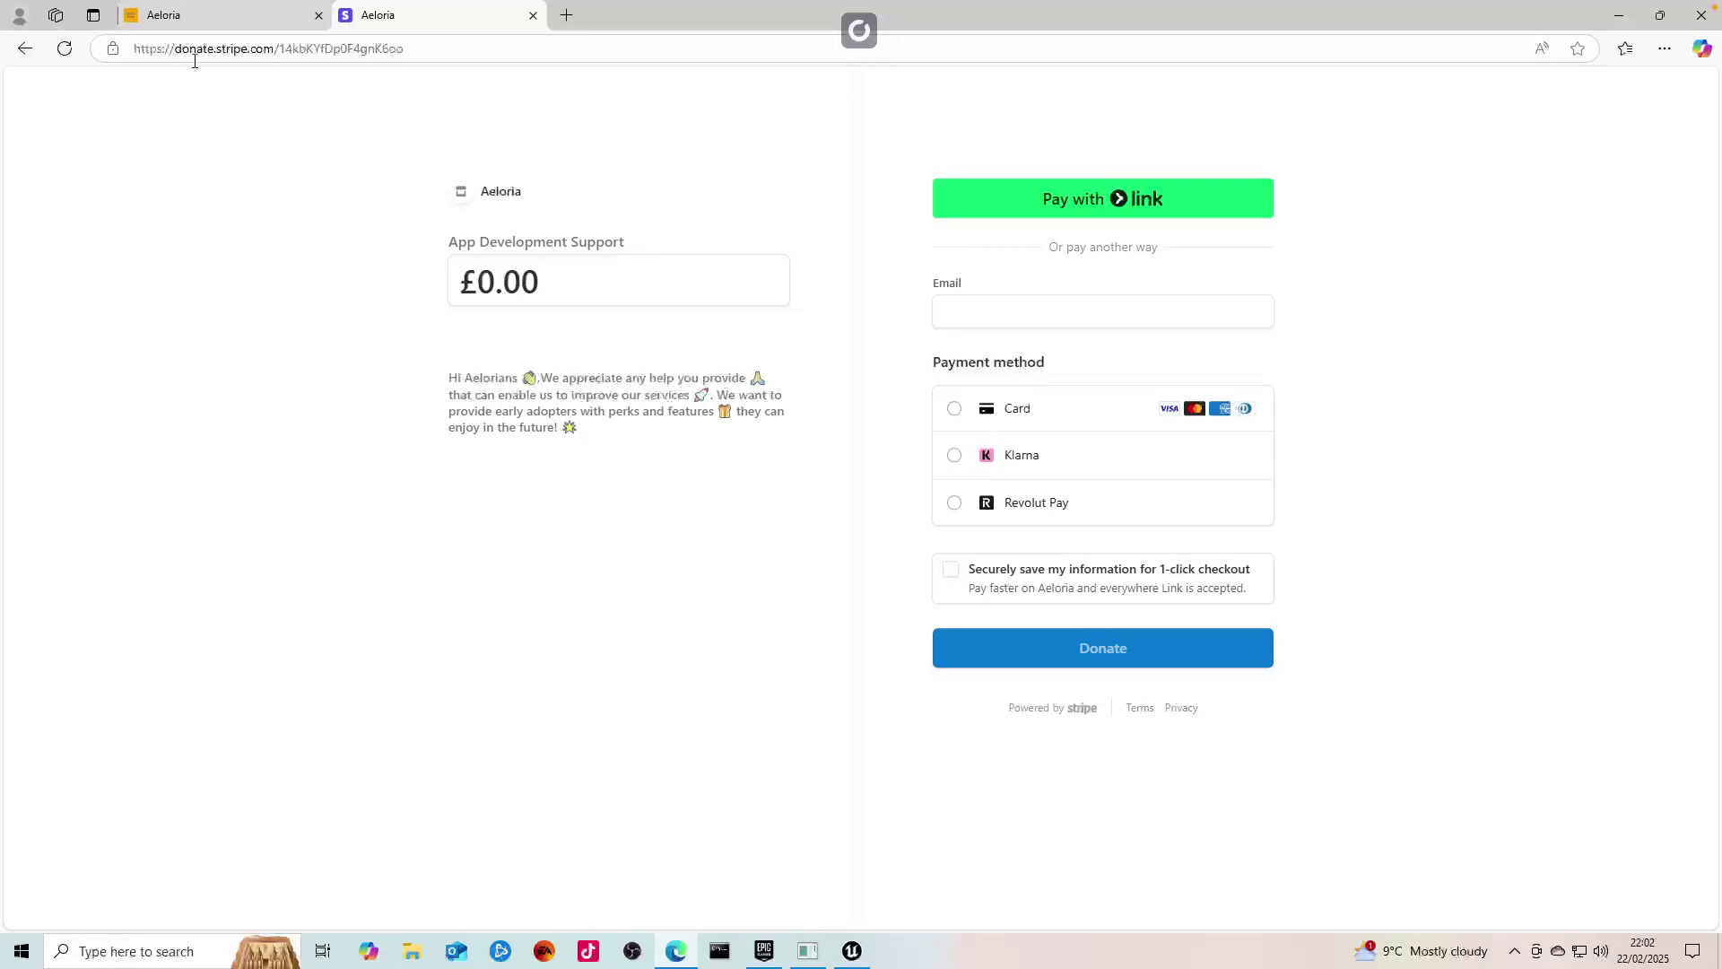
{"action": "left_click", "coordinate": [199, 19]}
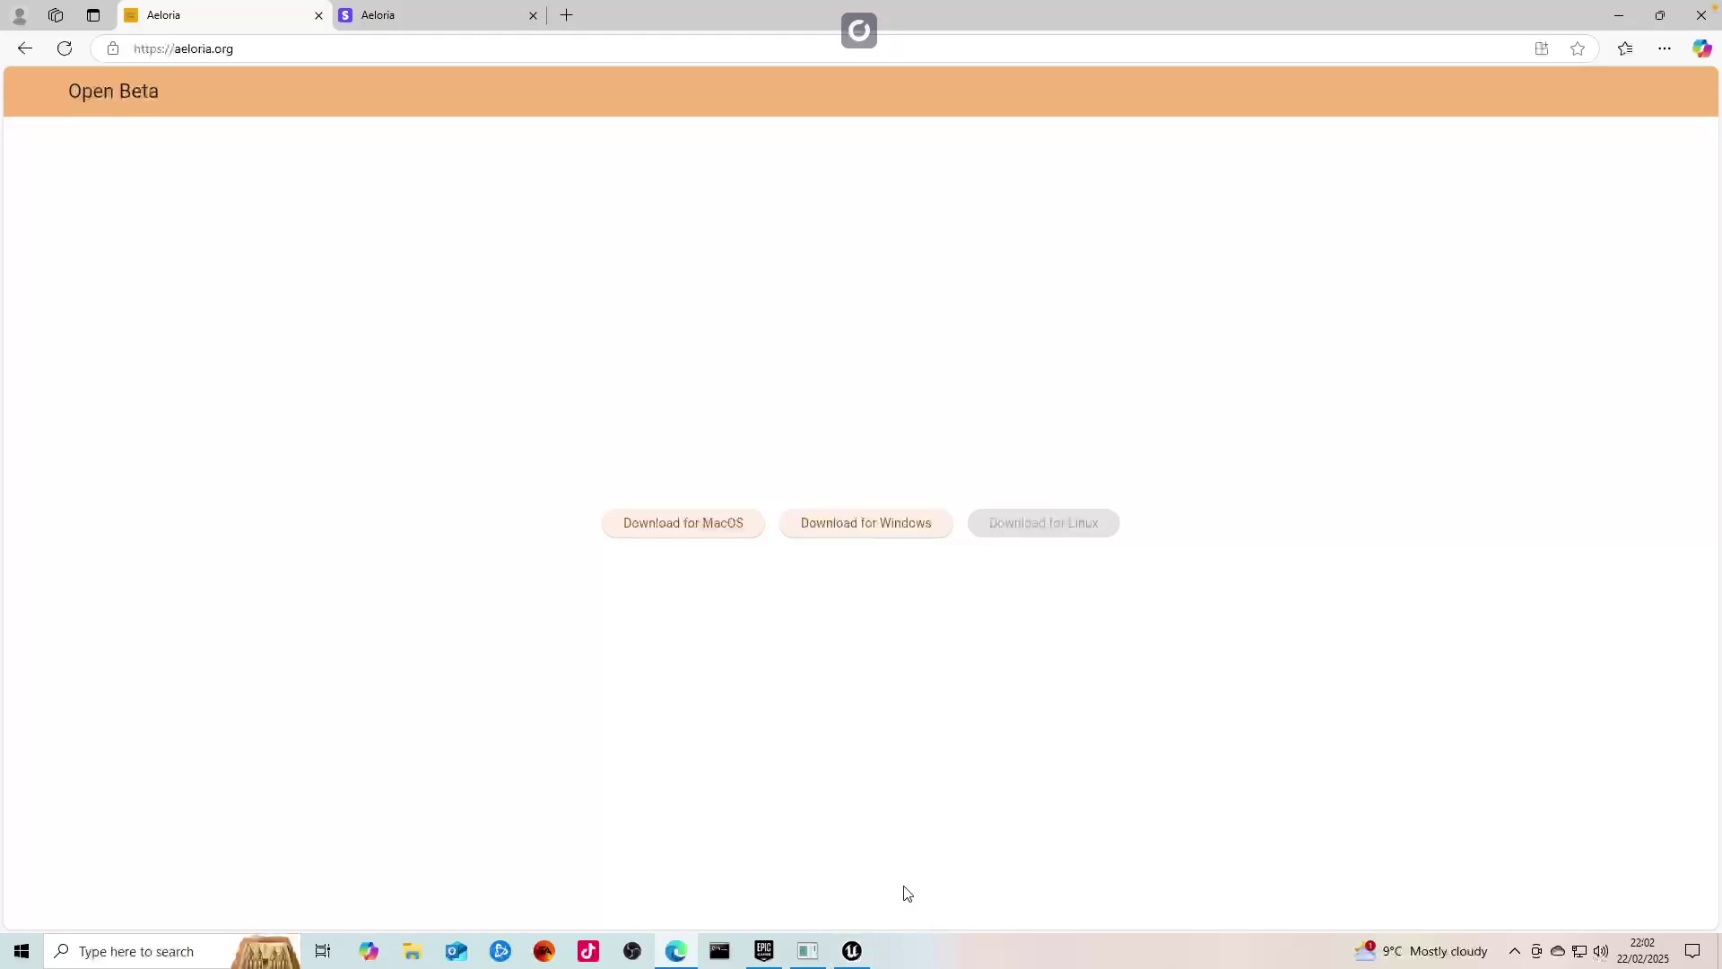
Step: Bring the Aeloria and Unreal Editor windows back over the browser, and switch to the Mac's Safari showing aeloria.org
{"action": "left_click", "coordinate": [823, 951]}
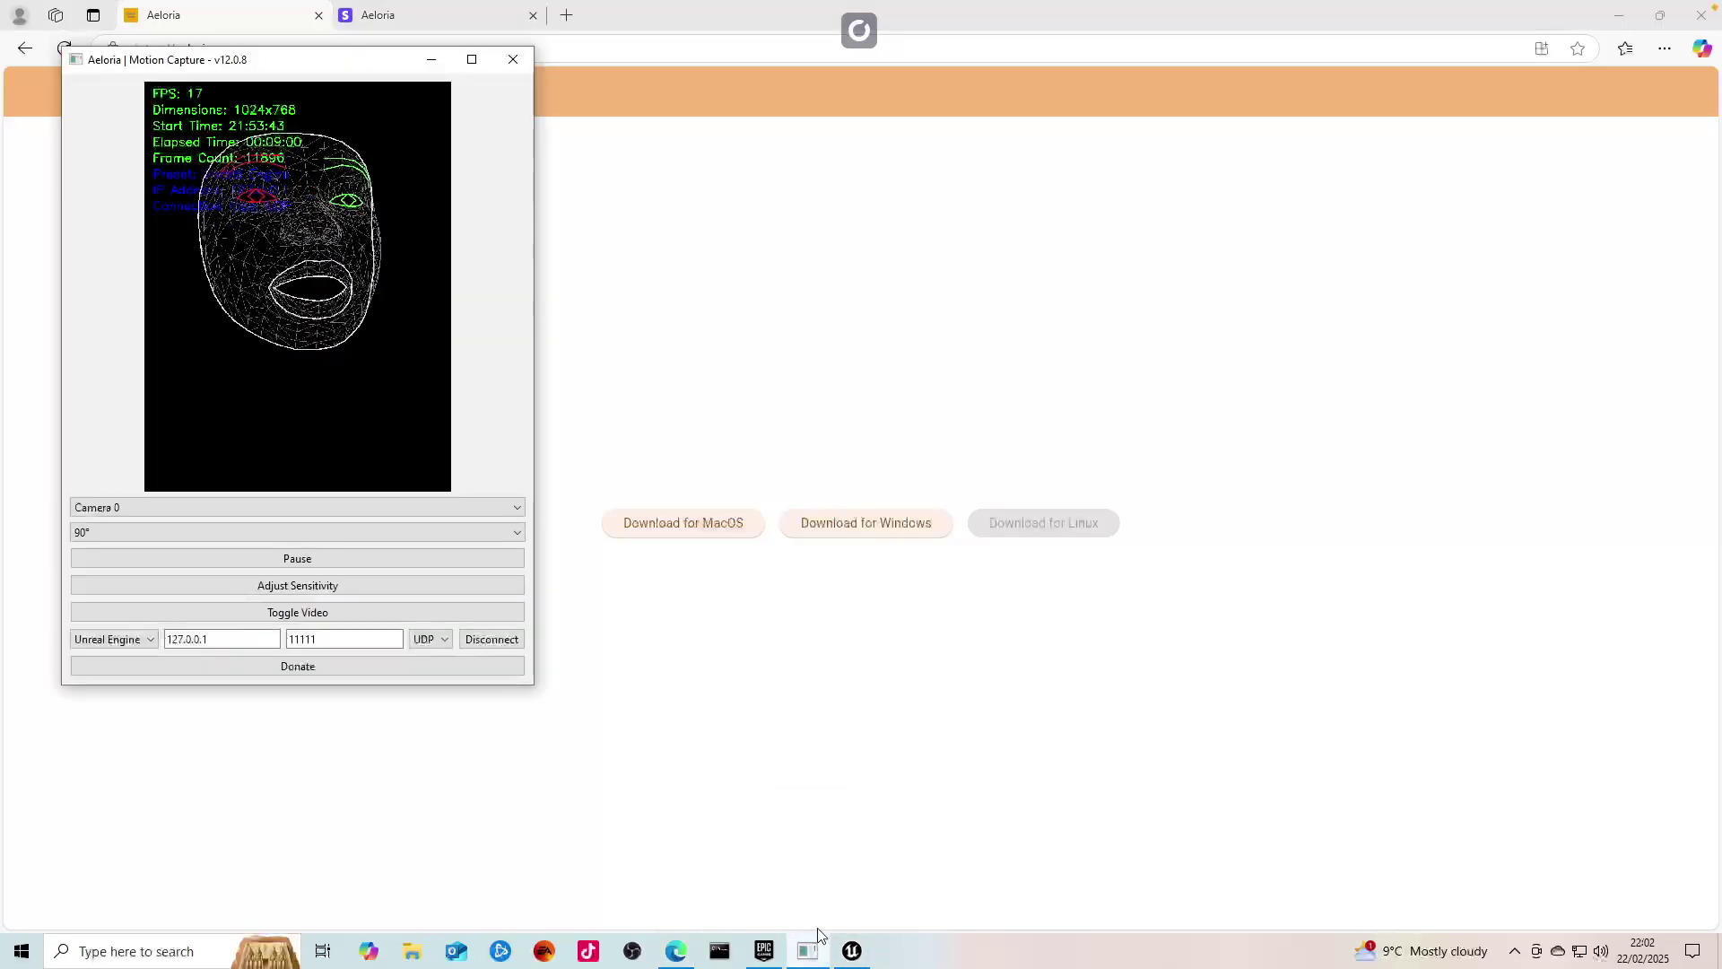
{"action": "left_click", "coordinate": [852, 951]}
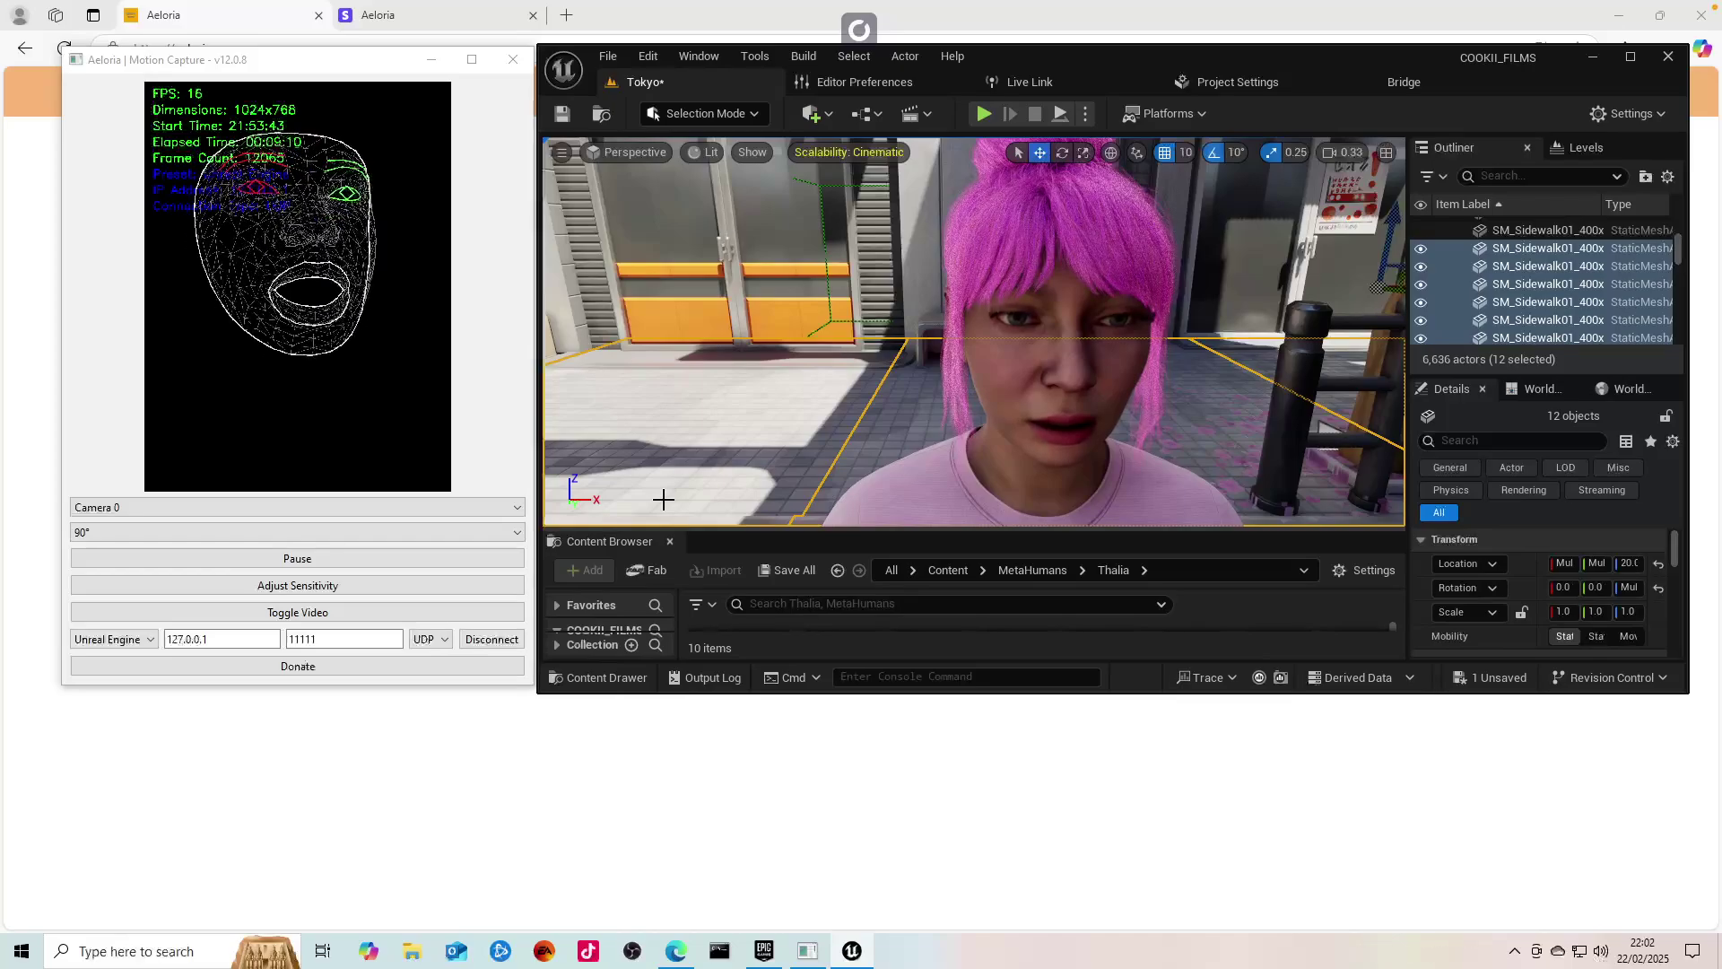
{"action": "key", "text": "ctrl+Left"}
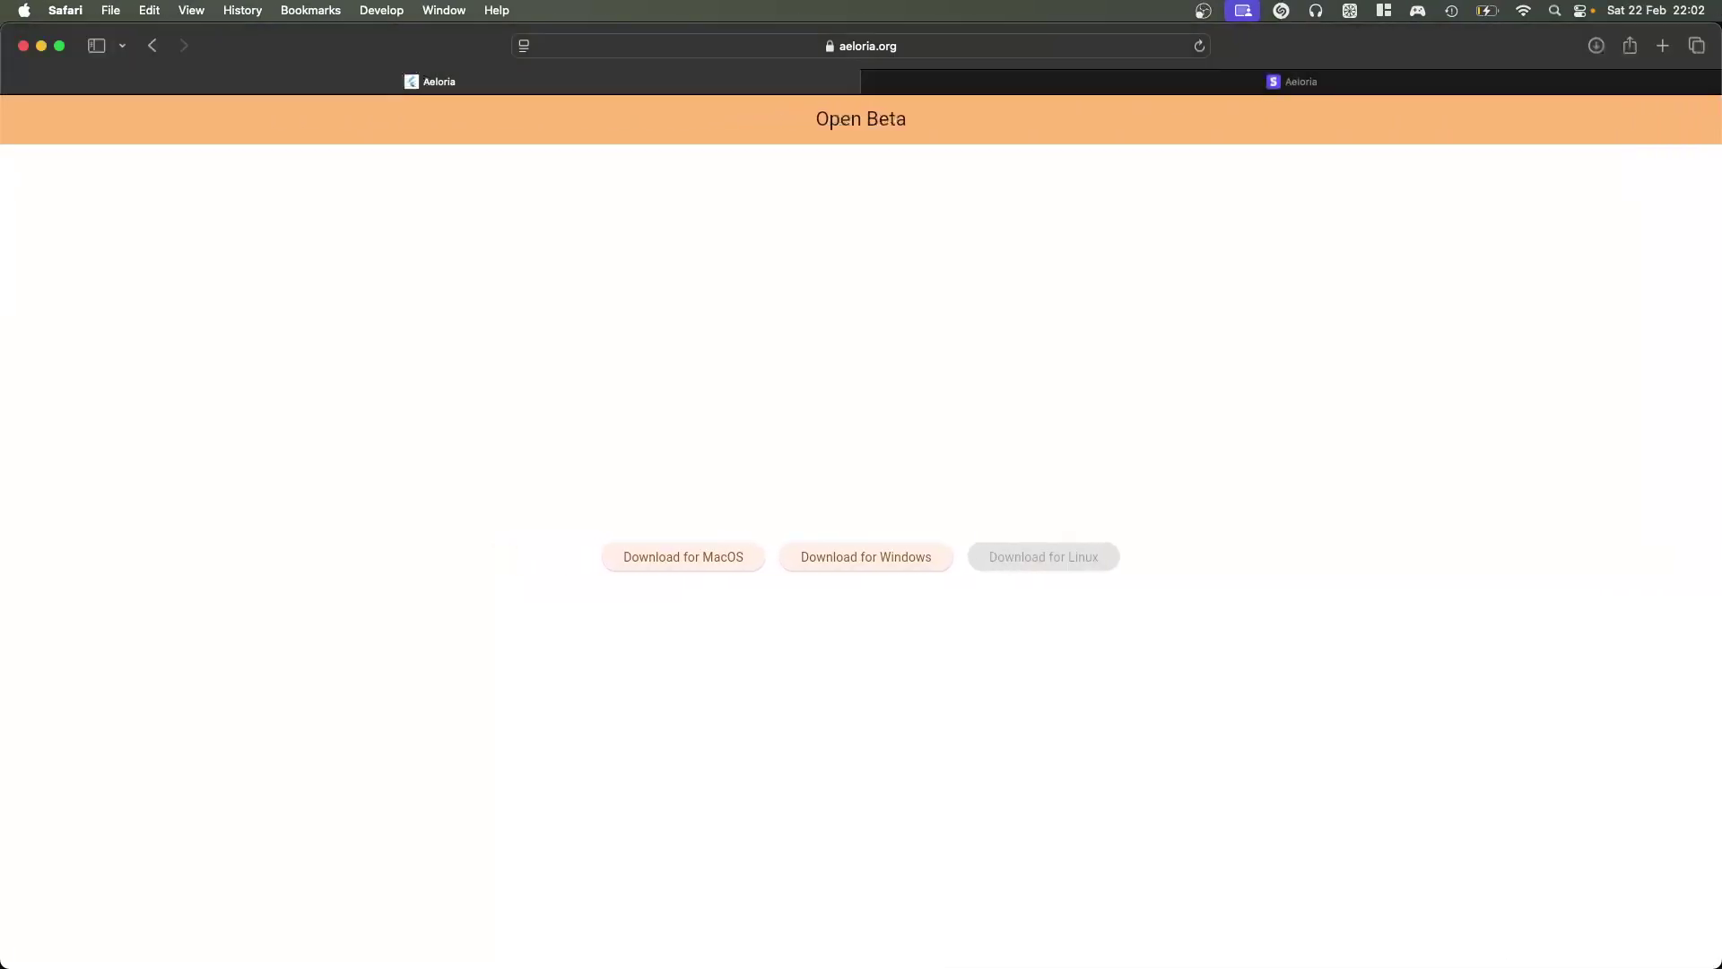